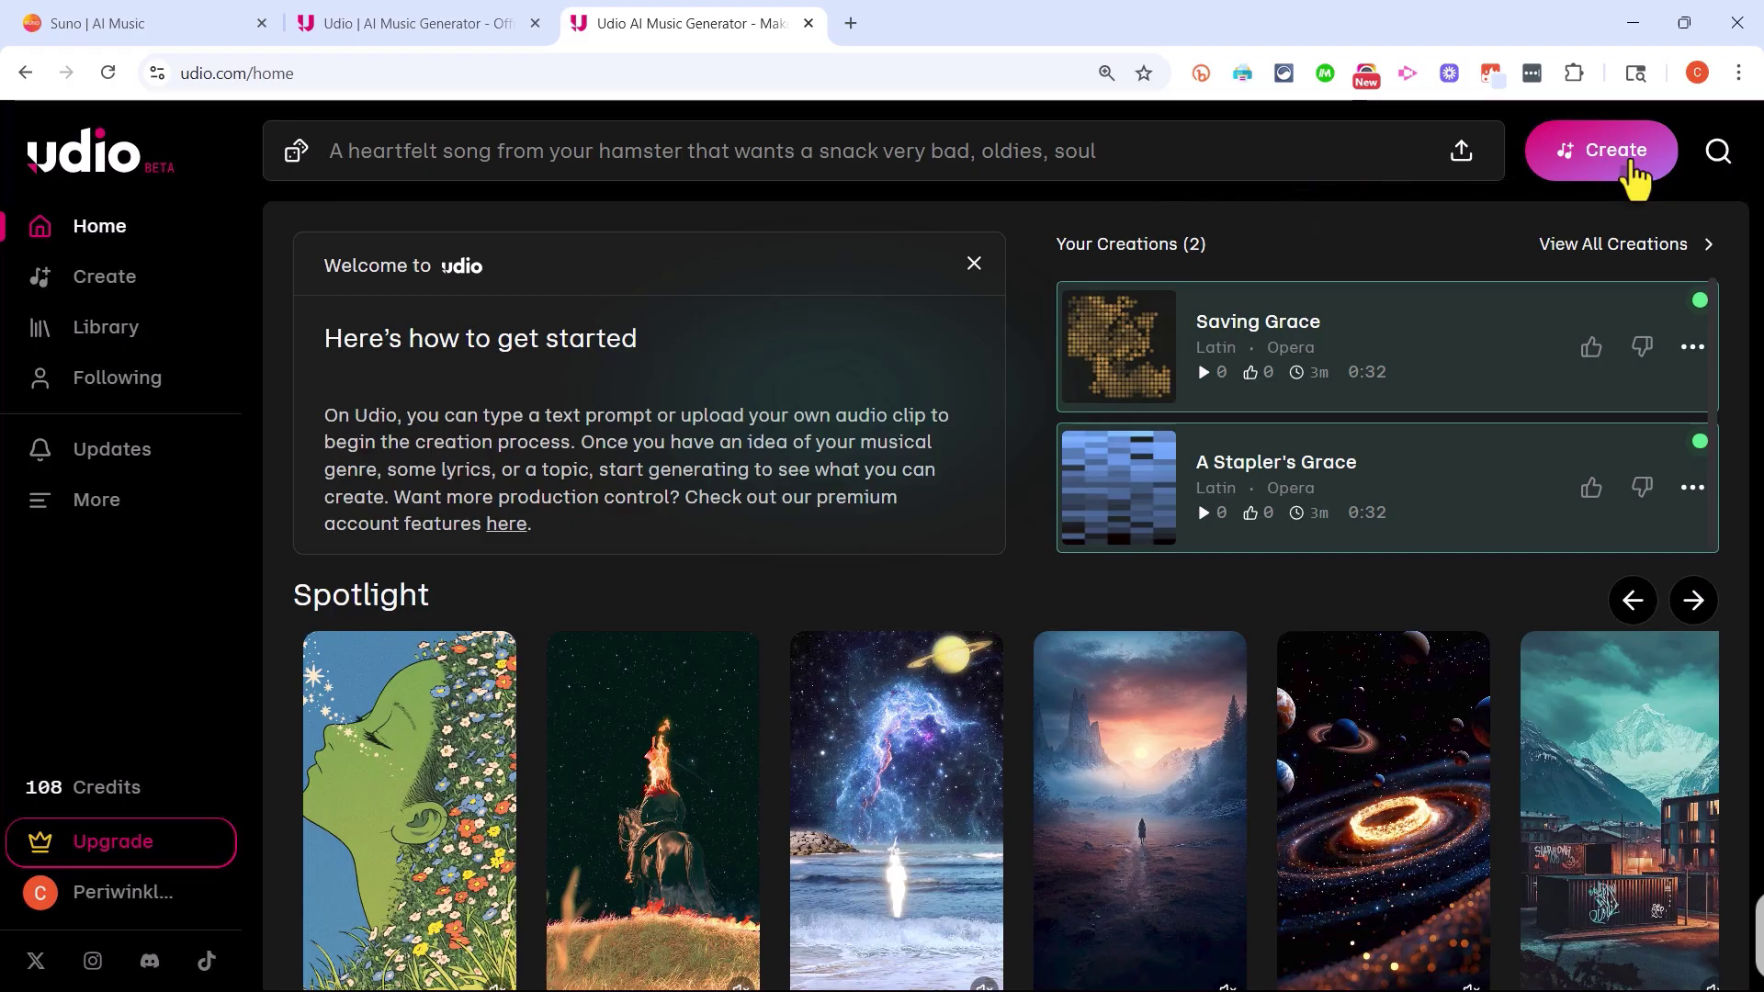
Open the Create page, try Upload Audio, and dismiss the pricing and subscriber-only notices.
{"action": "left_click", "coordinate": [1618, 158]}
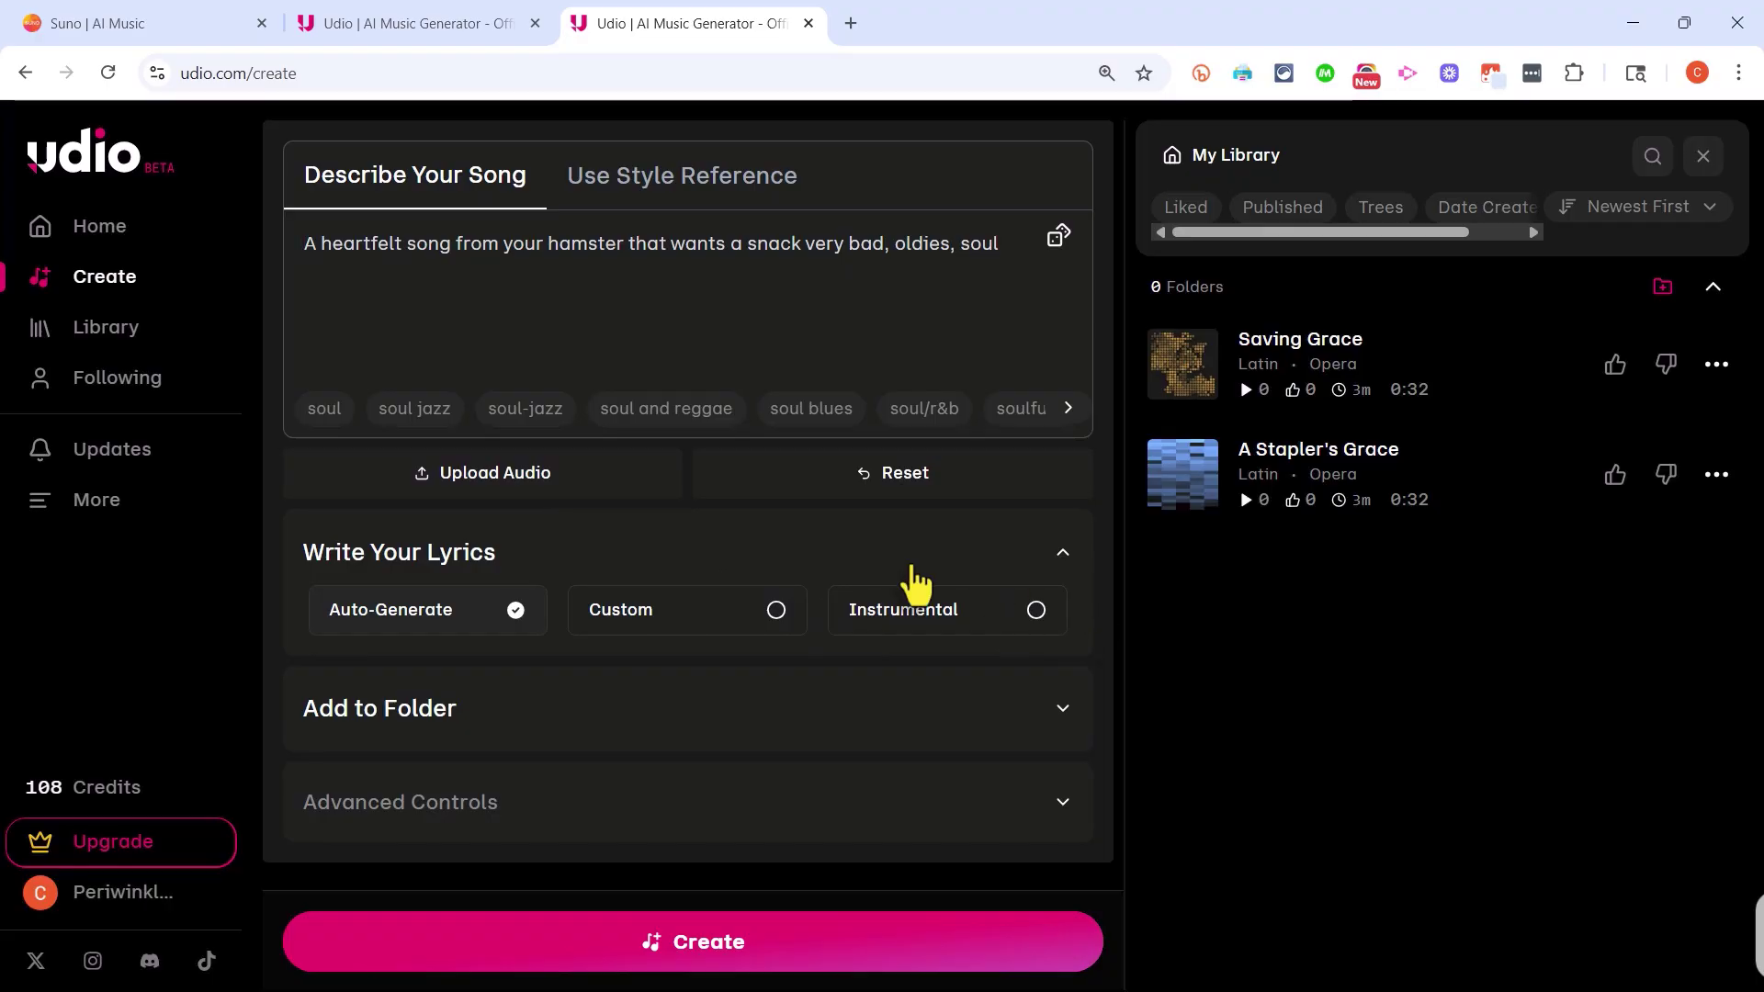
{"action": "left_click", "coordinate": [506, 485]}
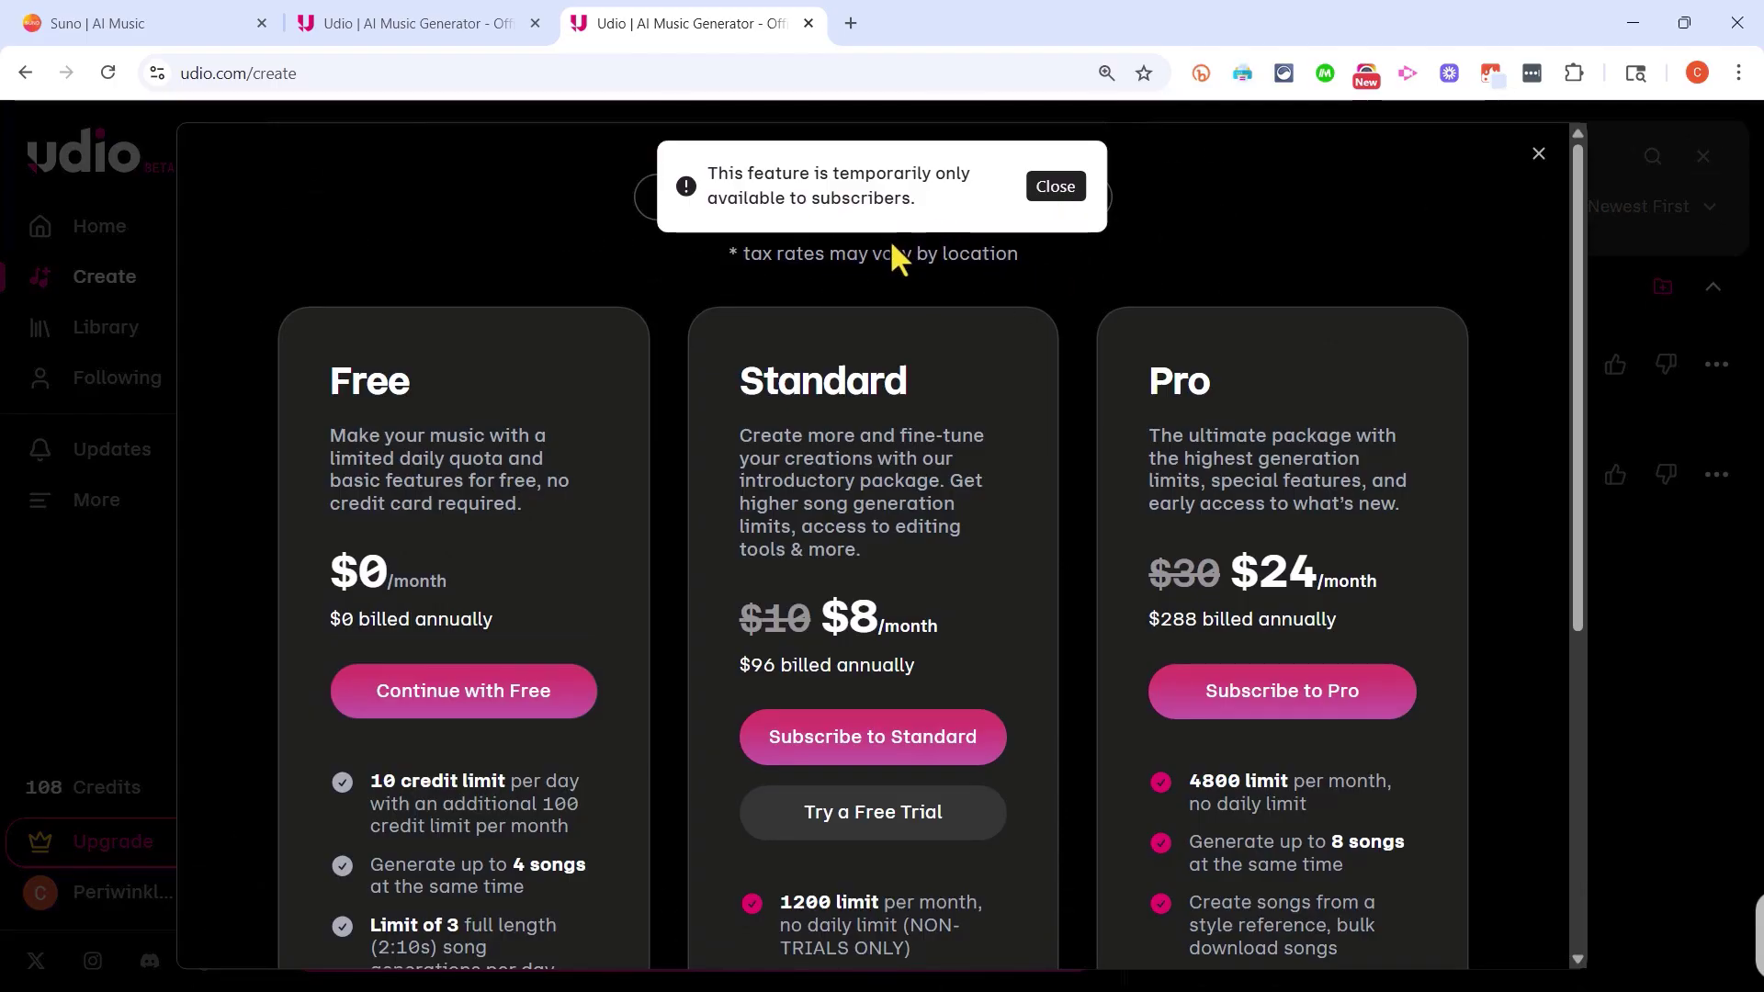
{"action": "left_click", "coordinate": [1056, 188]}
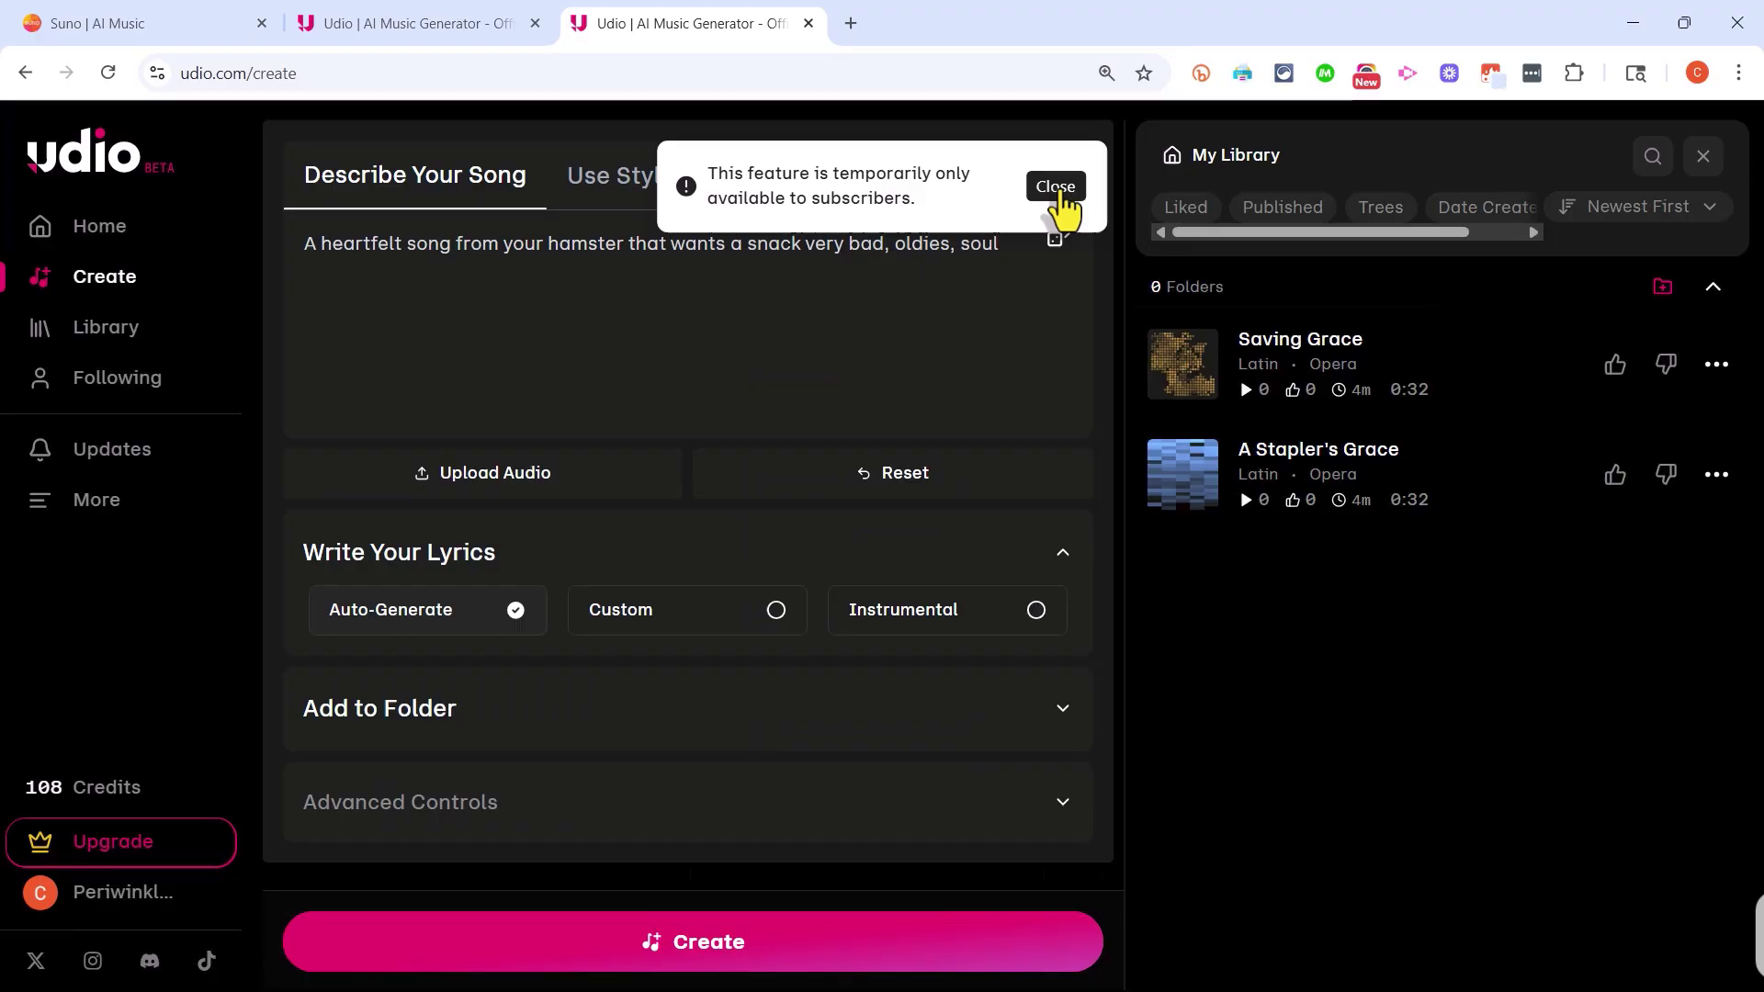
{"action": "left_click", "coordinate": [1056, 187]}
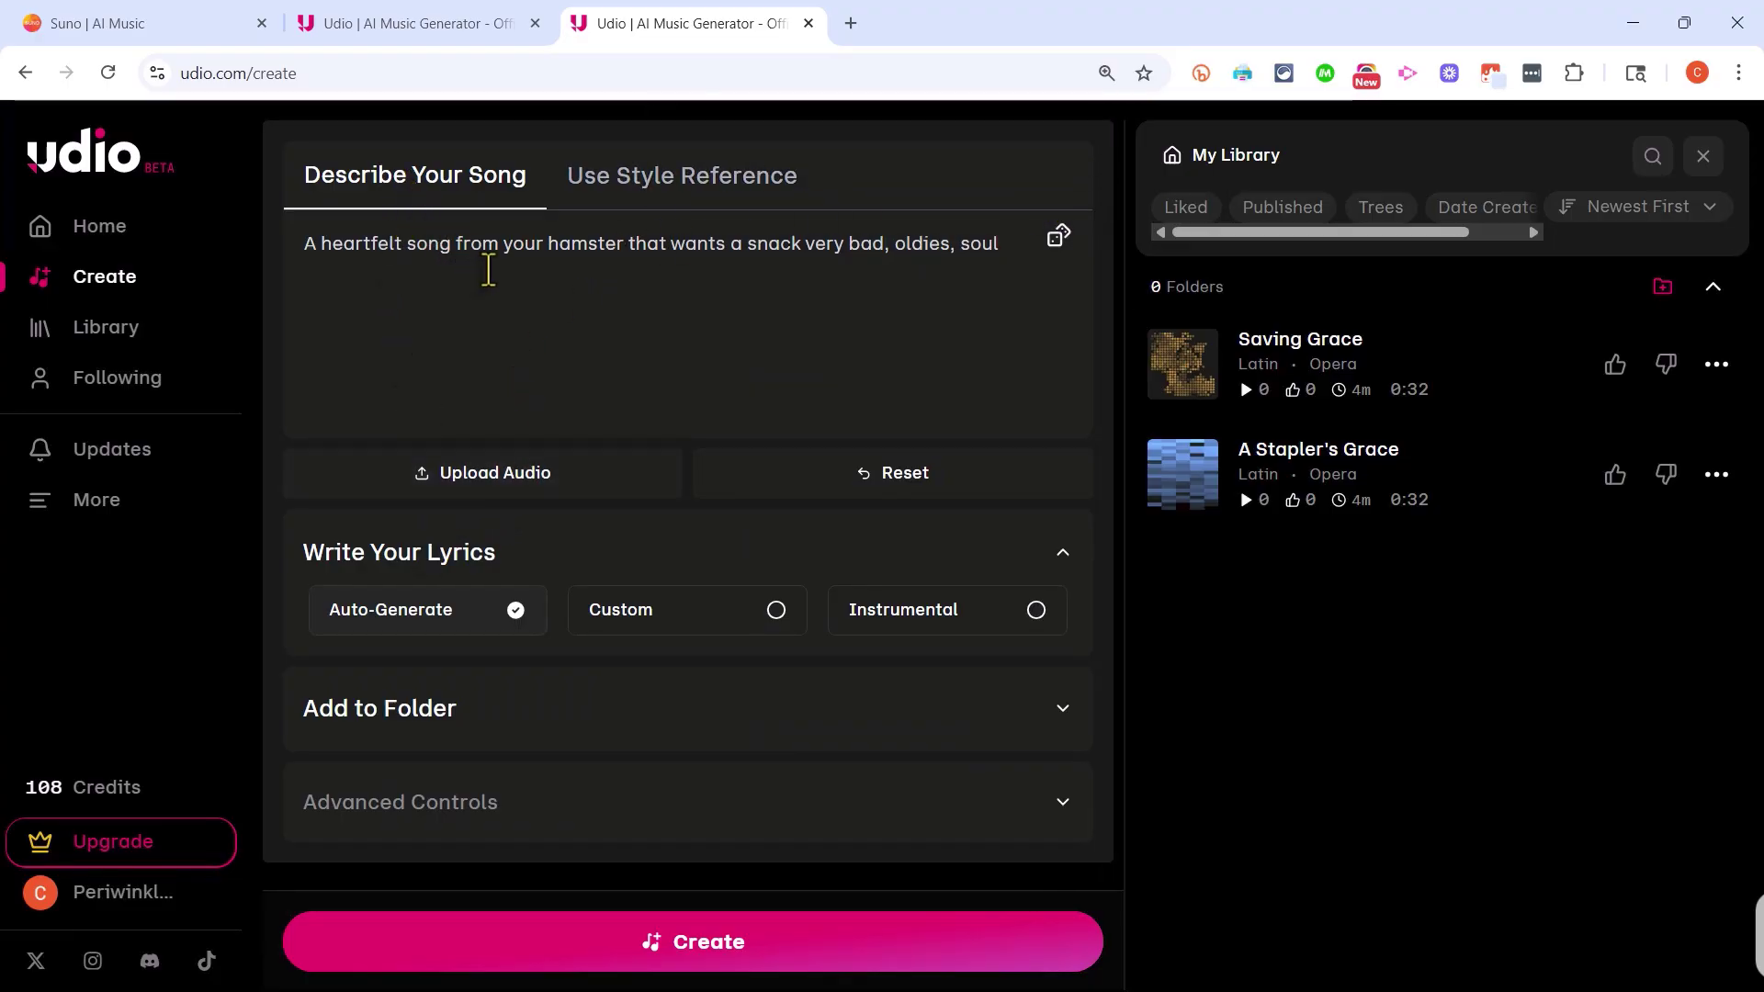
Replace the hamster description with the 'Upbeat 1980s-inspired' analog-synth, airy-male-vocal OMD-style prompt.
{"action": "triple_click", "coordinate": [488, 269]}
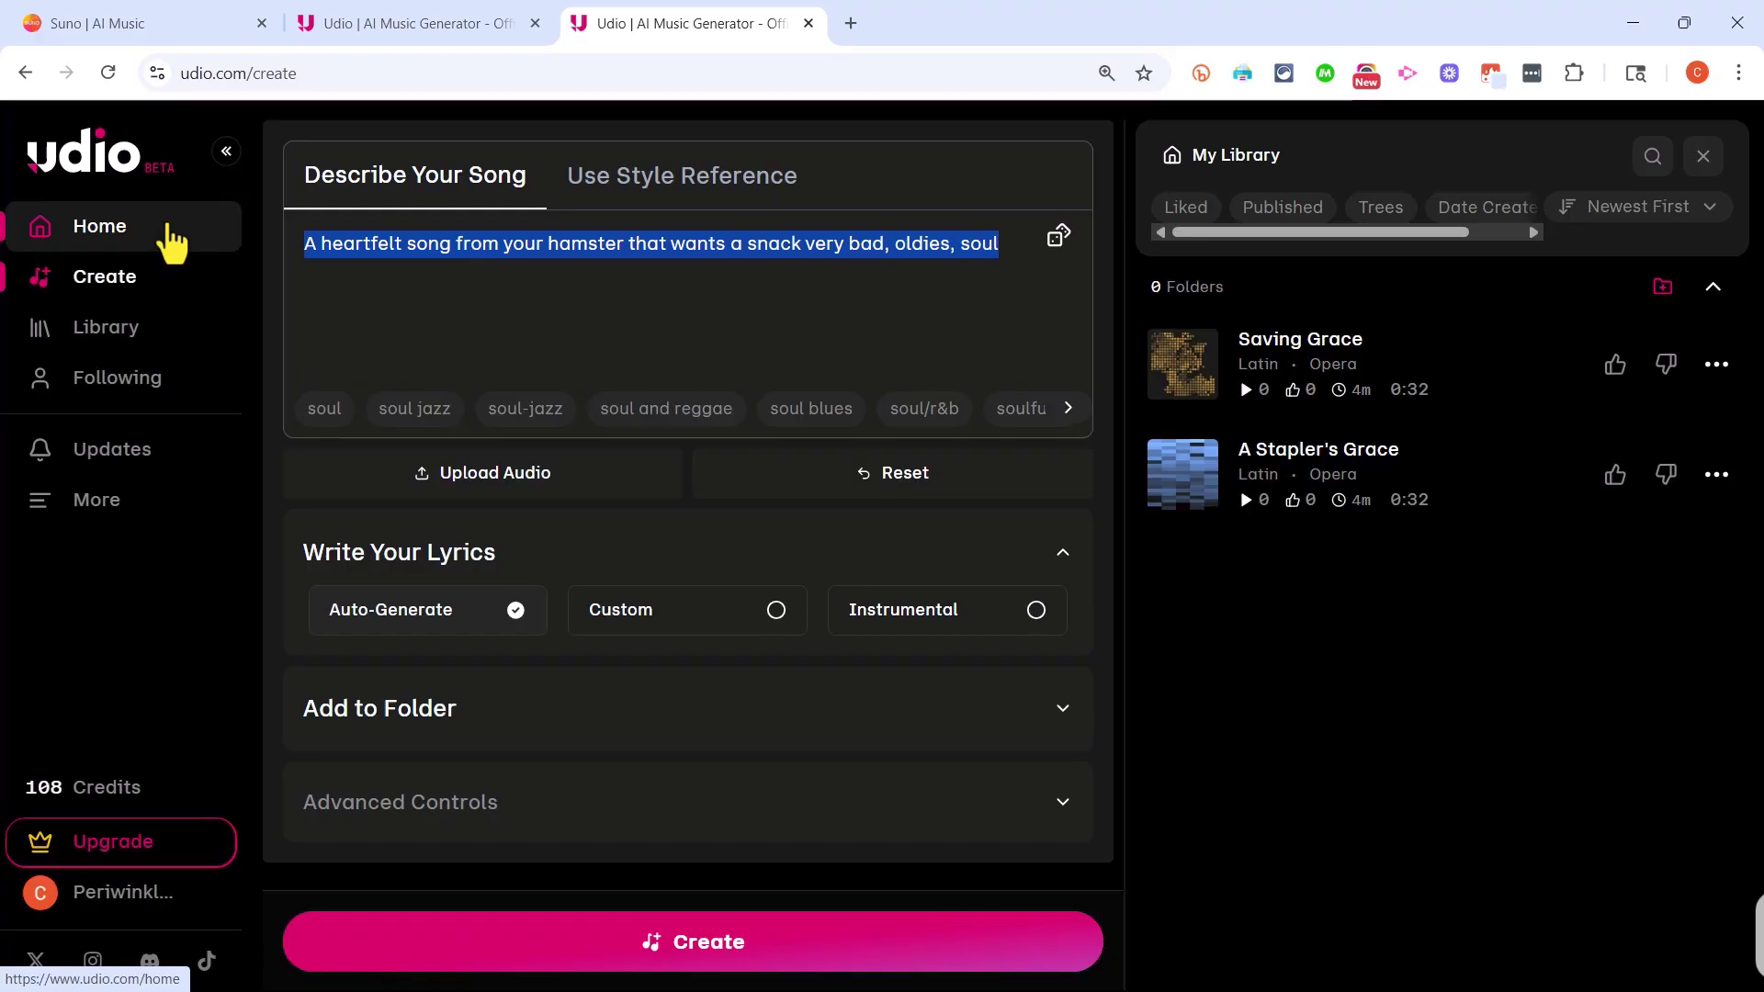
{"action": "type", "text": "Upbe"}
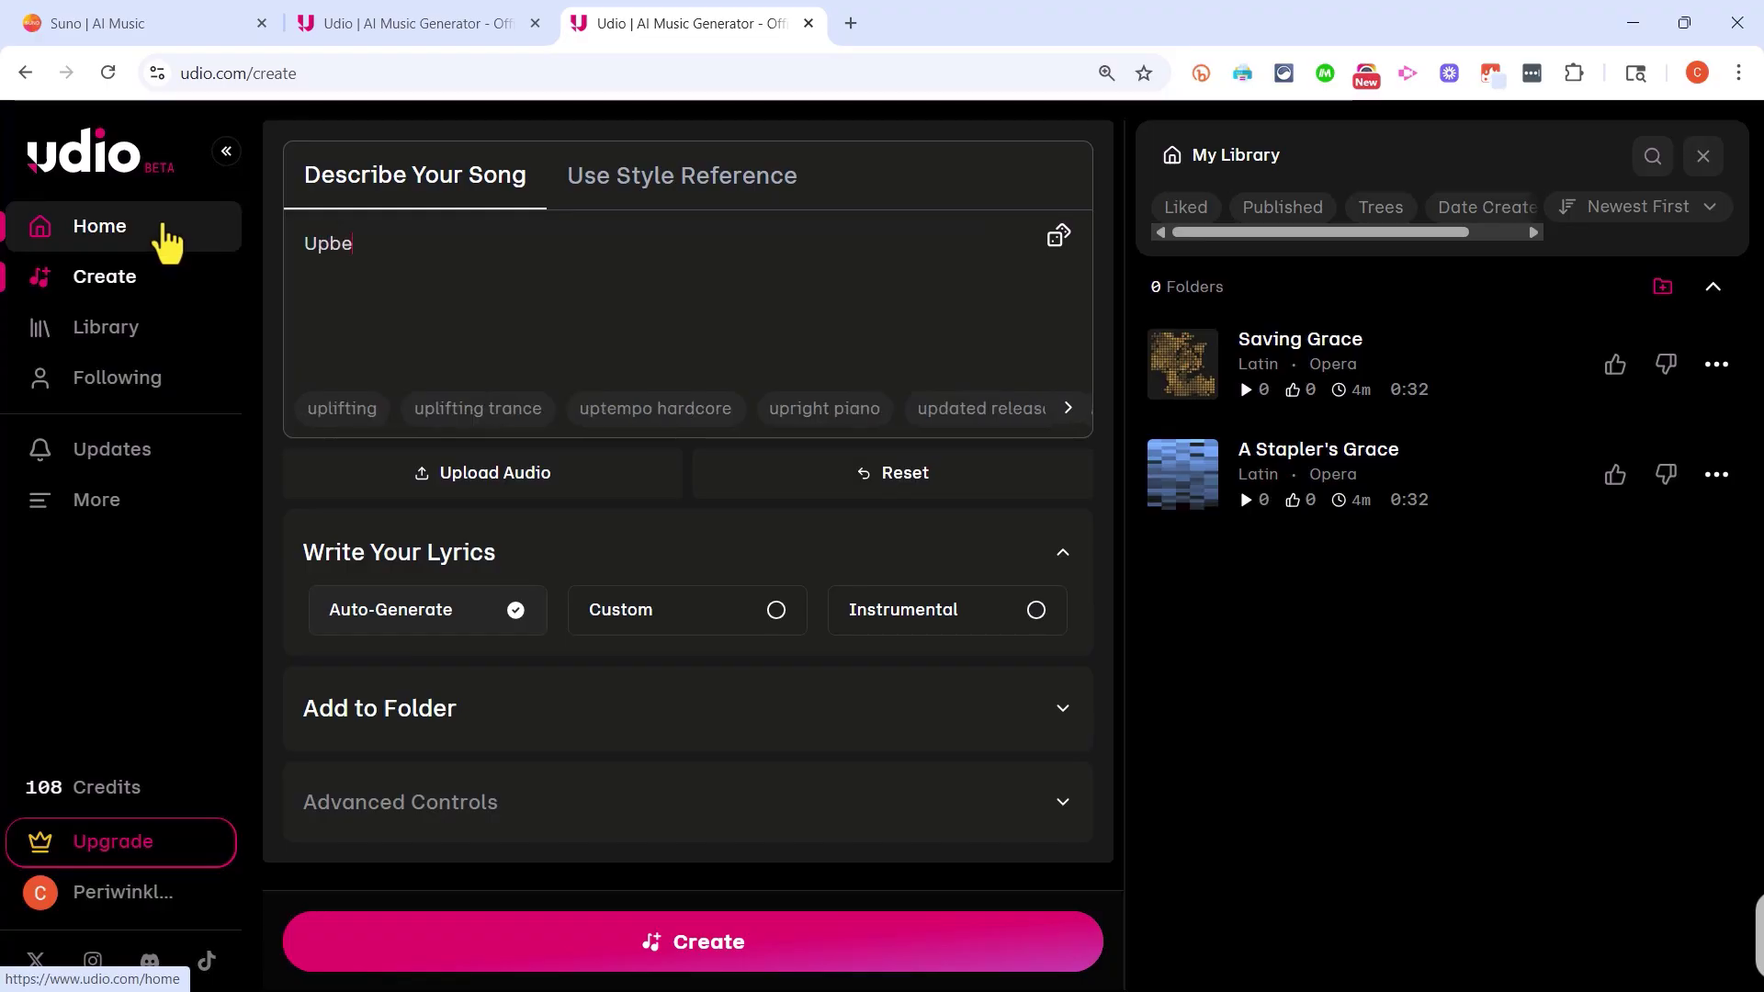
{"action": "type", "text": "at 1980s-inspired"}
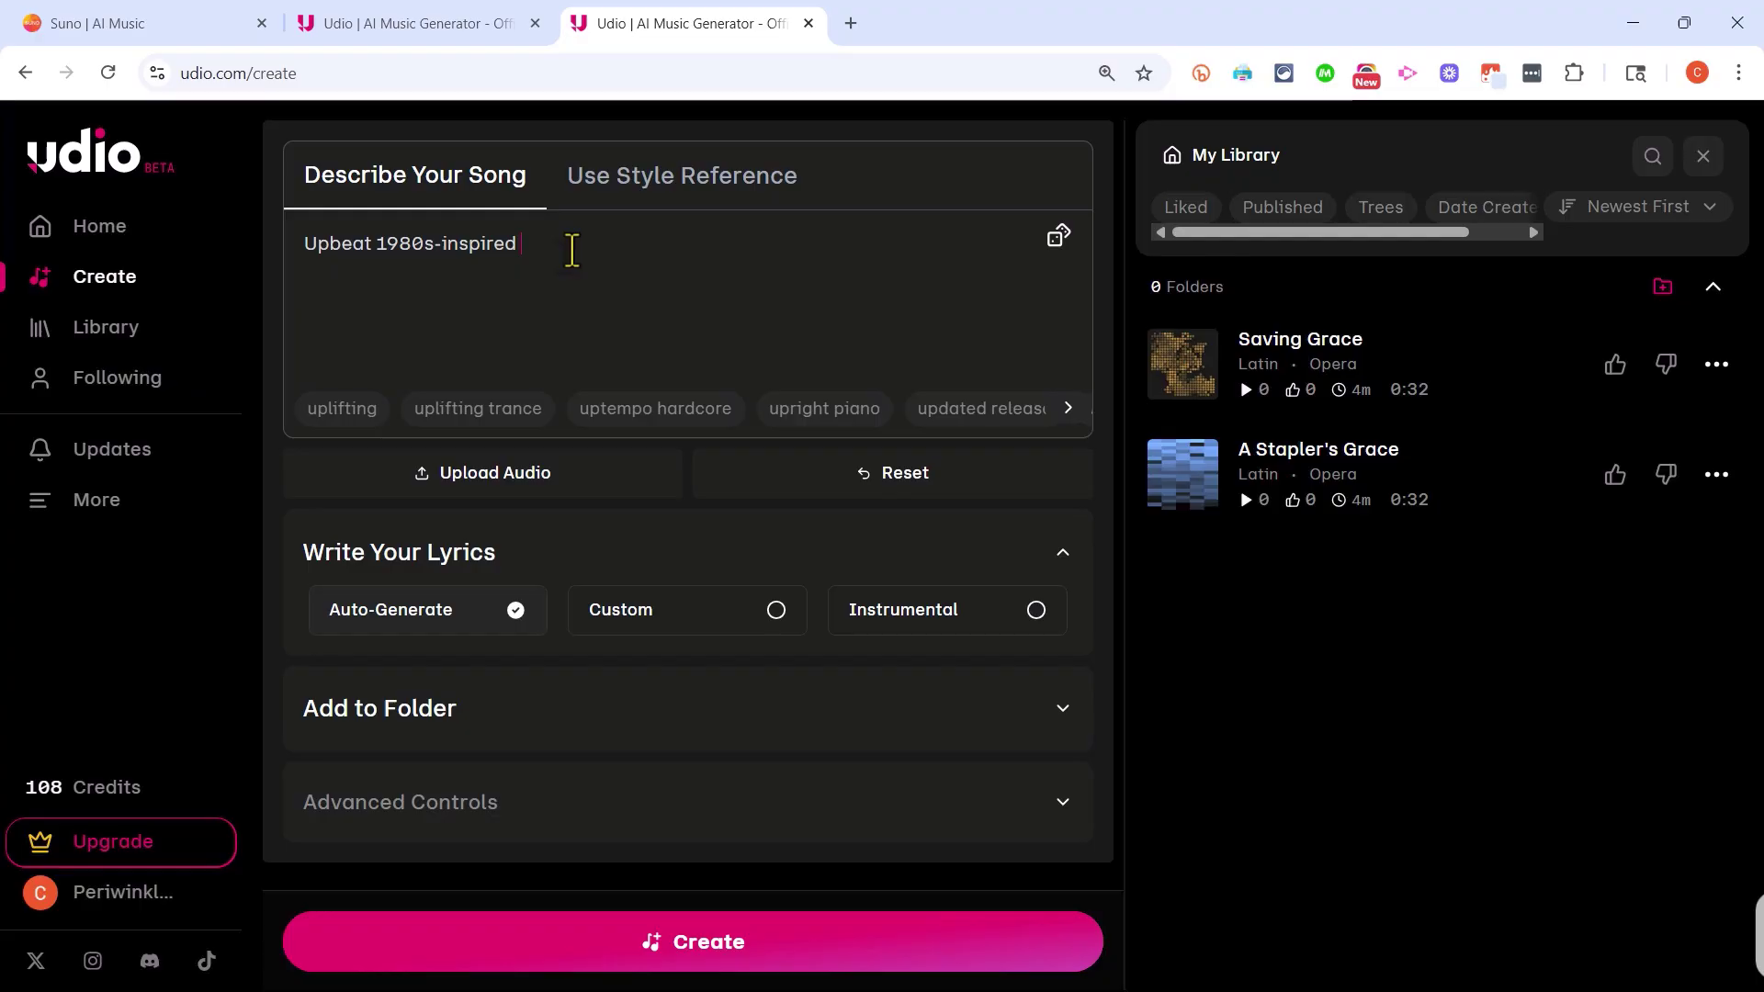
{"action": "type", "text": "synthpop with shimmering analog synths, melodic basslines, electronic drums, and airy male vocals. Bright and nostalgic mood with a touch of melancholy. Lyrics about distant memories, digital love, or futuristic dreams. Think infectious hooks, vocoder harmonies, and layered pads in the style of Orchestral Manoeuvres in the Dark."}
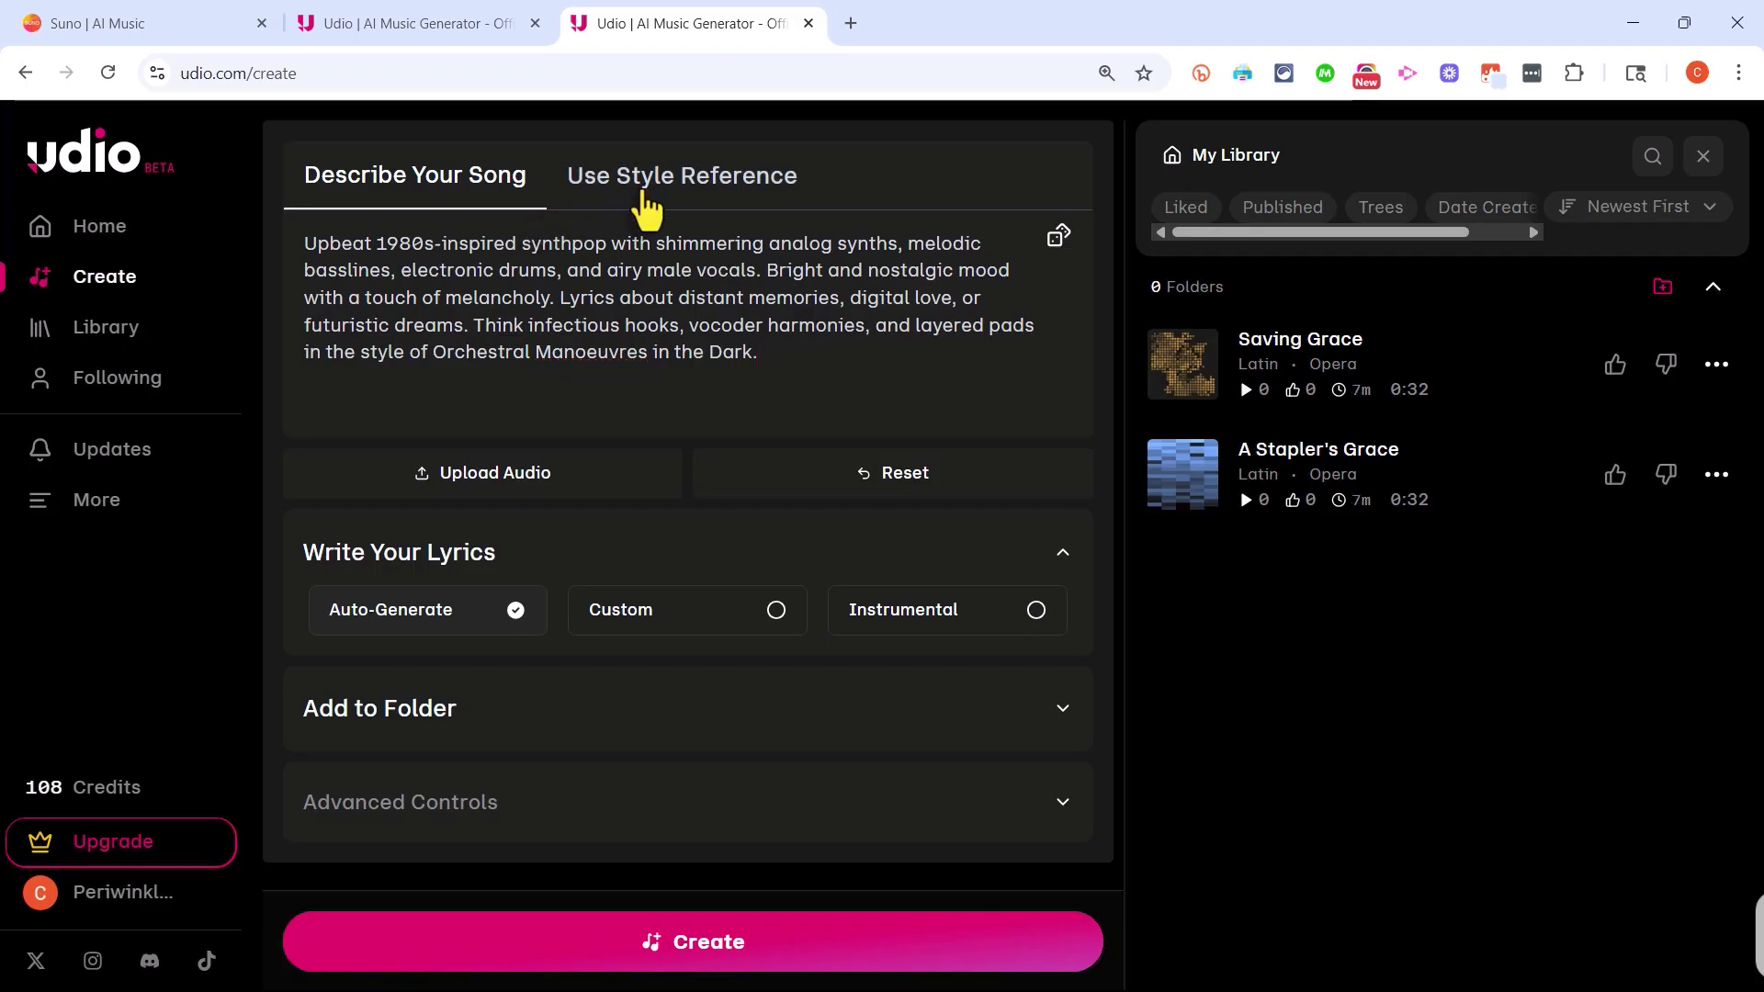
{"action": "left_click", "coordinate": [645, 196]}
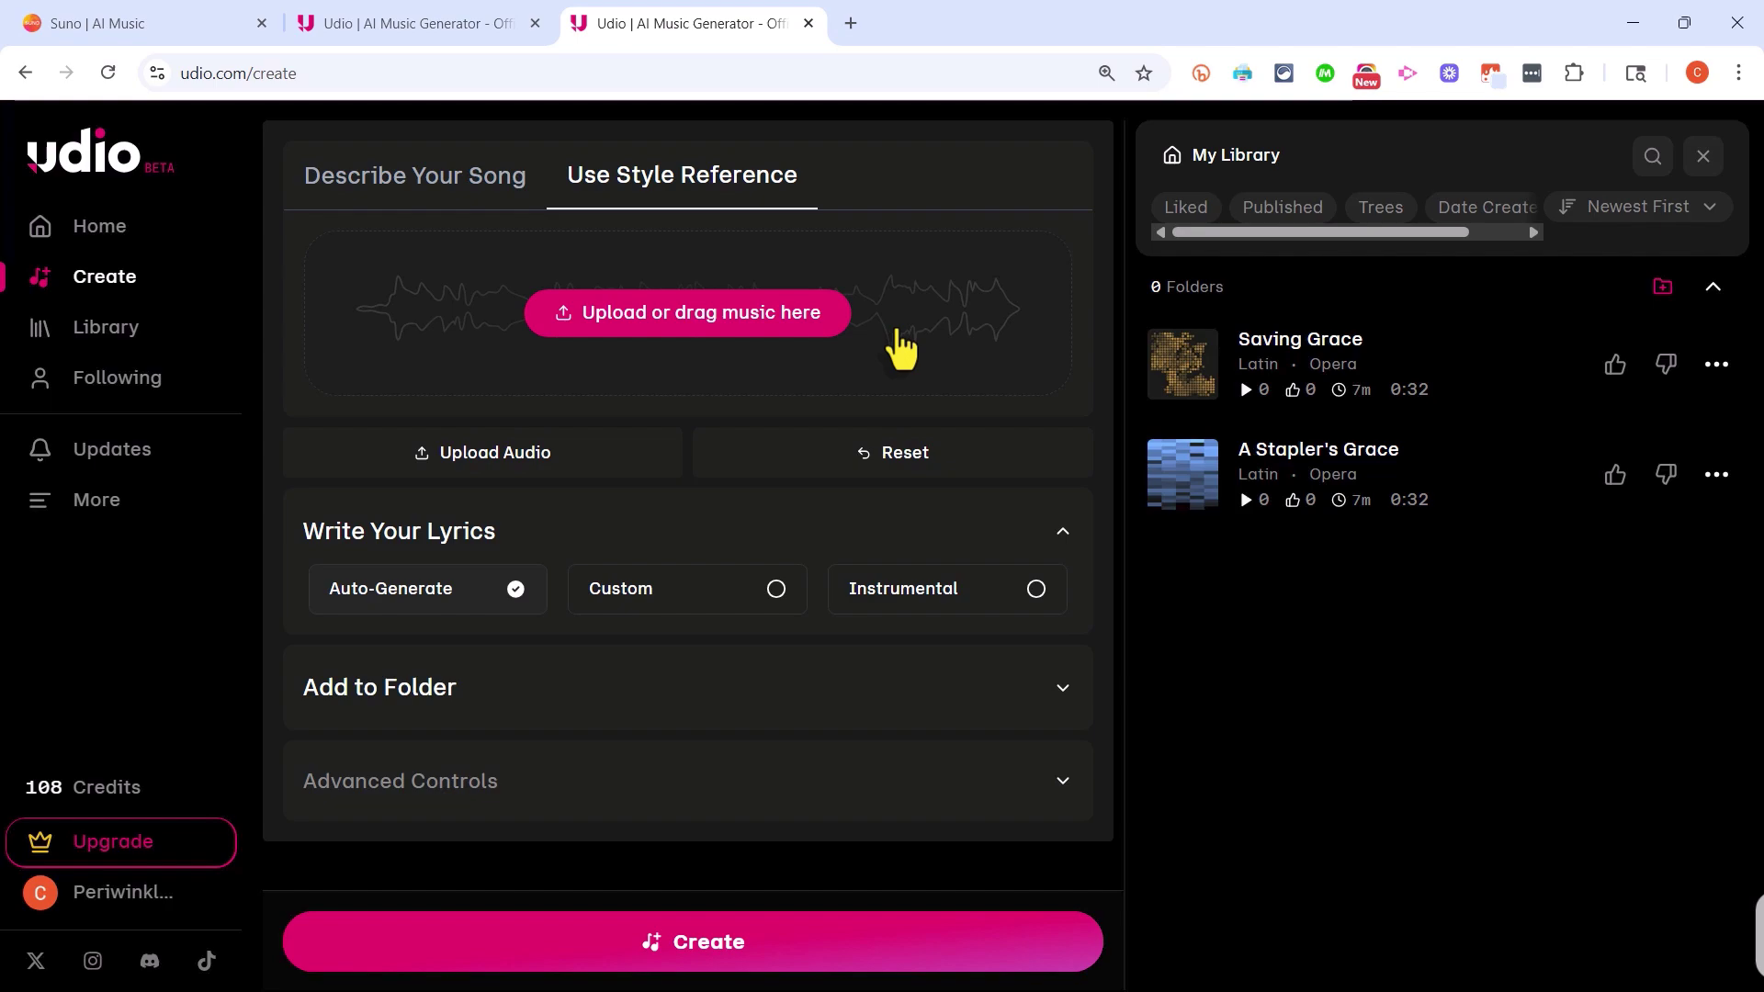
{"action": "left_click", "coordinate": [487, 186]}
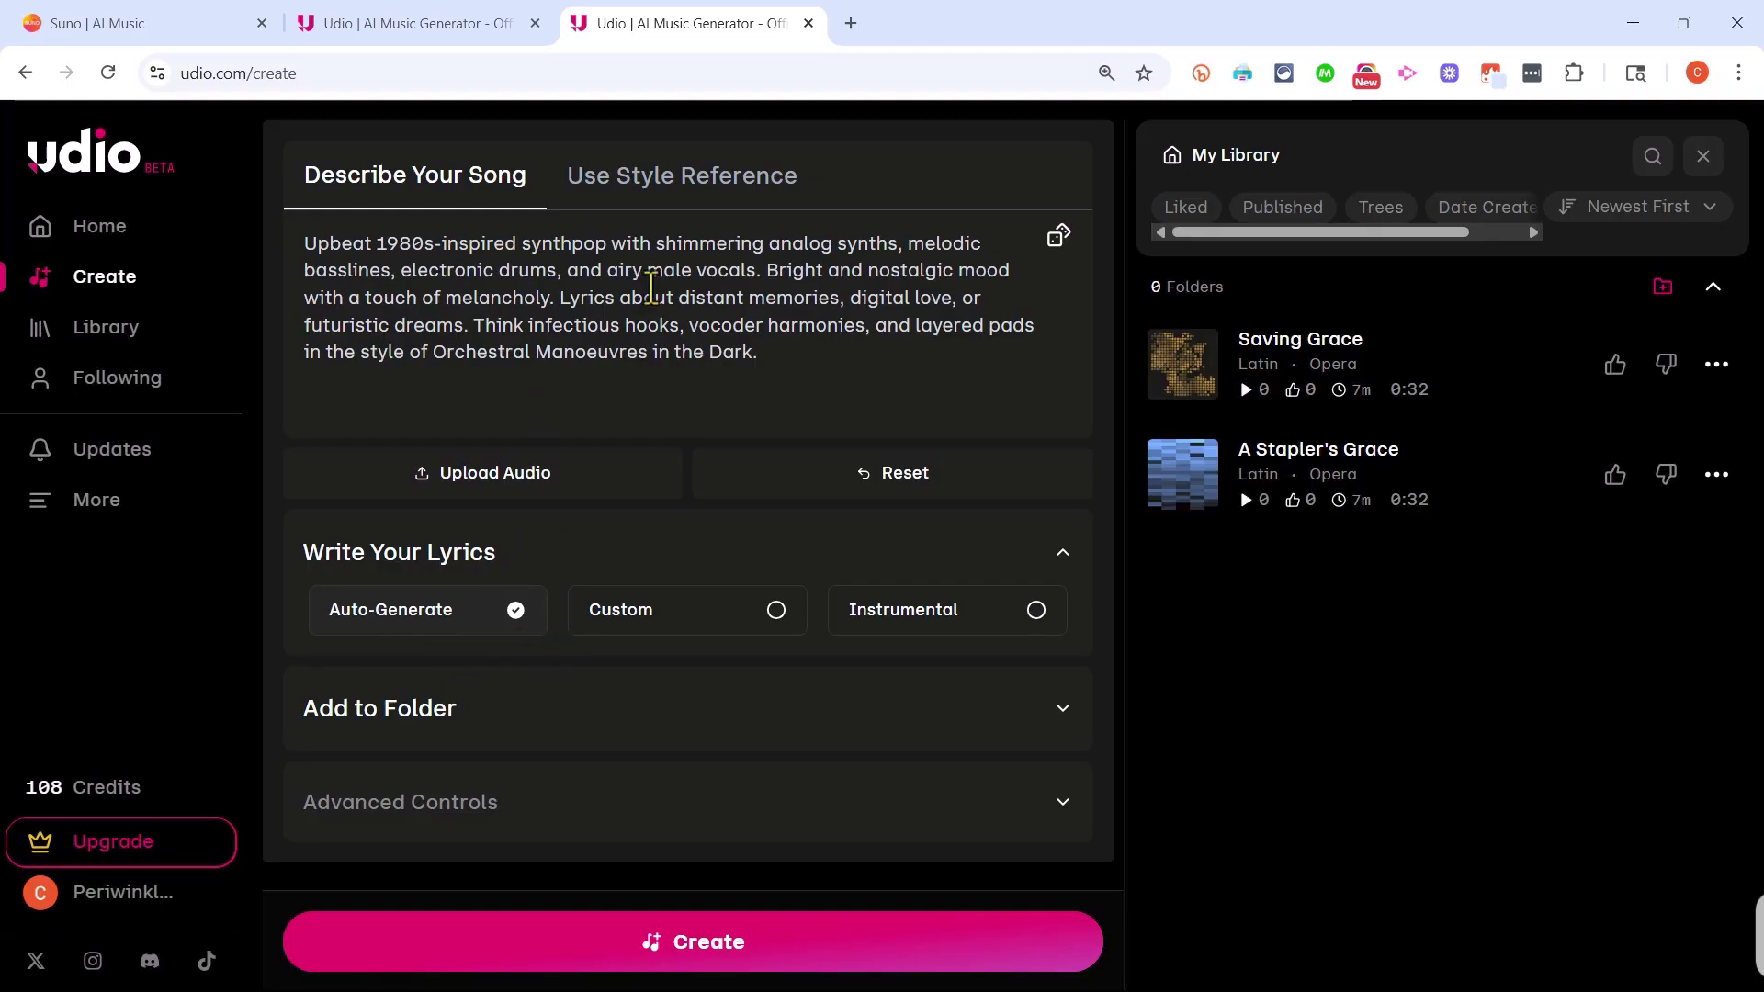
{"action": "left_click", "coordinate": [686, 629]}
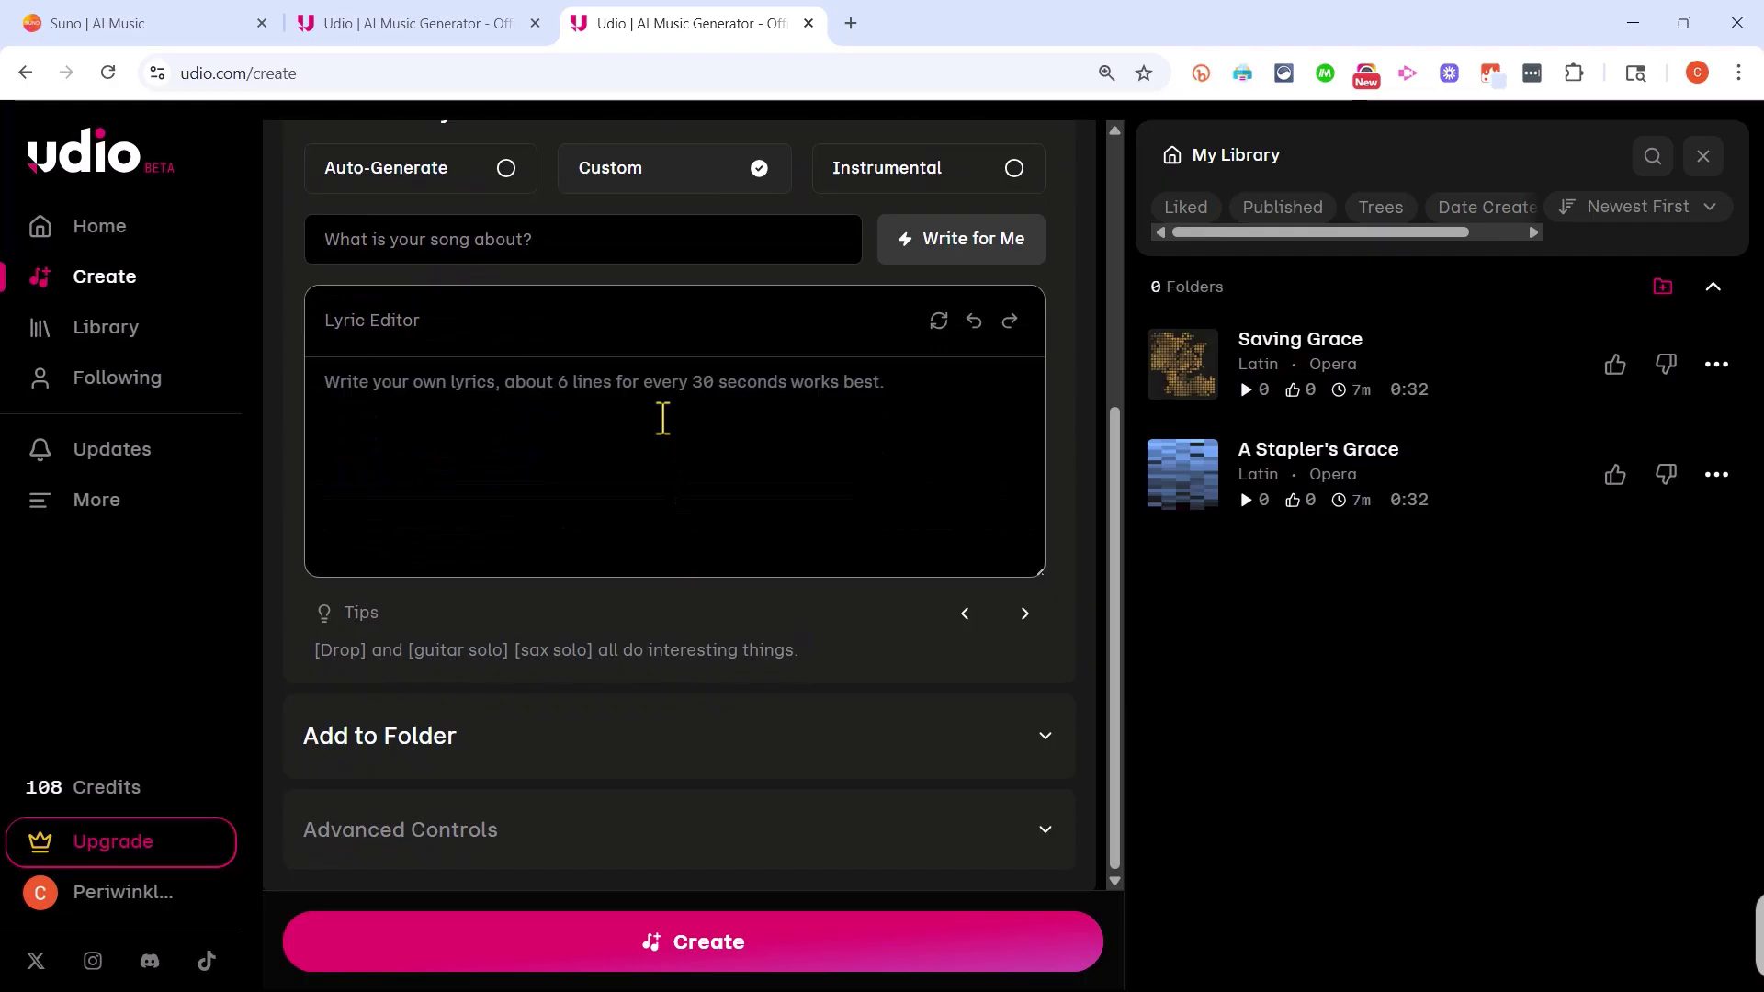
{"action": "left_click", "coordinate": [522, 427]}
{"action": "scroll", "coordinate": [563, 504], "scroll_direction": "up", "scroll_amount": 3}
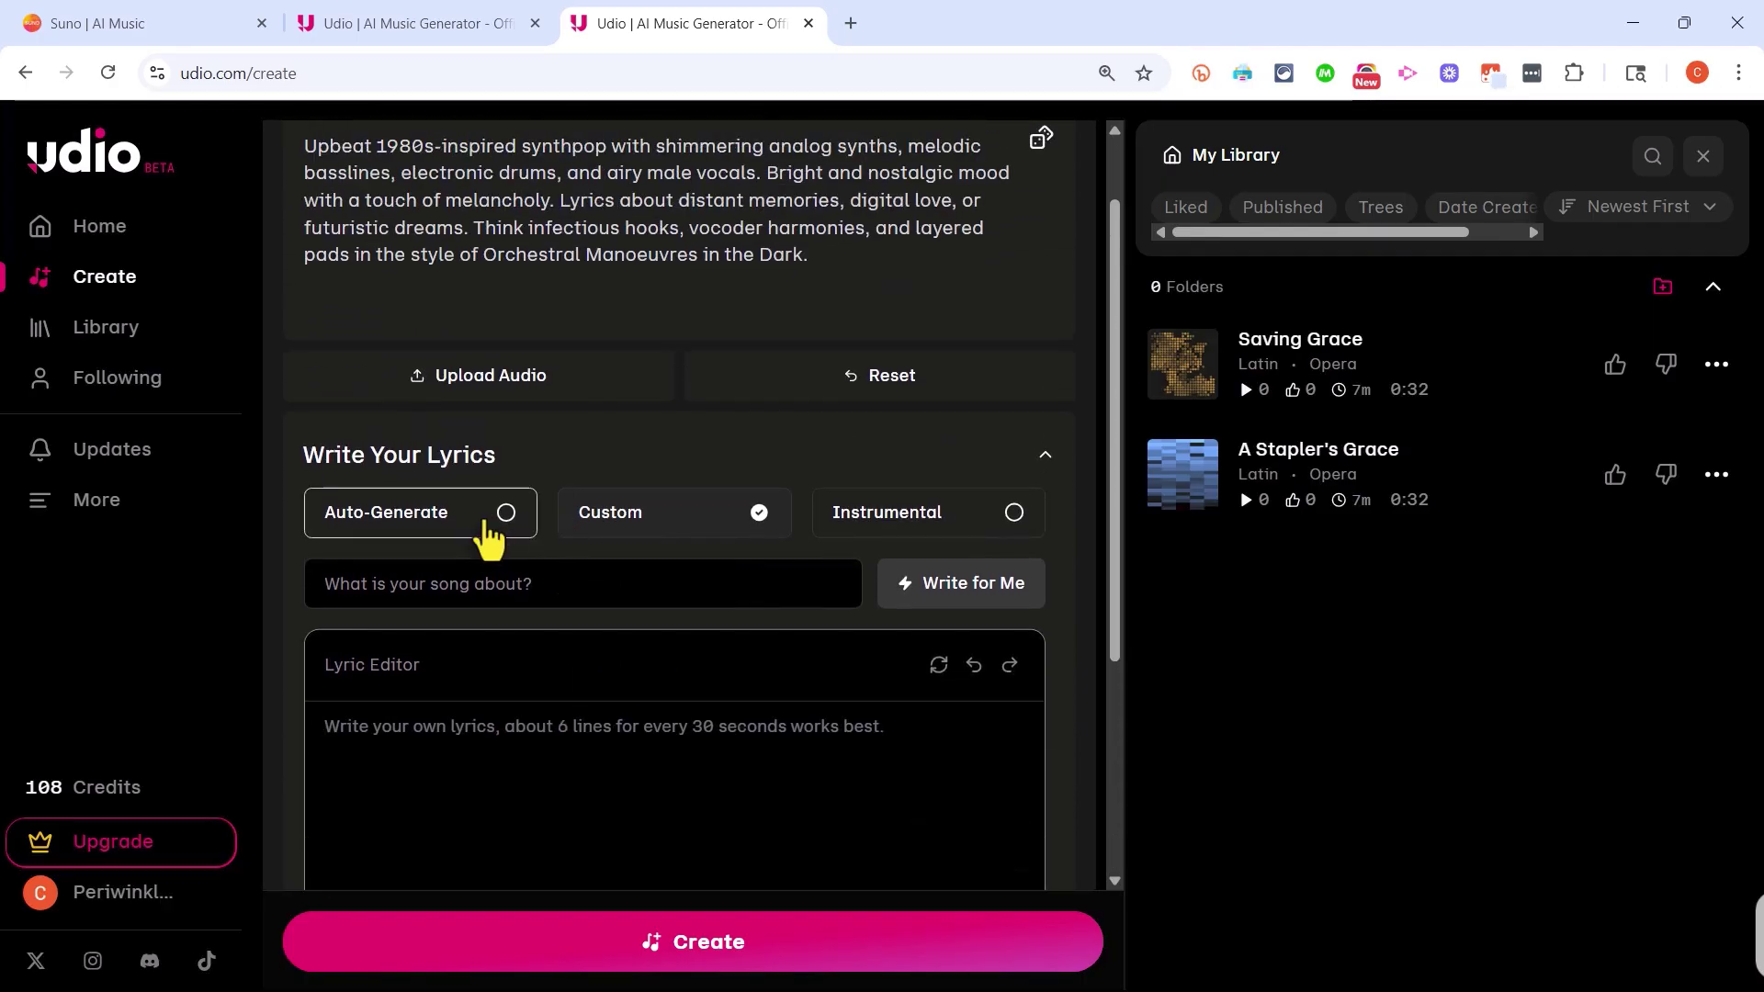
{"action": "left_click", "coordinate": [505, 533]}
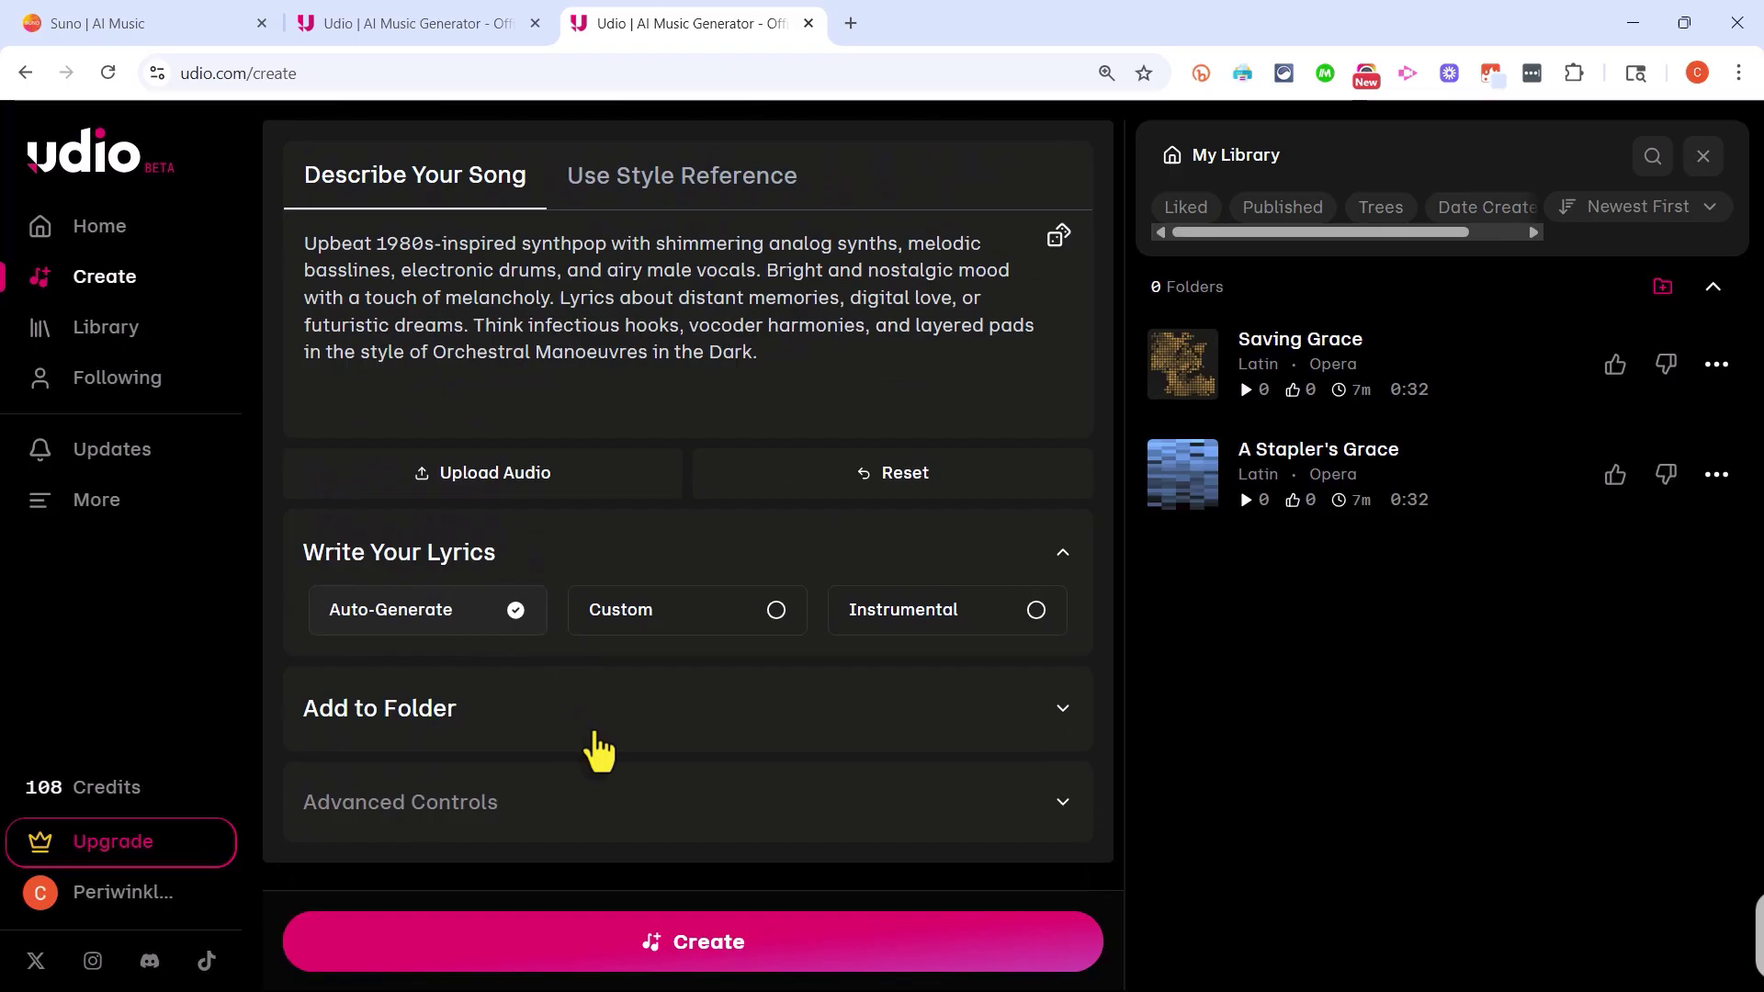
Create from the synthpop prompt, producing 0:32 tracks 'Lifting Up the Dream' and 'Hold Me Close'.
{"action": "left_click", "coordinate": [781, 970]}
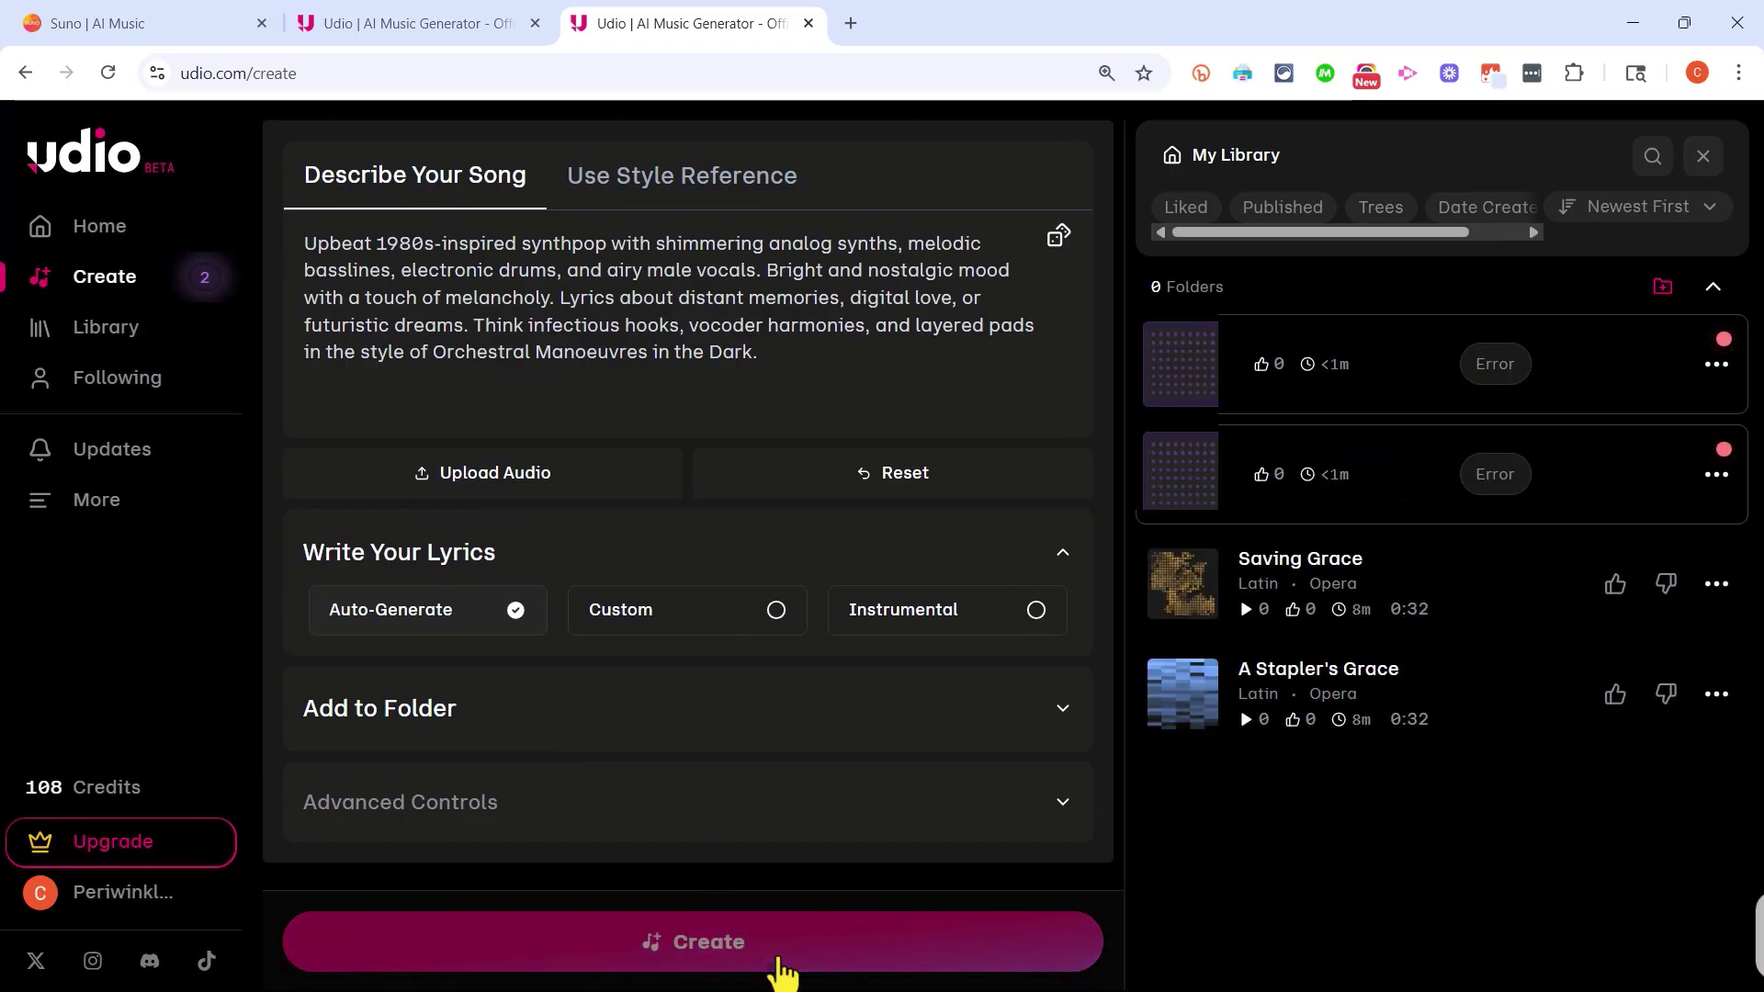
{"action": "mouse_move", "coordinate": [1356, 395]}
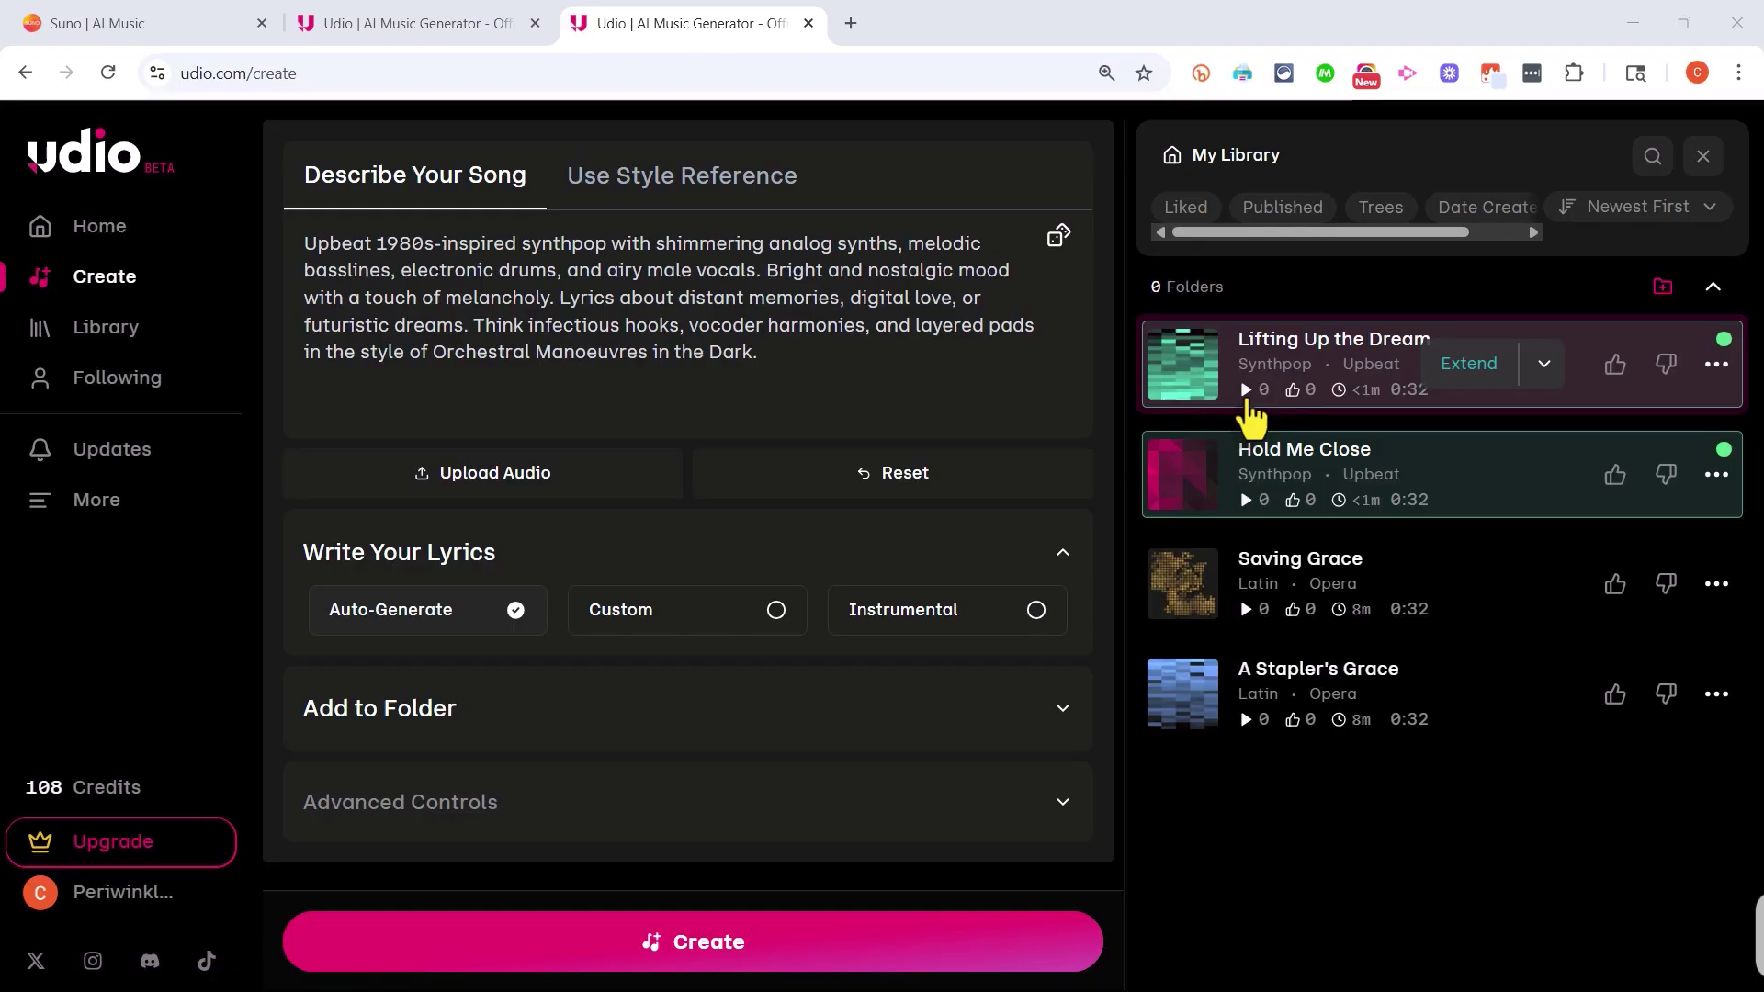
Open 'Lifting Up the Dream' and play it in full while viewing its tags and lyrics.
{"action": "left_click", "coordinate": [1252, 405]}
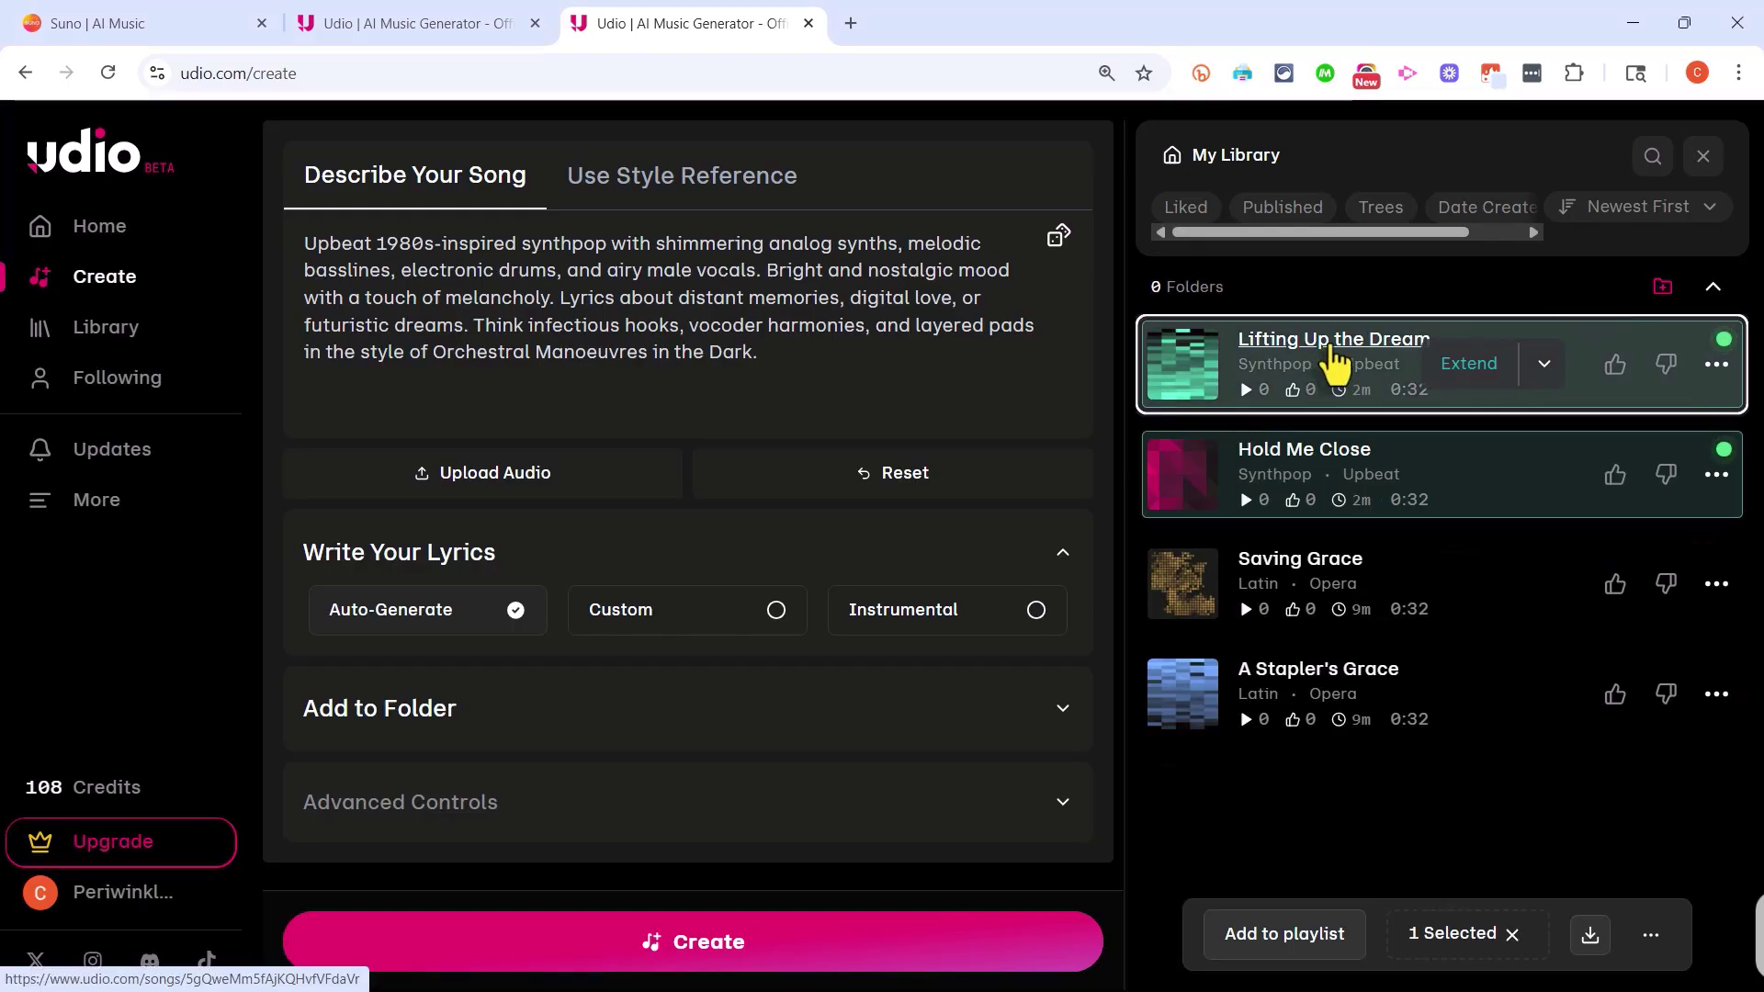
{"action": "left_click", "coordinate": [1331, 346]}
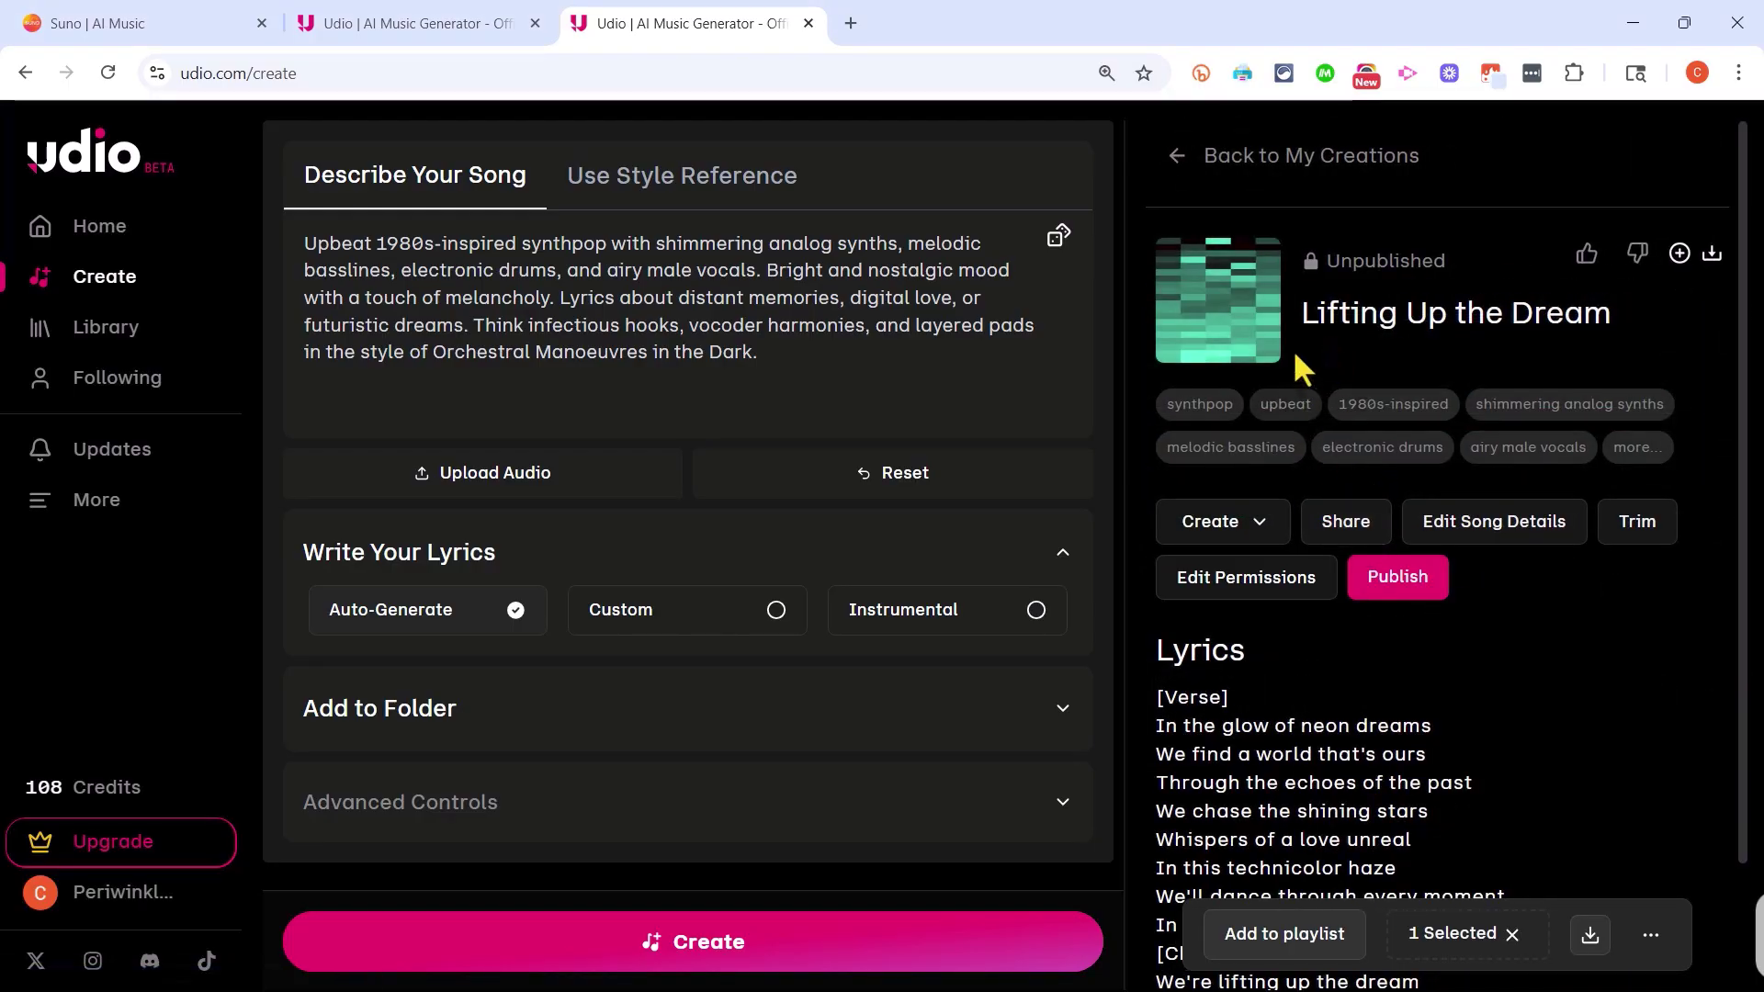
{"action": "left_click", "coordinate": [1229, 311]}
{"action": "left_click", "coordinate": [1224, 315]}
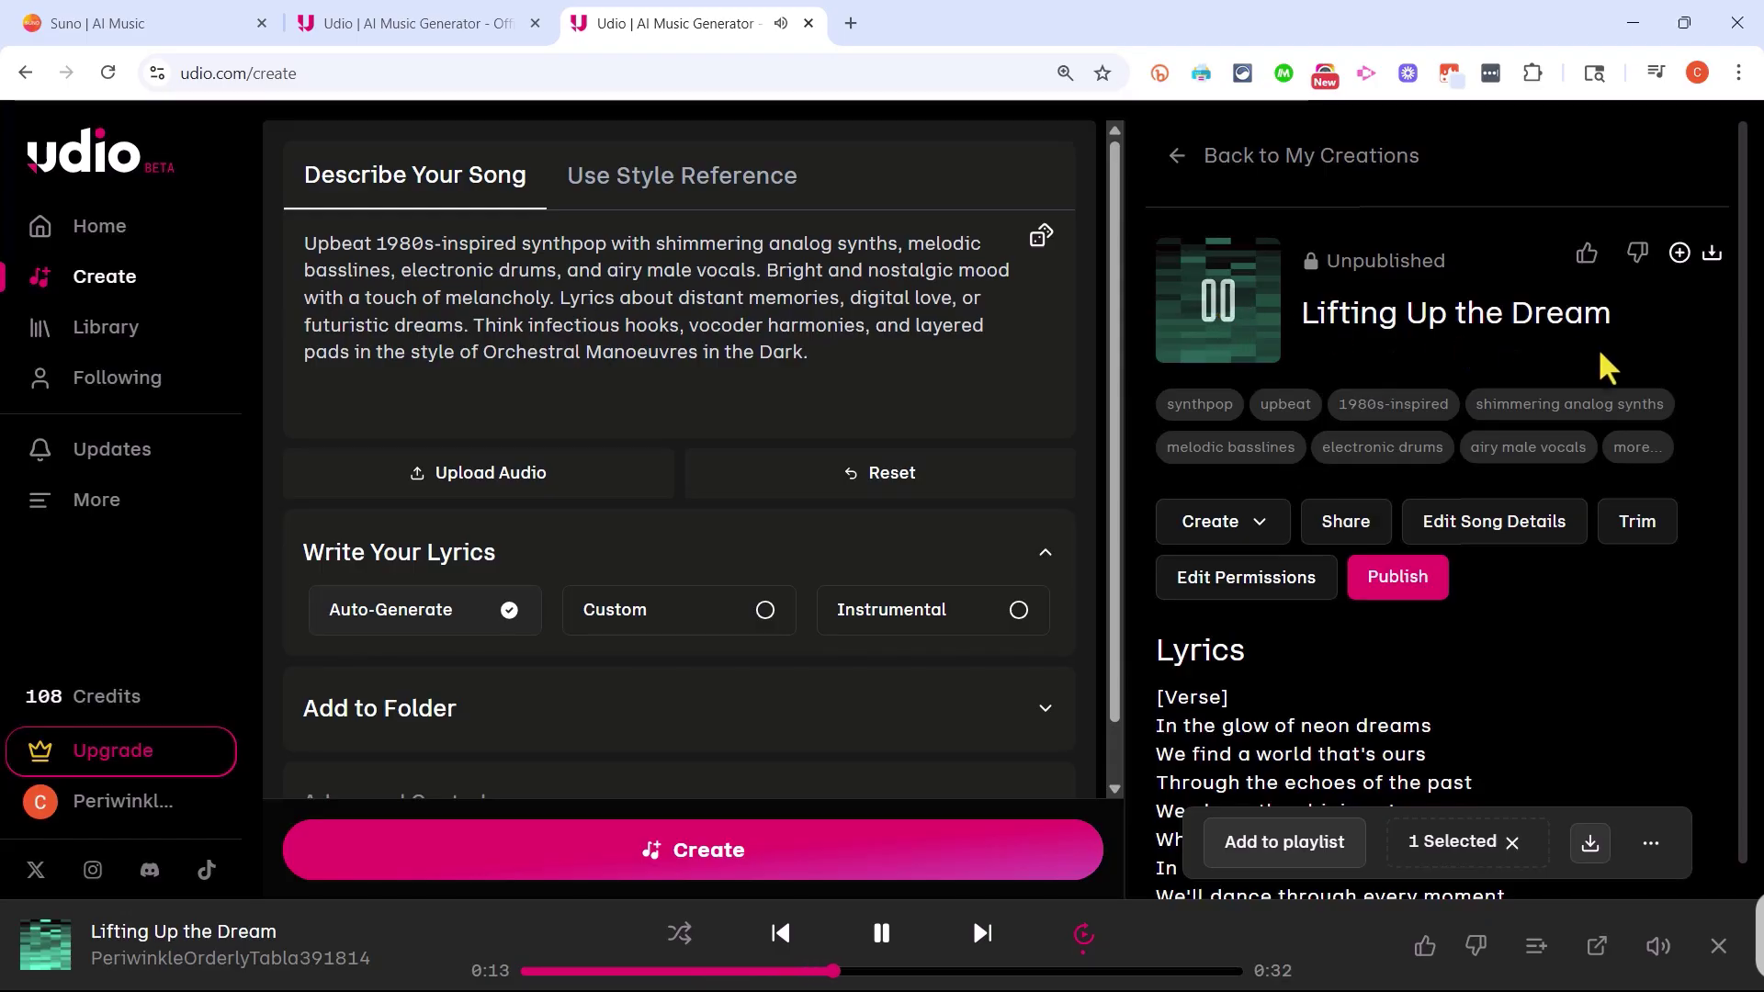
{"action": "scroll", "coordinate": [1654, 511], "scroll_direction": "down", "scroll_amount": 2}
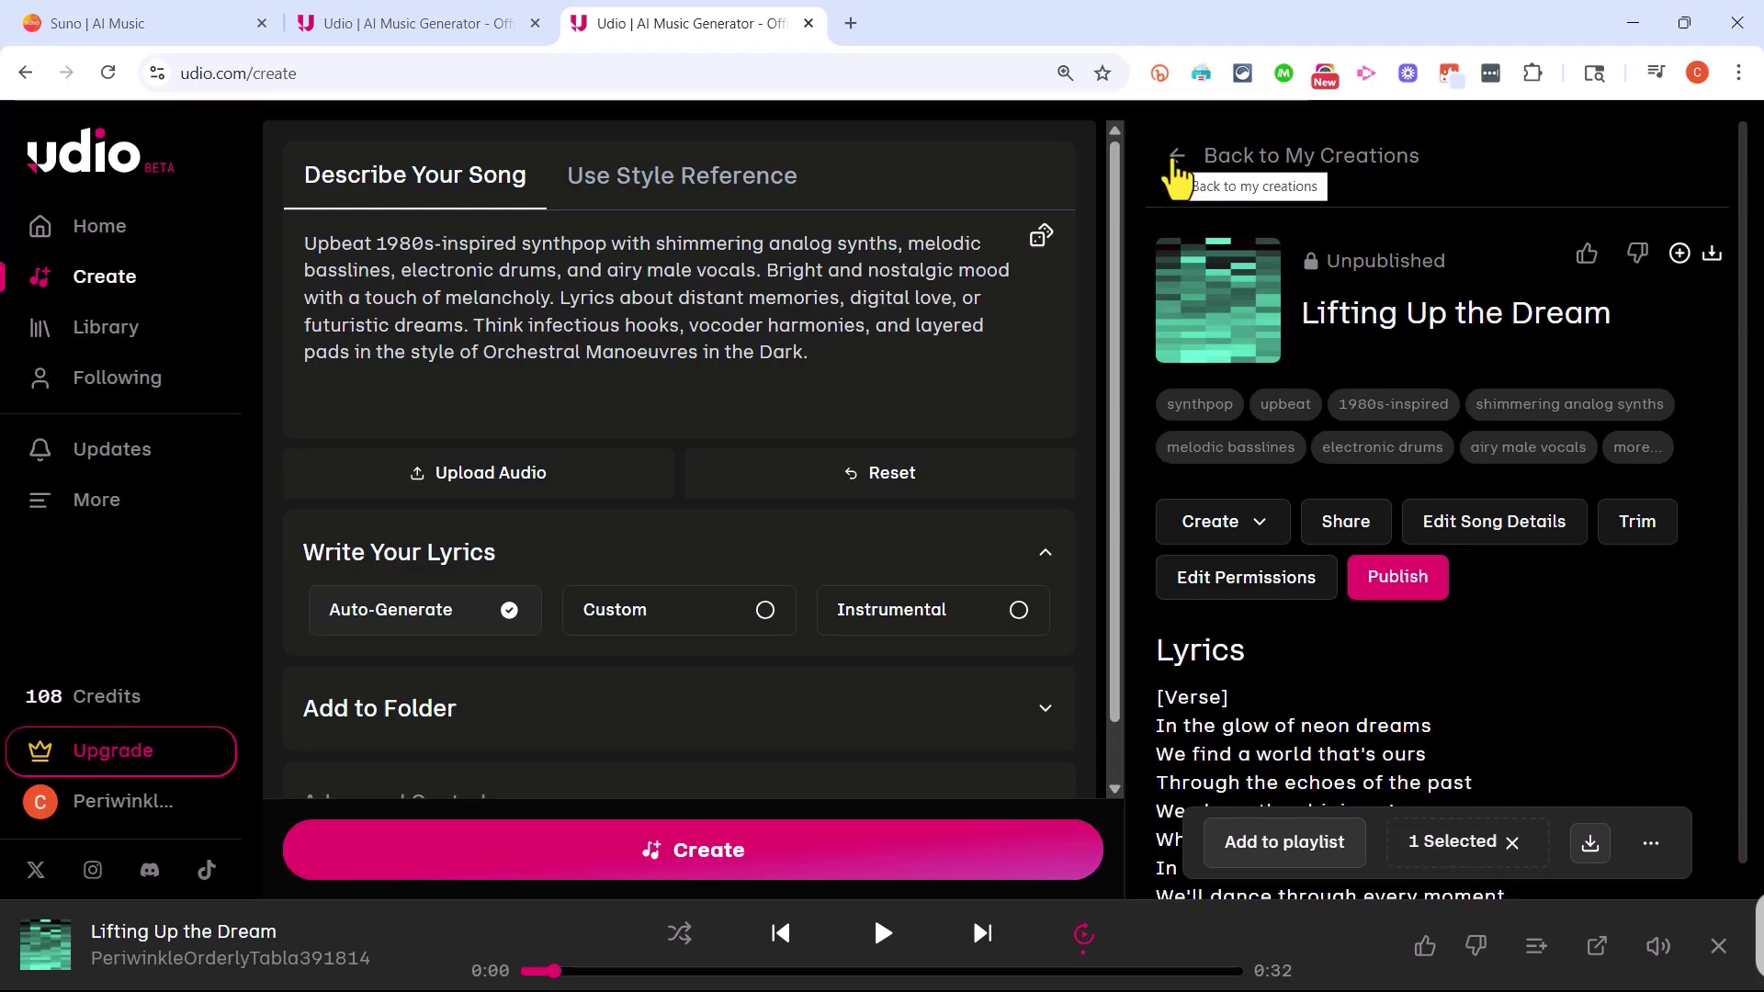
Return to My Creations, open 'Hold Me Close' and play it, pausing at 0:20.
{"action": "left_click", "coordinate": [1177, 175]}
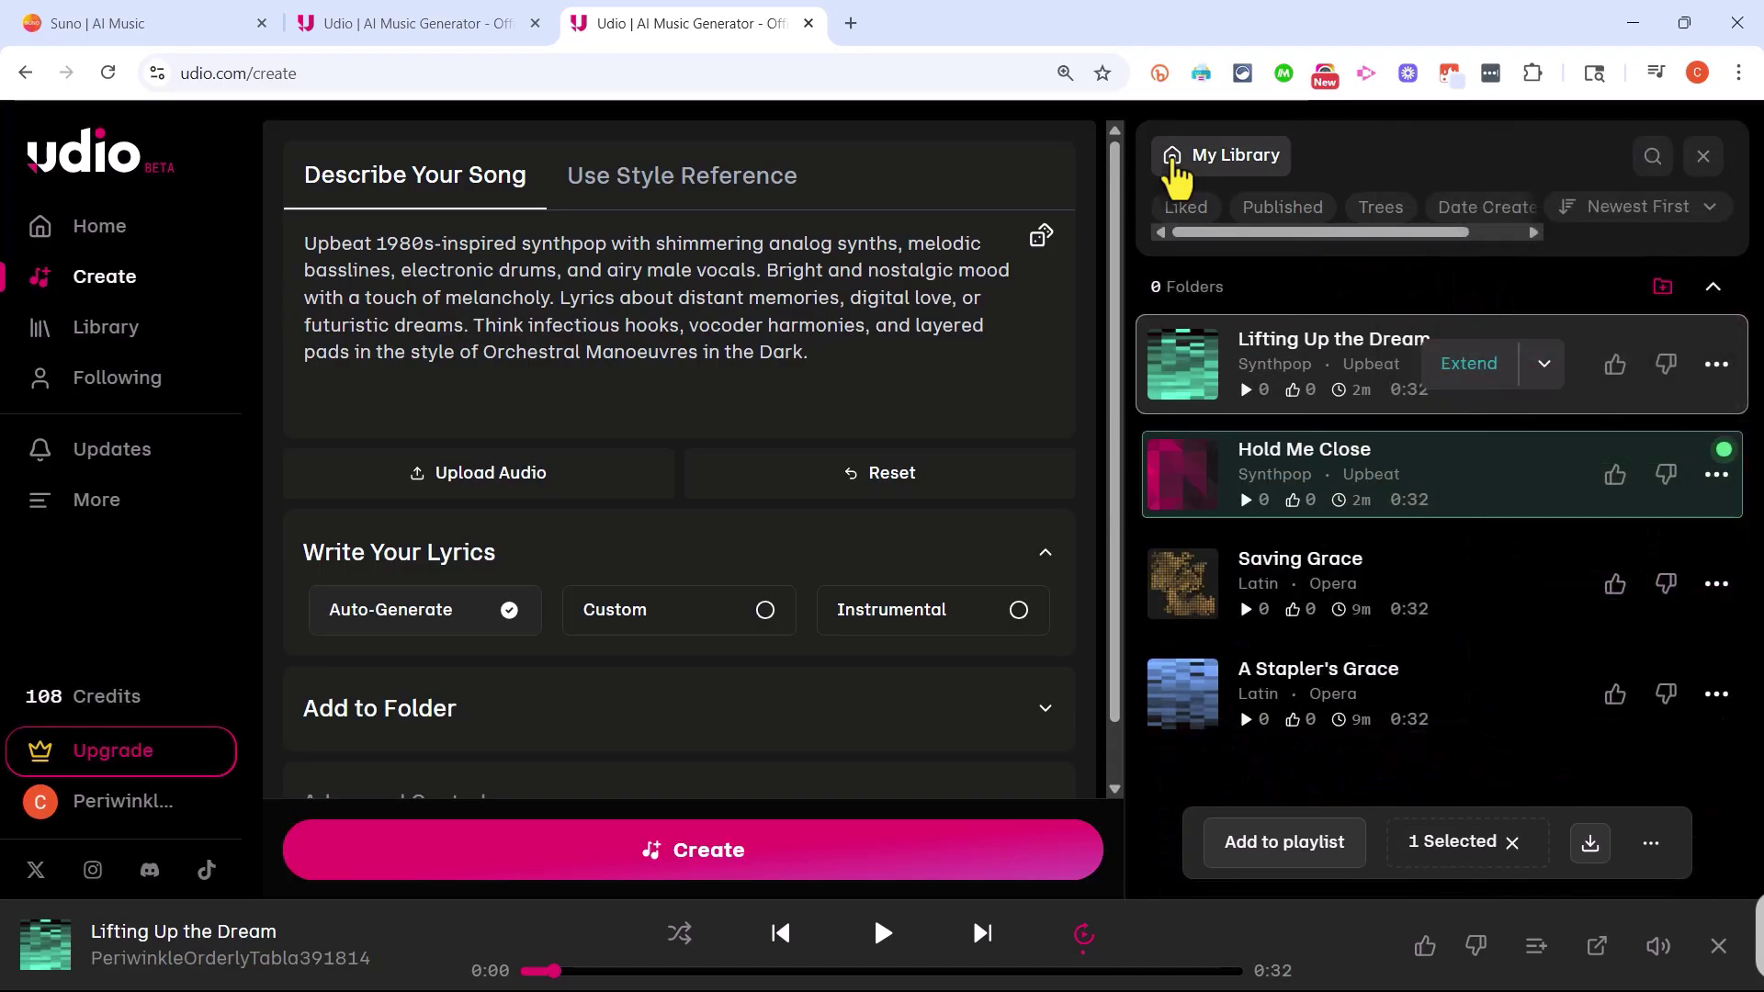
{"action": "left_click", "coordinate": [1273, 452]}
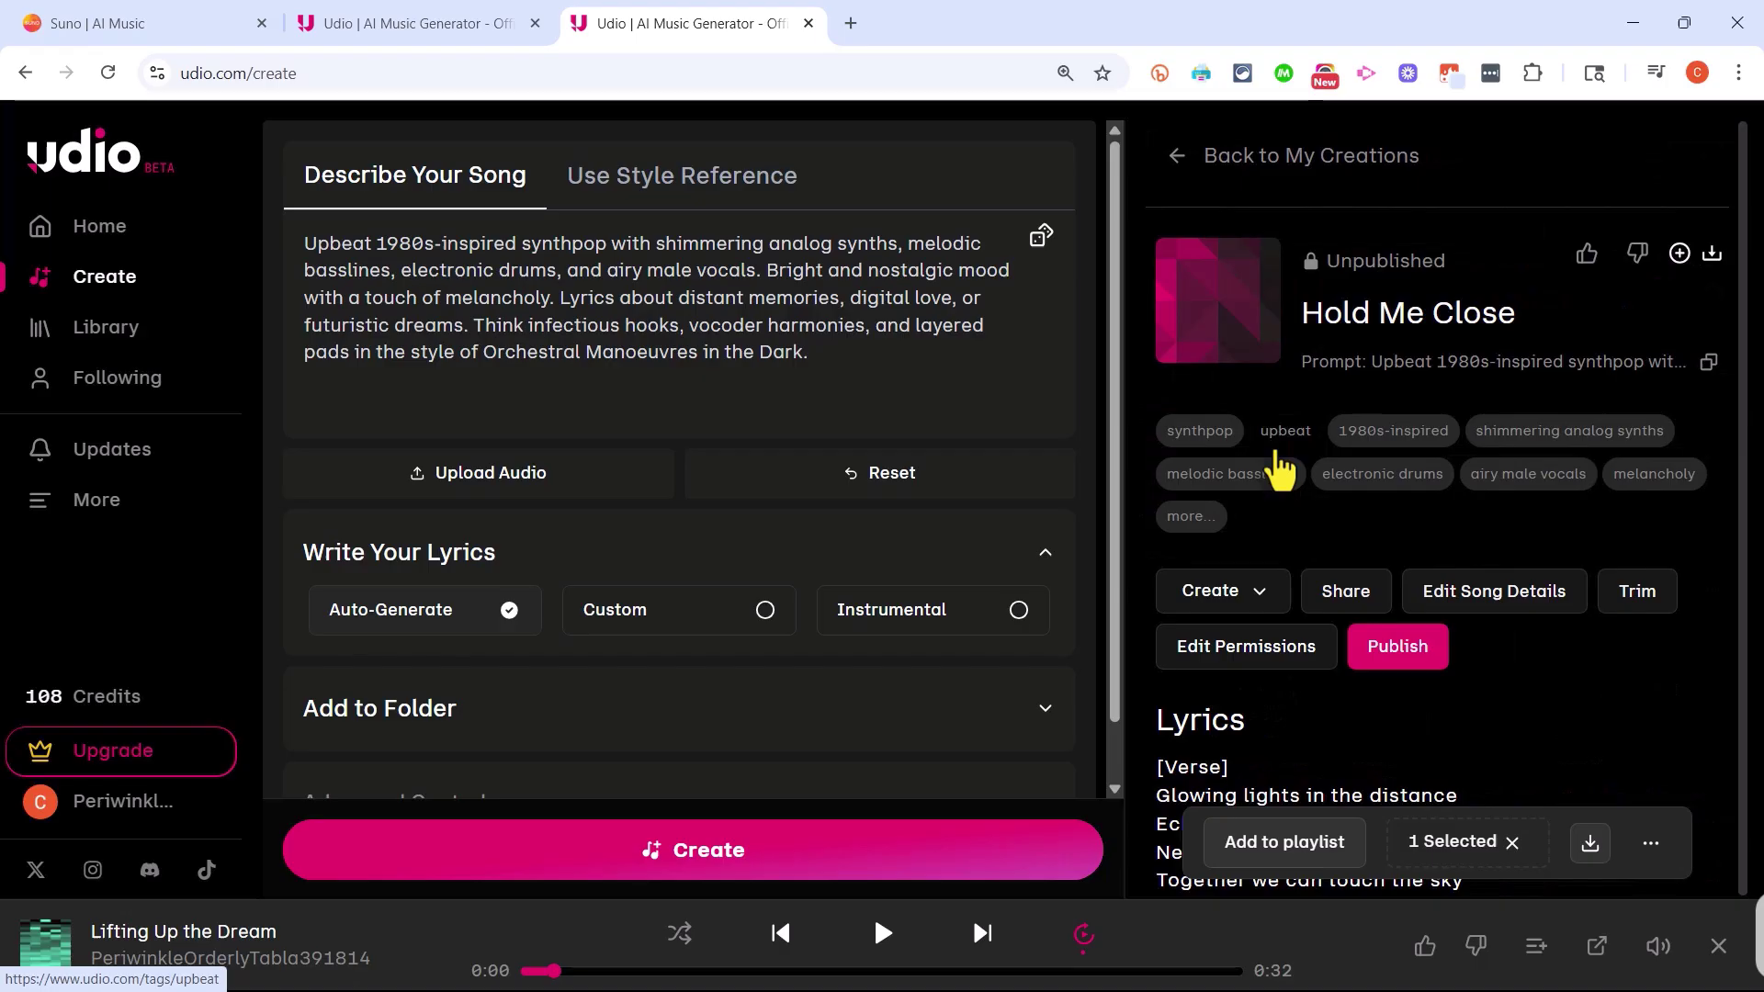
{"action": "left_click", "coordinate": [1222, 312]}
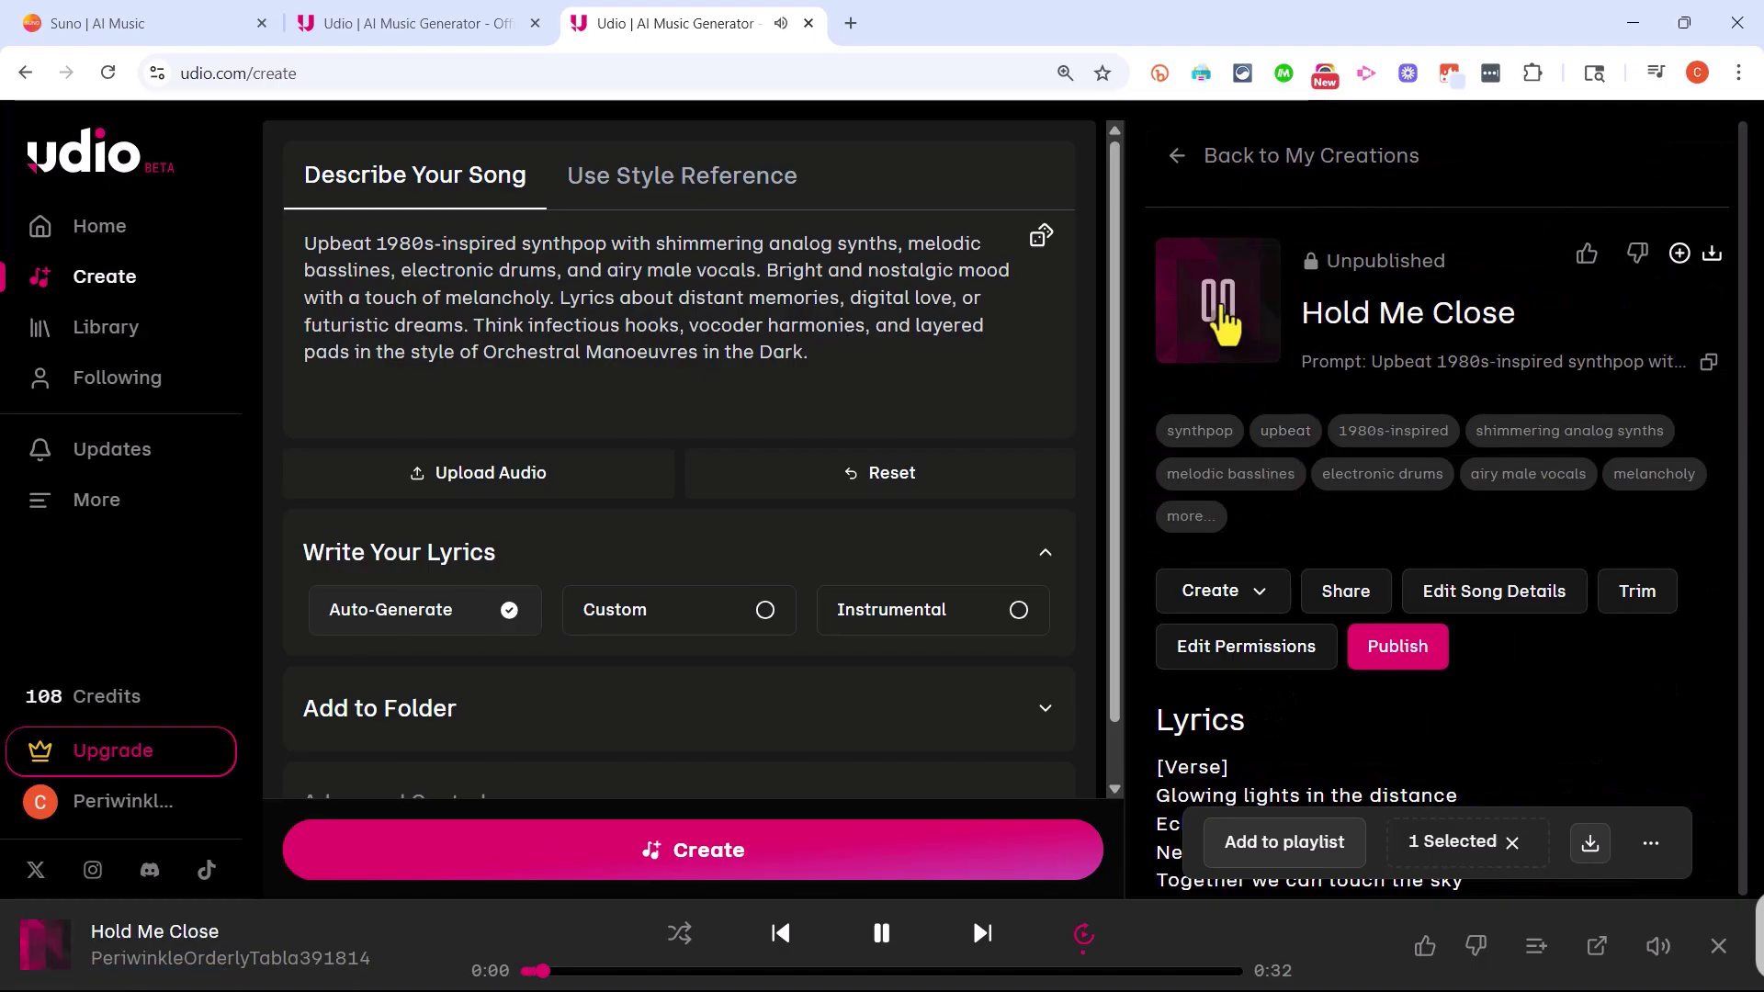
{"action": "scroll", "coordinate": [1553, 620], "scroll_direction": "down", "scroll_amount": 1}
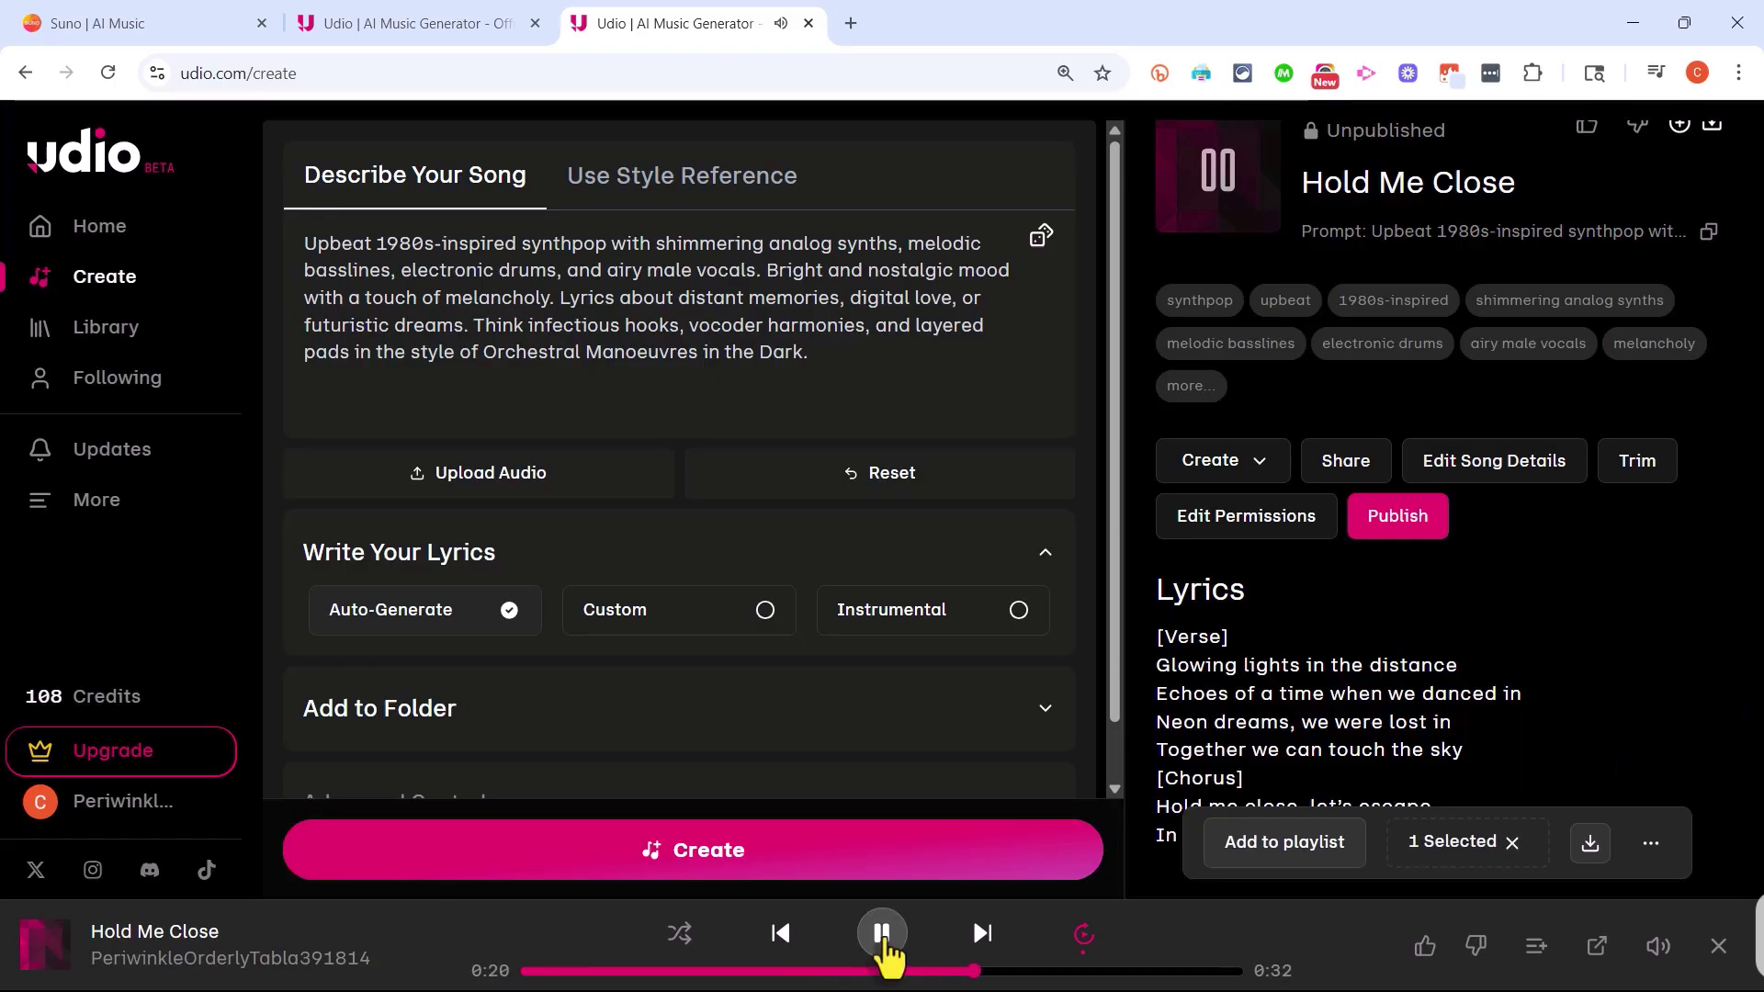
{"action": "left_click", "coordinate": [882, 933]}
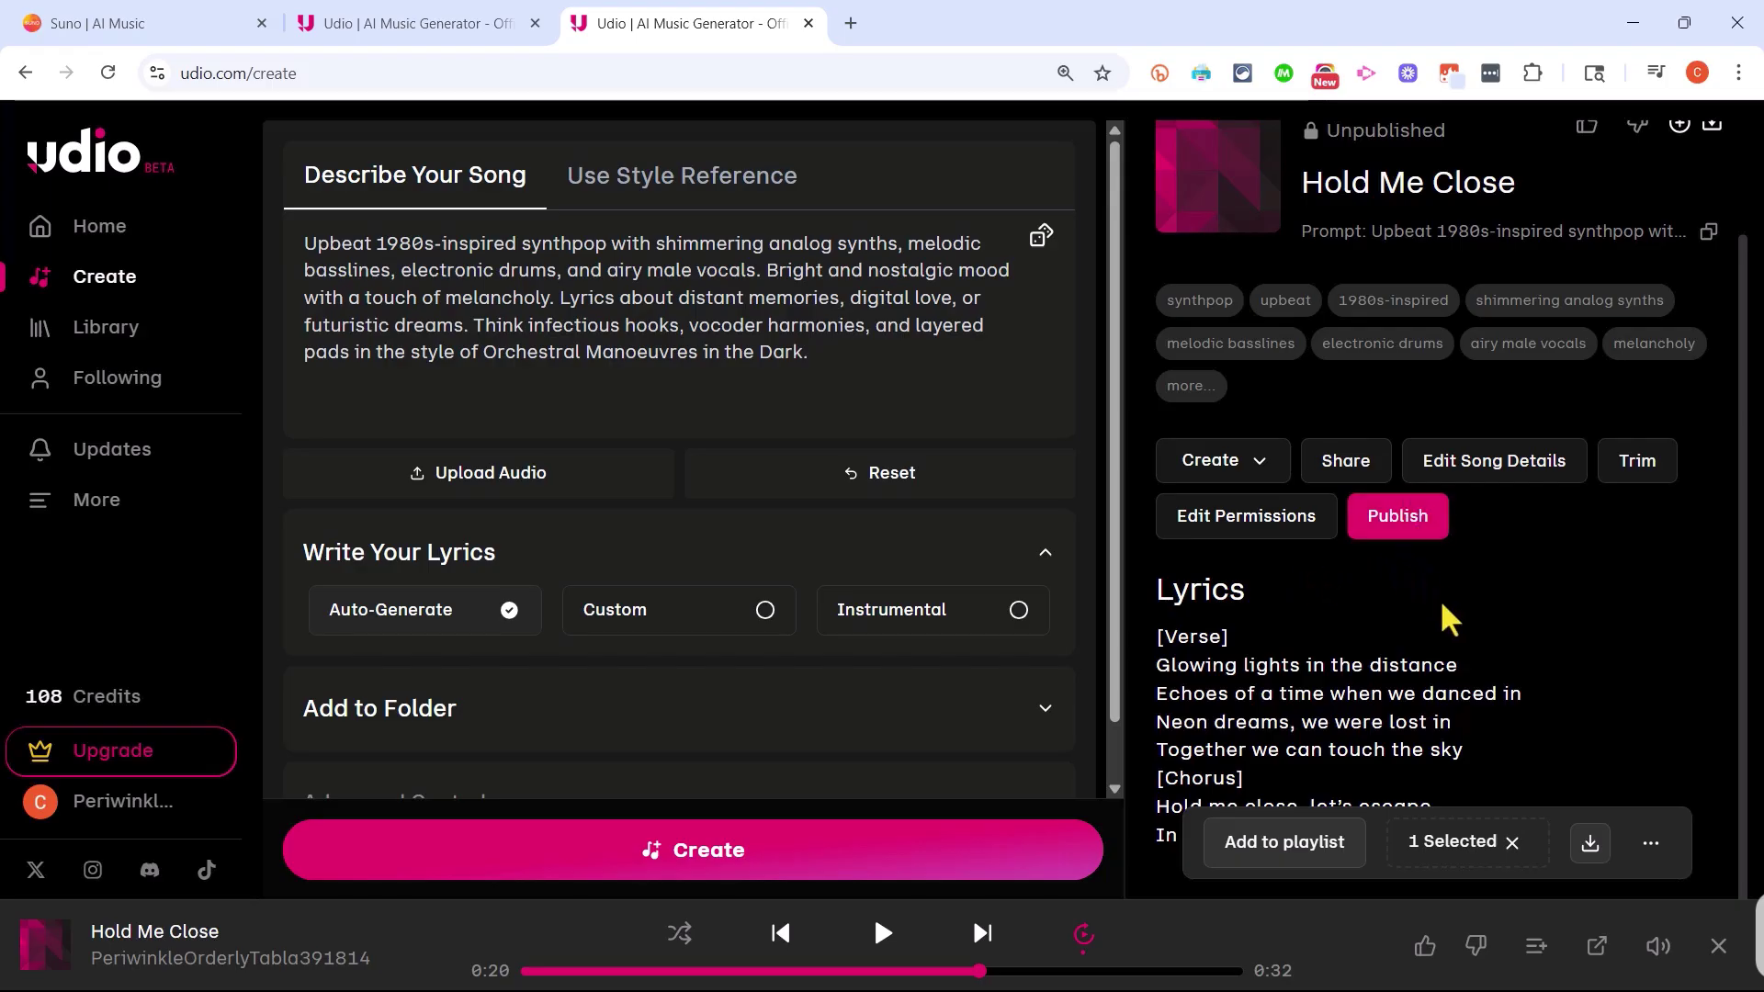
{"action": "scroll", "coordinate": [1492, 671], "scroll_direction": "up", "scroll_amount": 2}
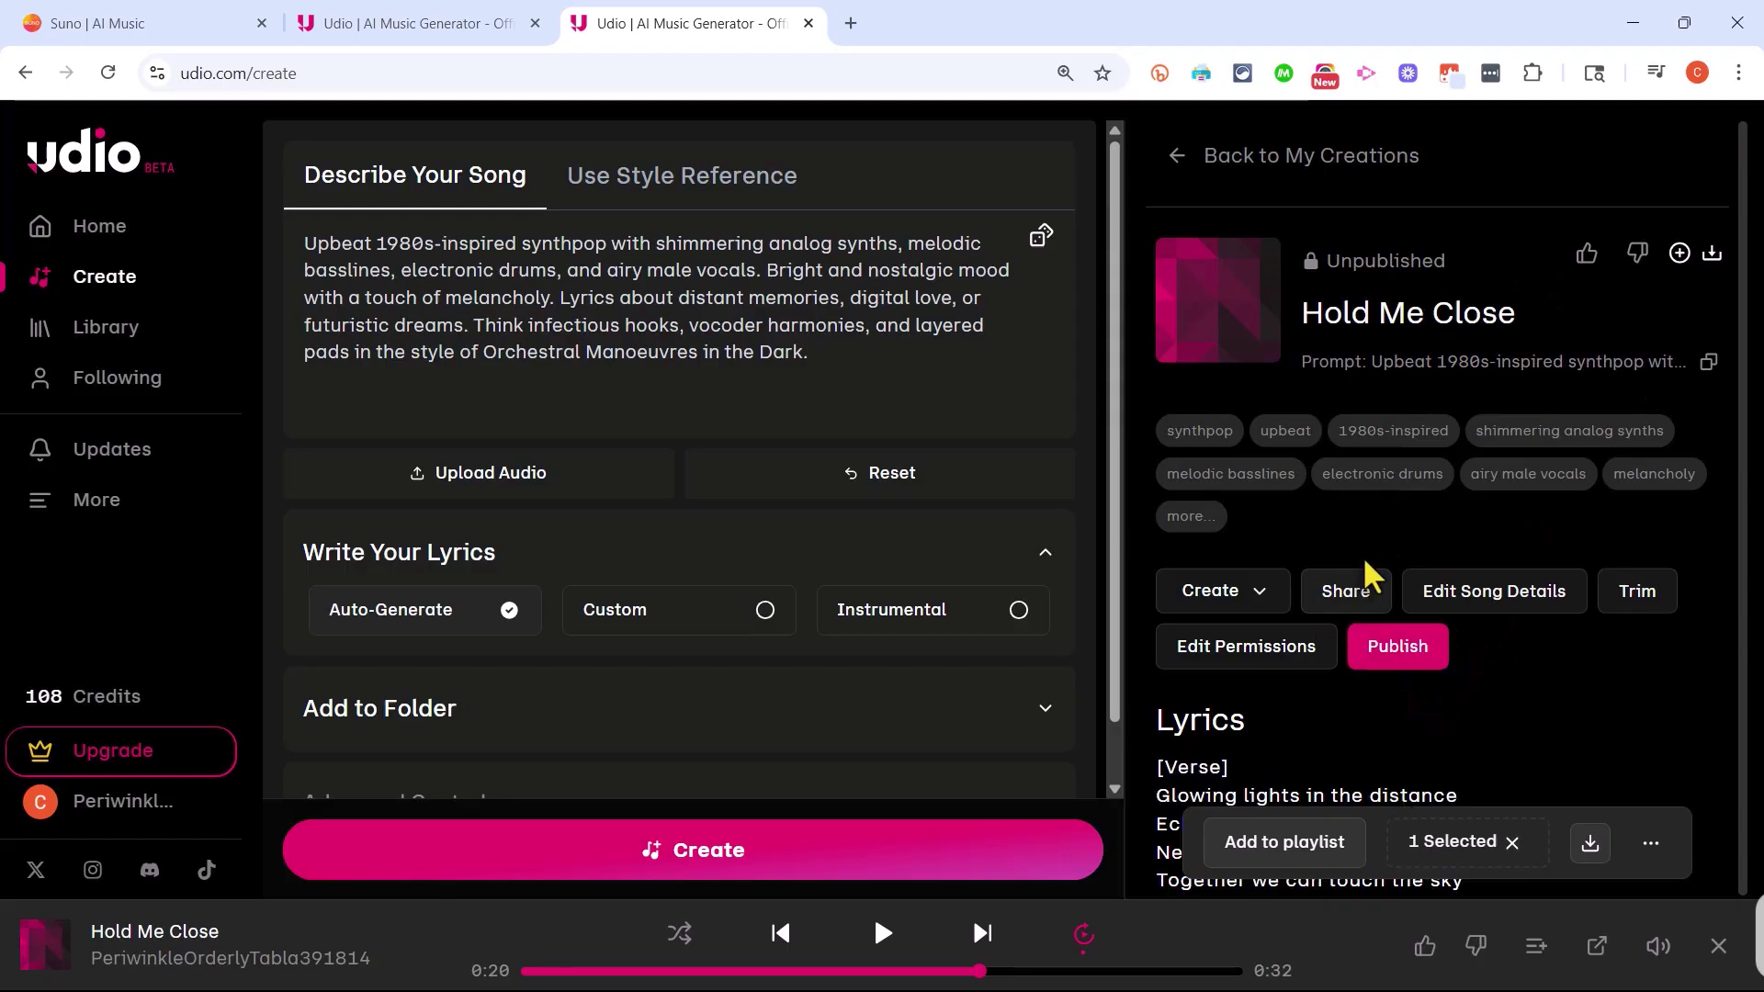
{"action": "scroll", "coordinate": [1359, 564], "scroll_direction": "down", "scroll_amount": 1}
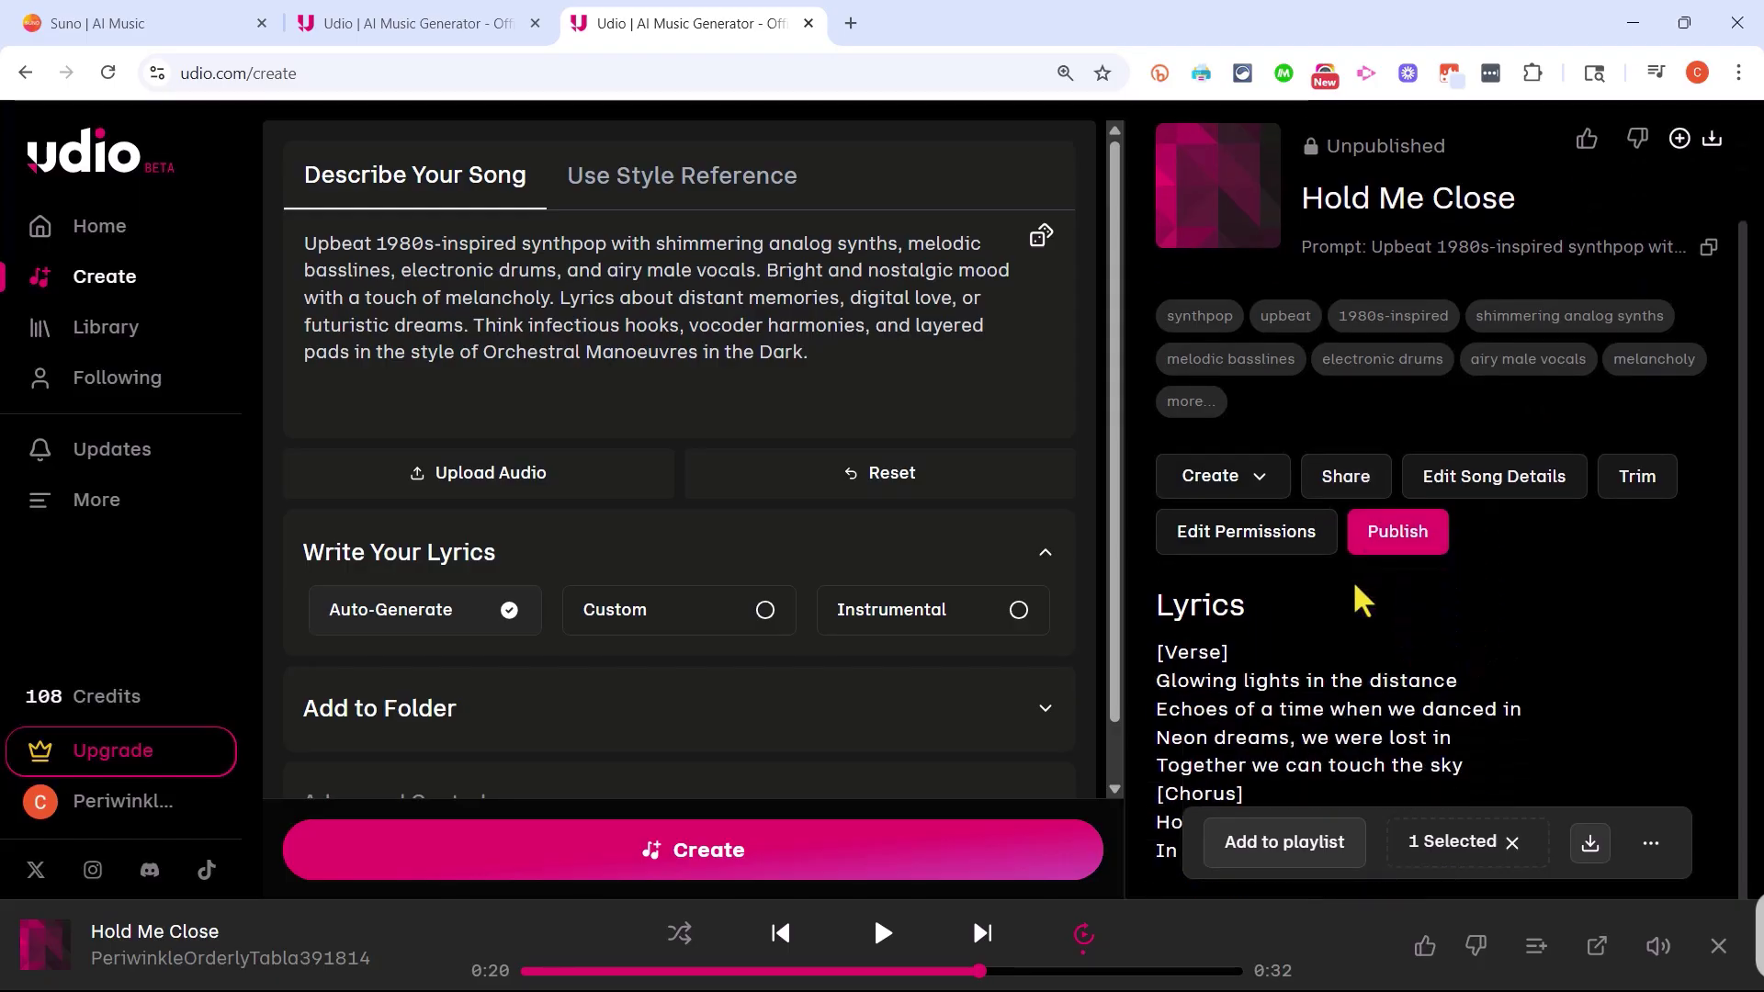
Extend 'Hold Me Close' with Add Section (After) and Auto-Generate lyrics.
{"action": "left_click", "coordinate": [1261, 487]}
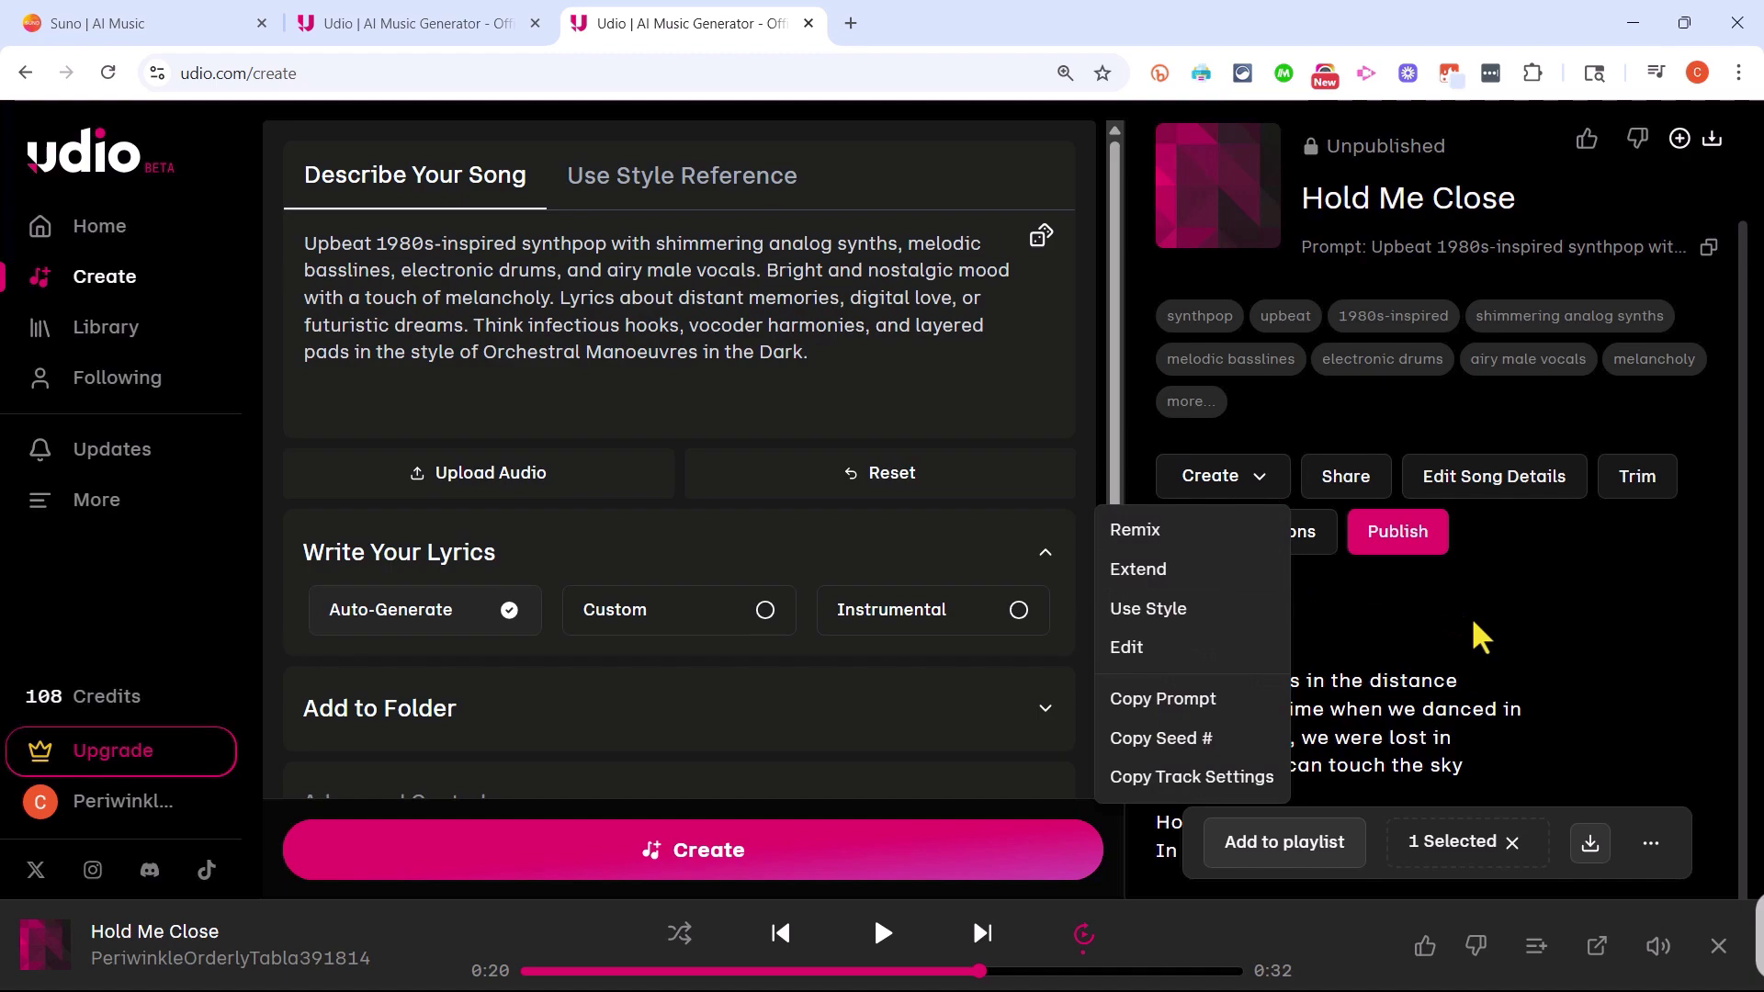
{"action": "left_click", "coordinate": [1387, 675]}
{"action": "scroll", "coordinate": [1401, 716], "scroll_direction": "down", "scroll_amount": 1}
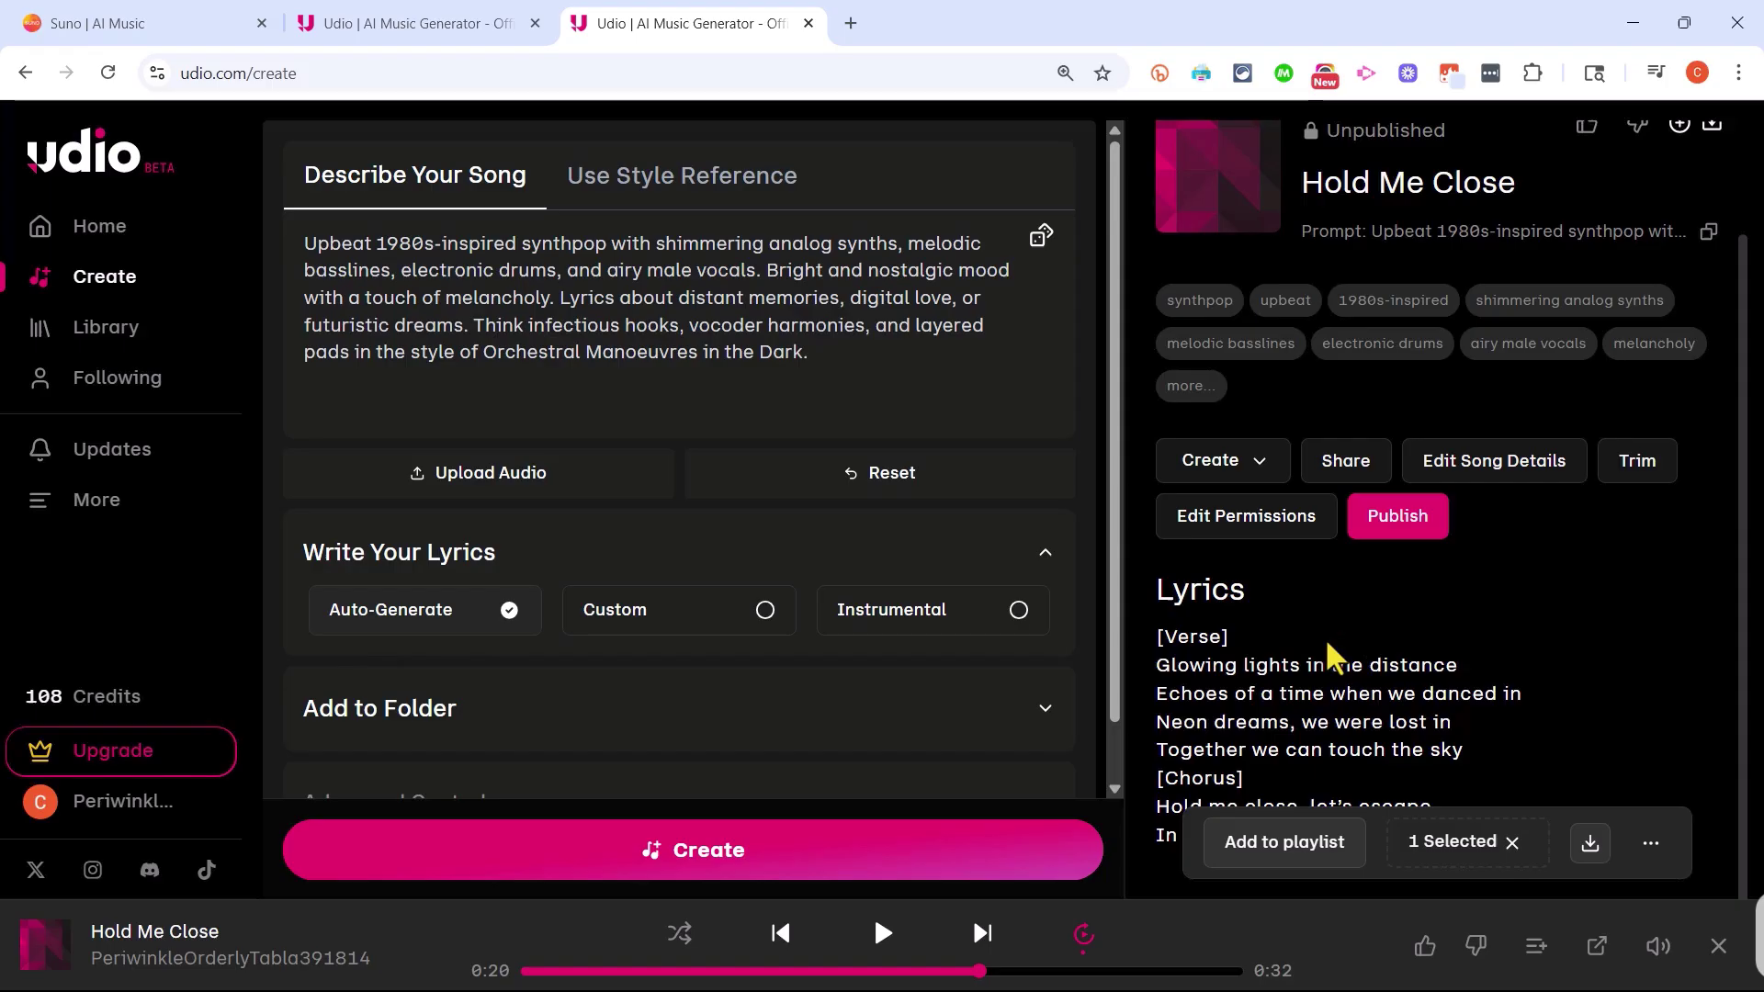
{"action": "left_click", "coordinate": [1255, 464]}
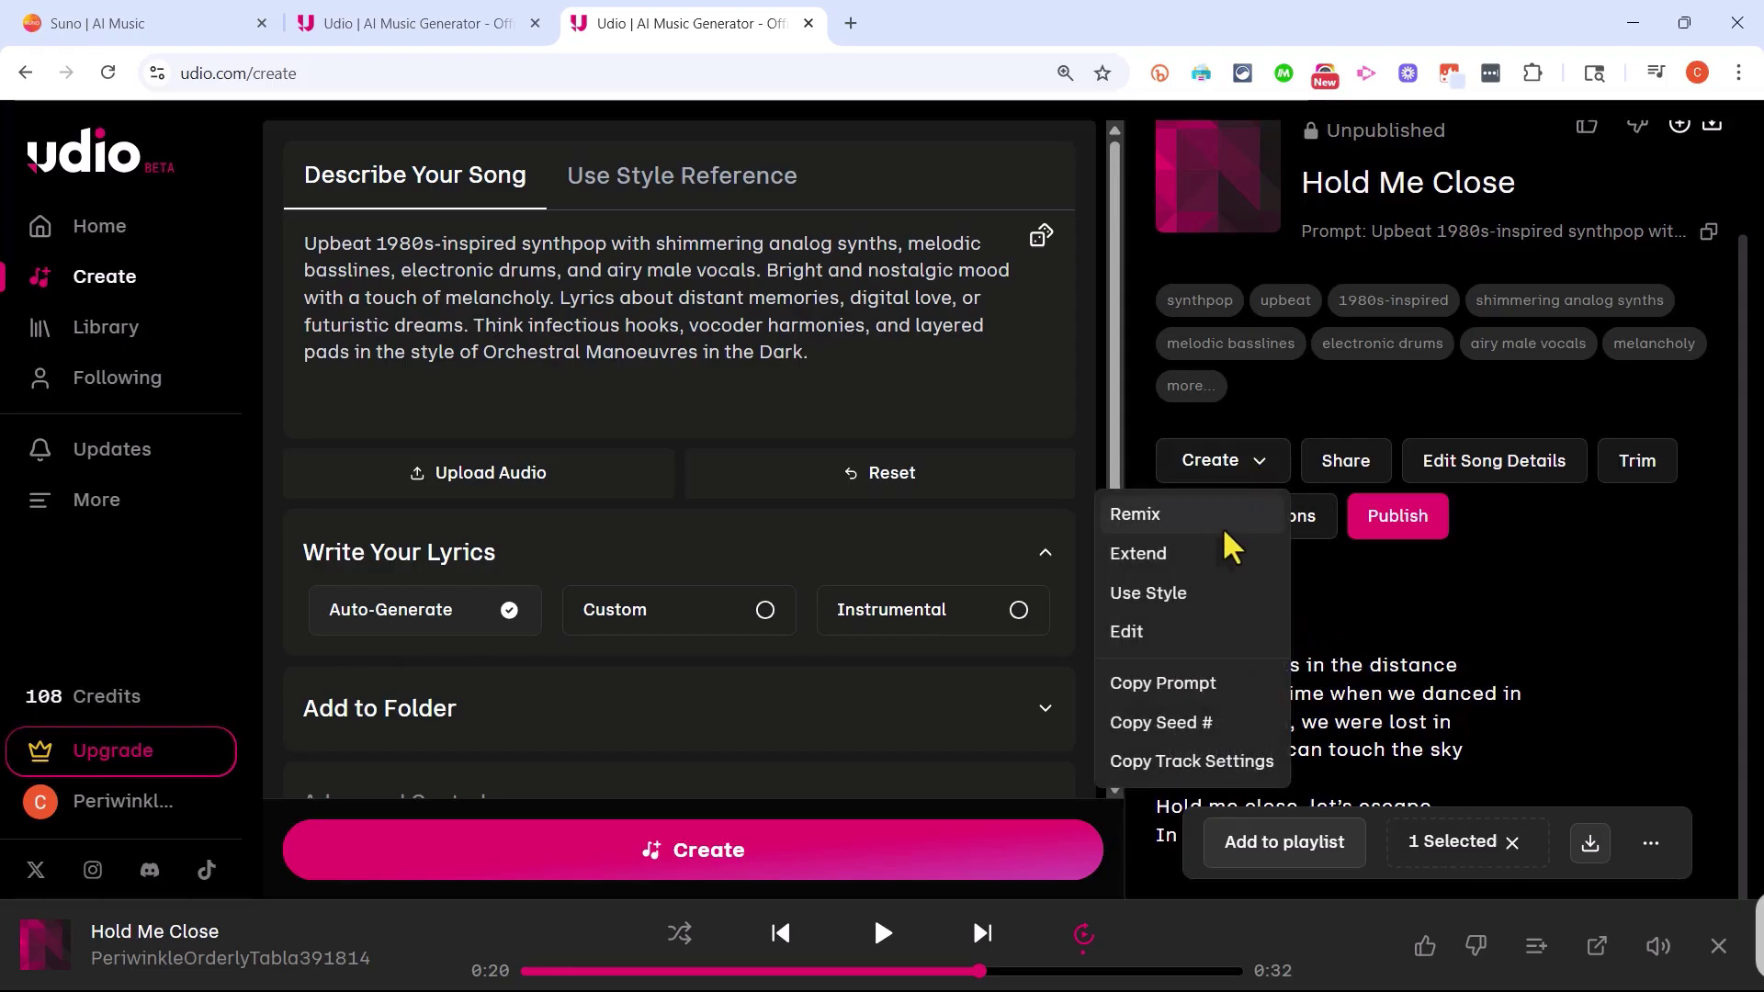
{"action": "left_click", "coordinate": [1148, 554]}
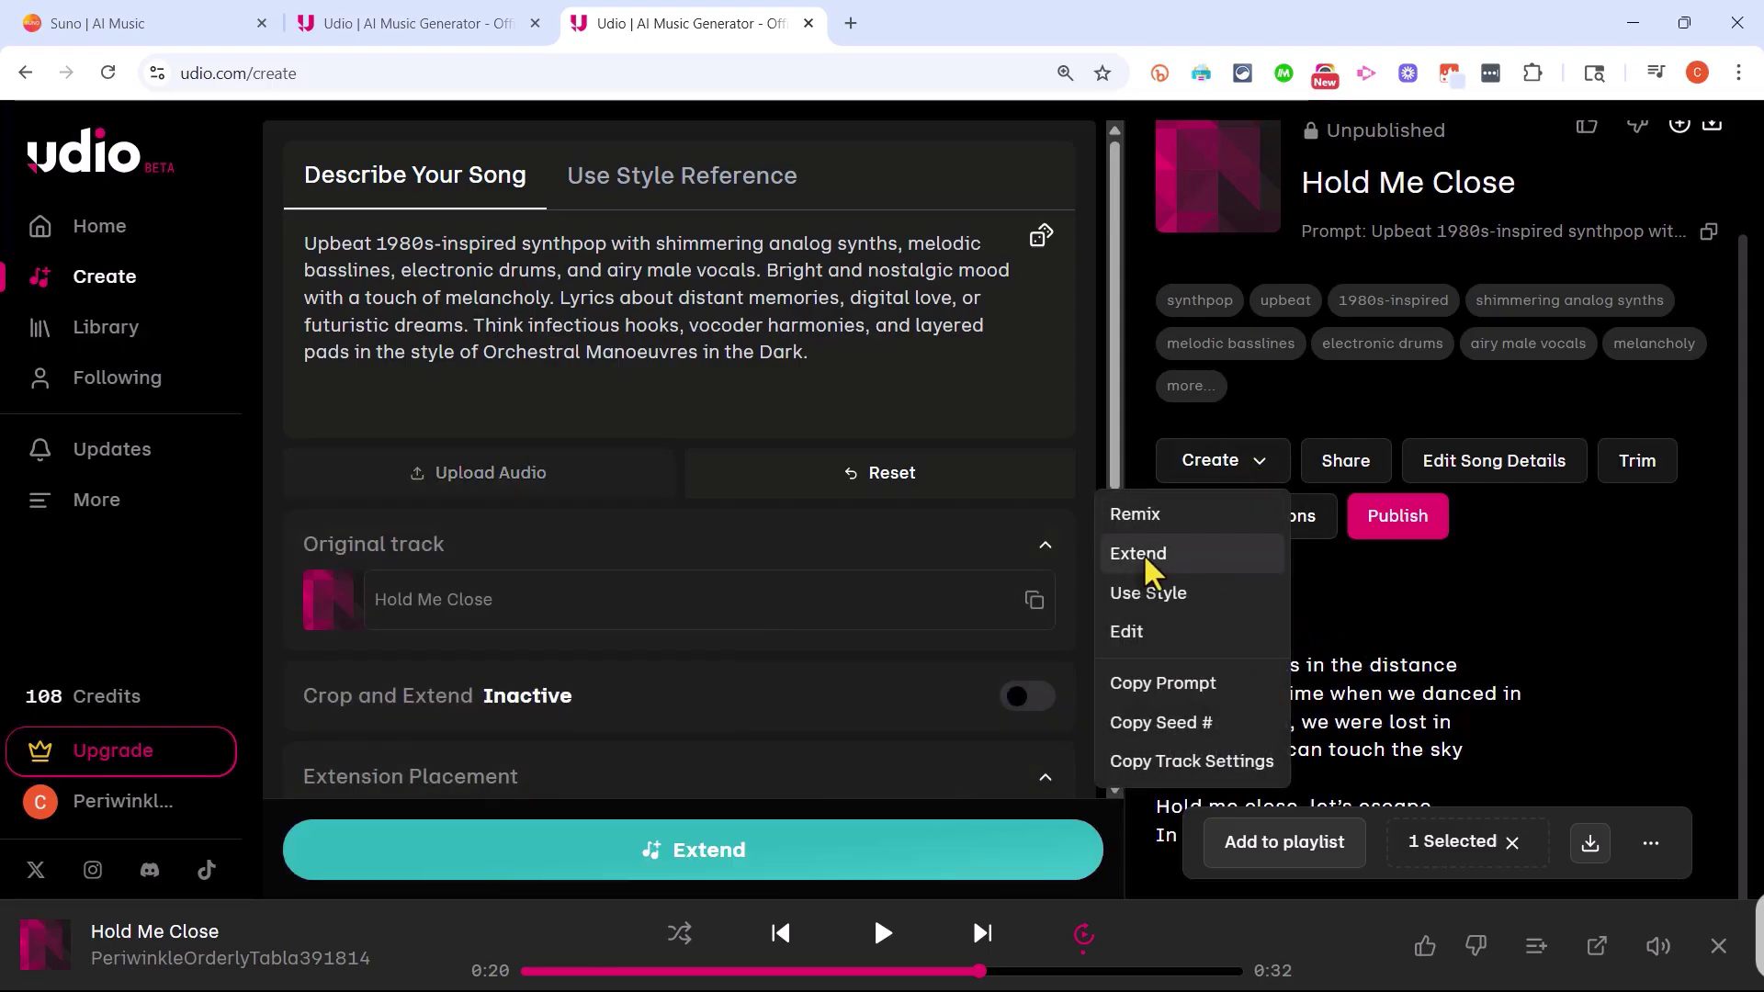
{"action": "left_click", "coordinate": [823, 852]}
{"action": "scroll", "coordinate": [803, 625], "scroll_direction": "down", "scroll_amount": 2}
{"action": "scroll", "coordinate": [799, 633], "scroll_direction": "down", "scroll_amount": 3}
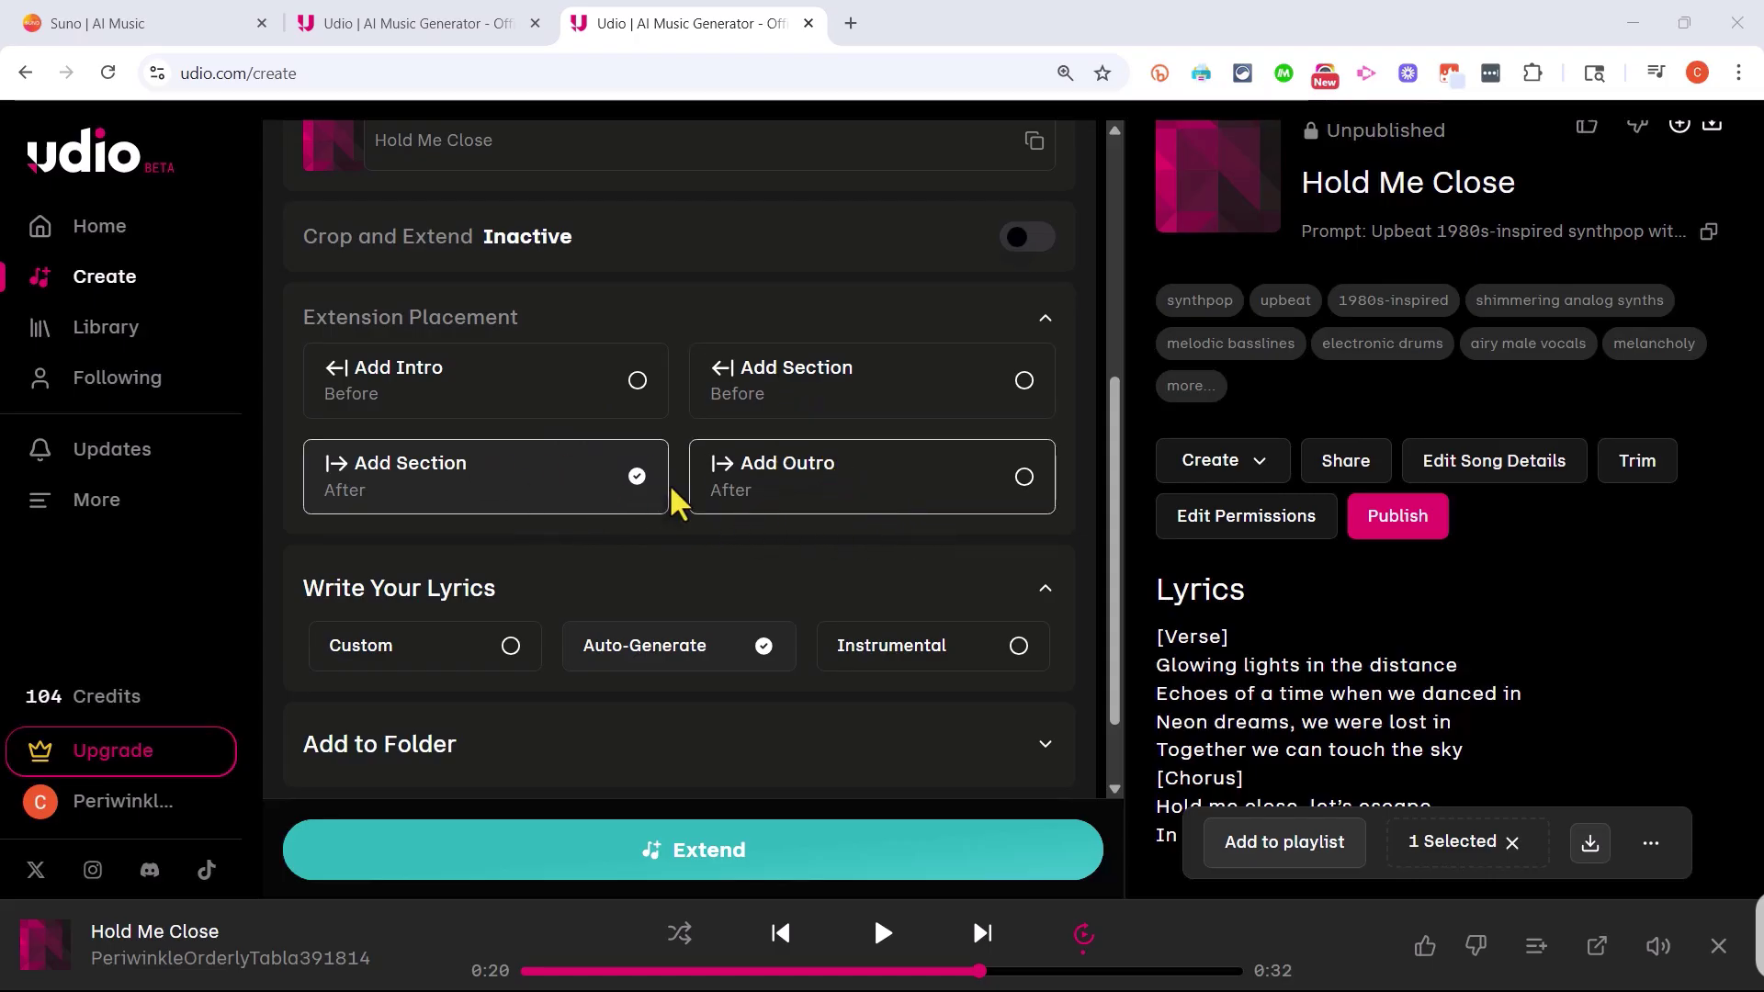
{"action": "scroll", "coordinate": [734, 716], "scroll_direction": "down", "scroll_amount": 1}
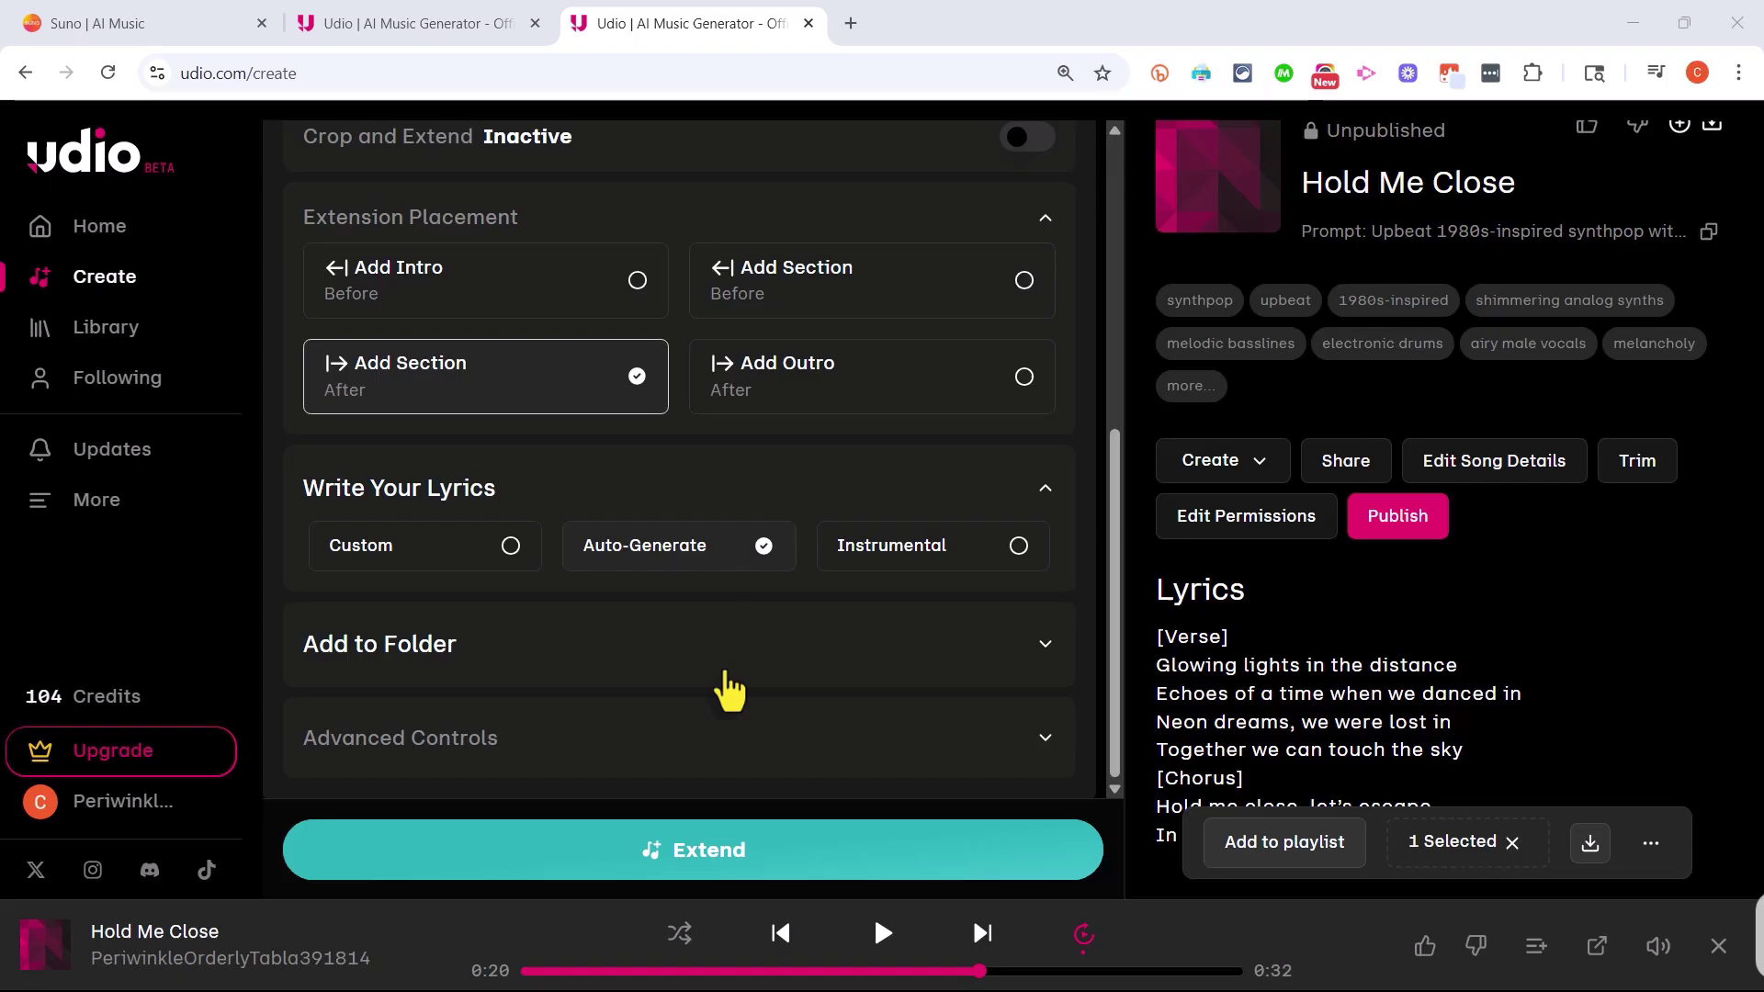
{"action": "left_click", "coordinate": [774, 861]}
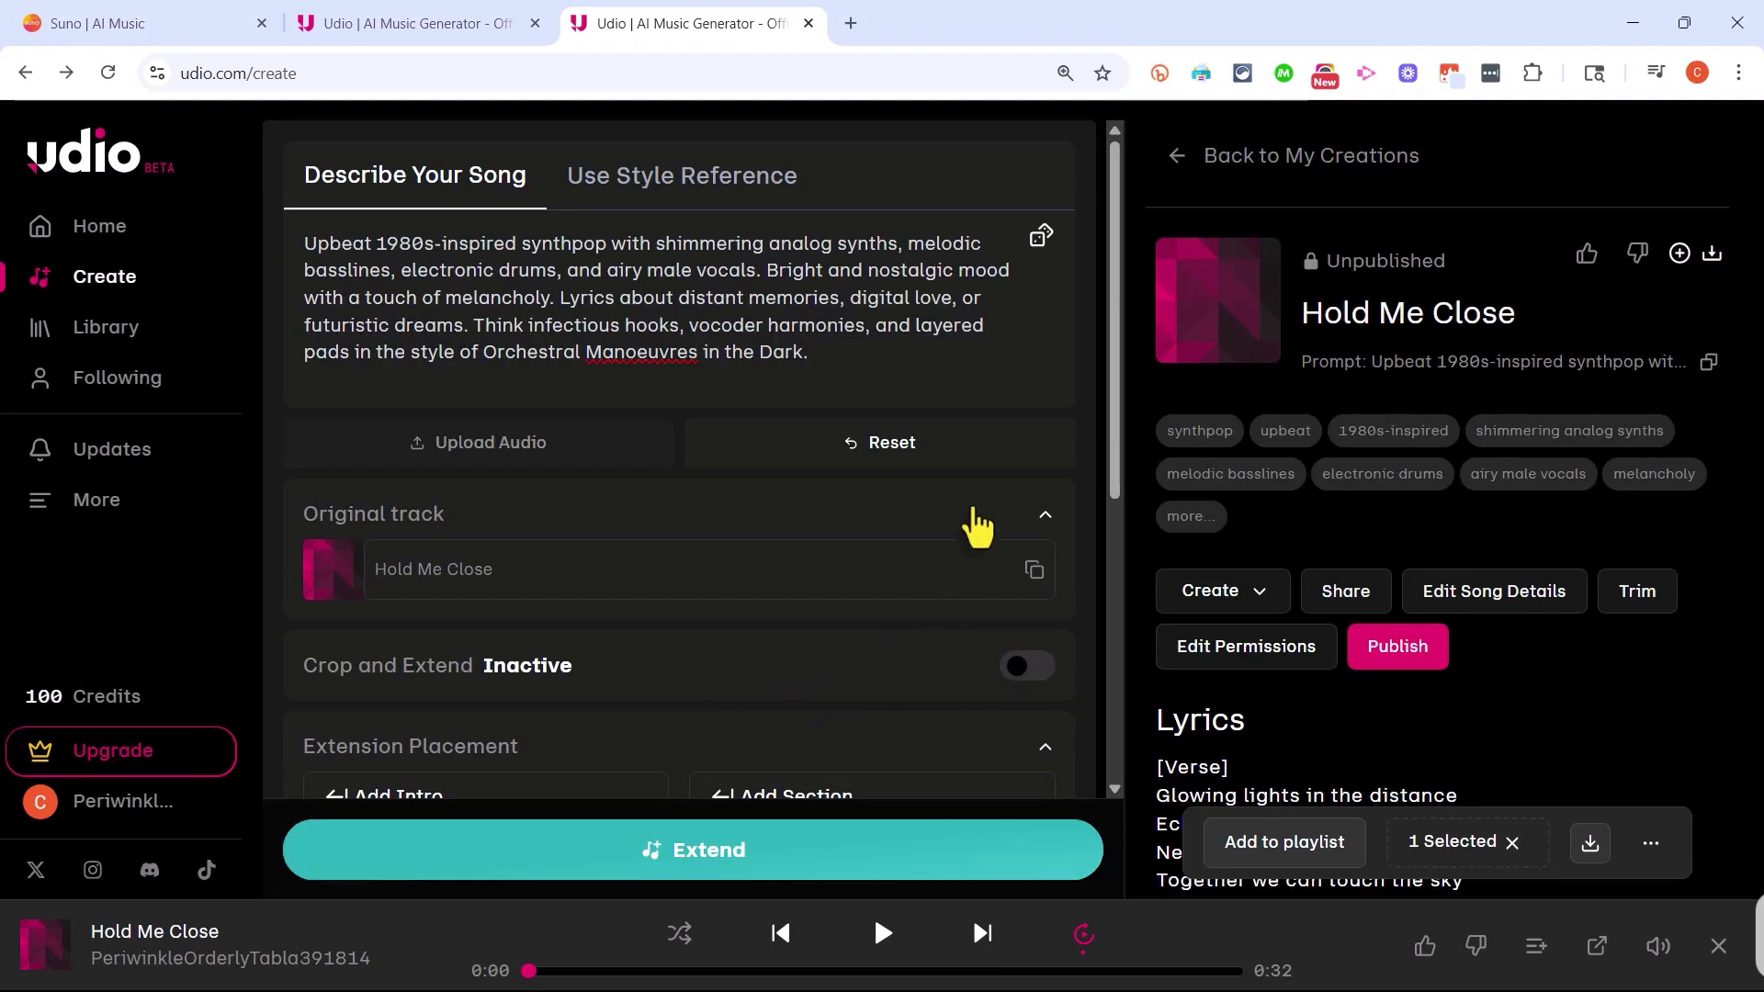
Open the 1:05 'Hold Me Close ext v1' from My Library and play it, pausing at 0:41.
{"action": "left_click", "coordinate": [1179, 161]}
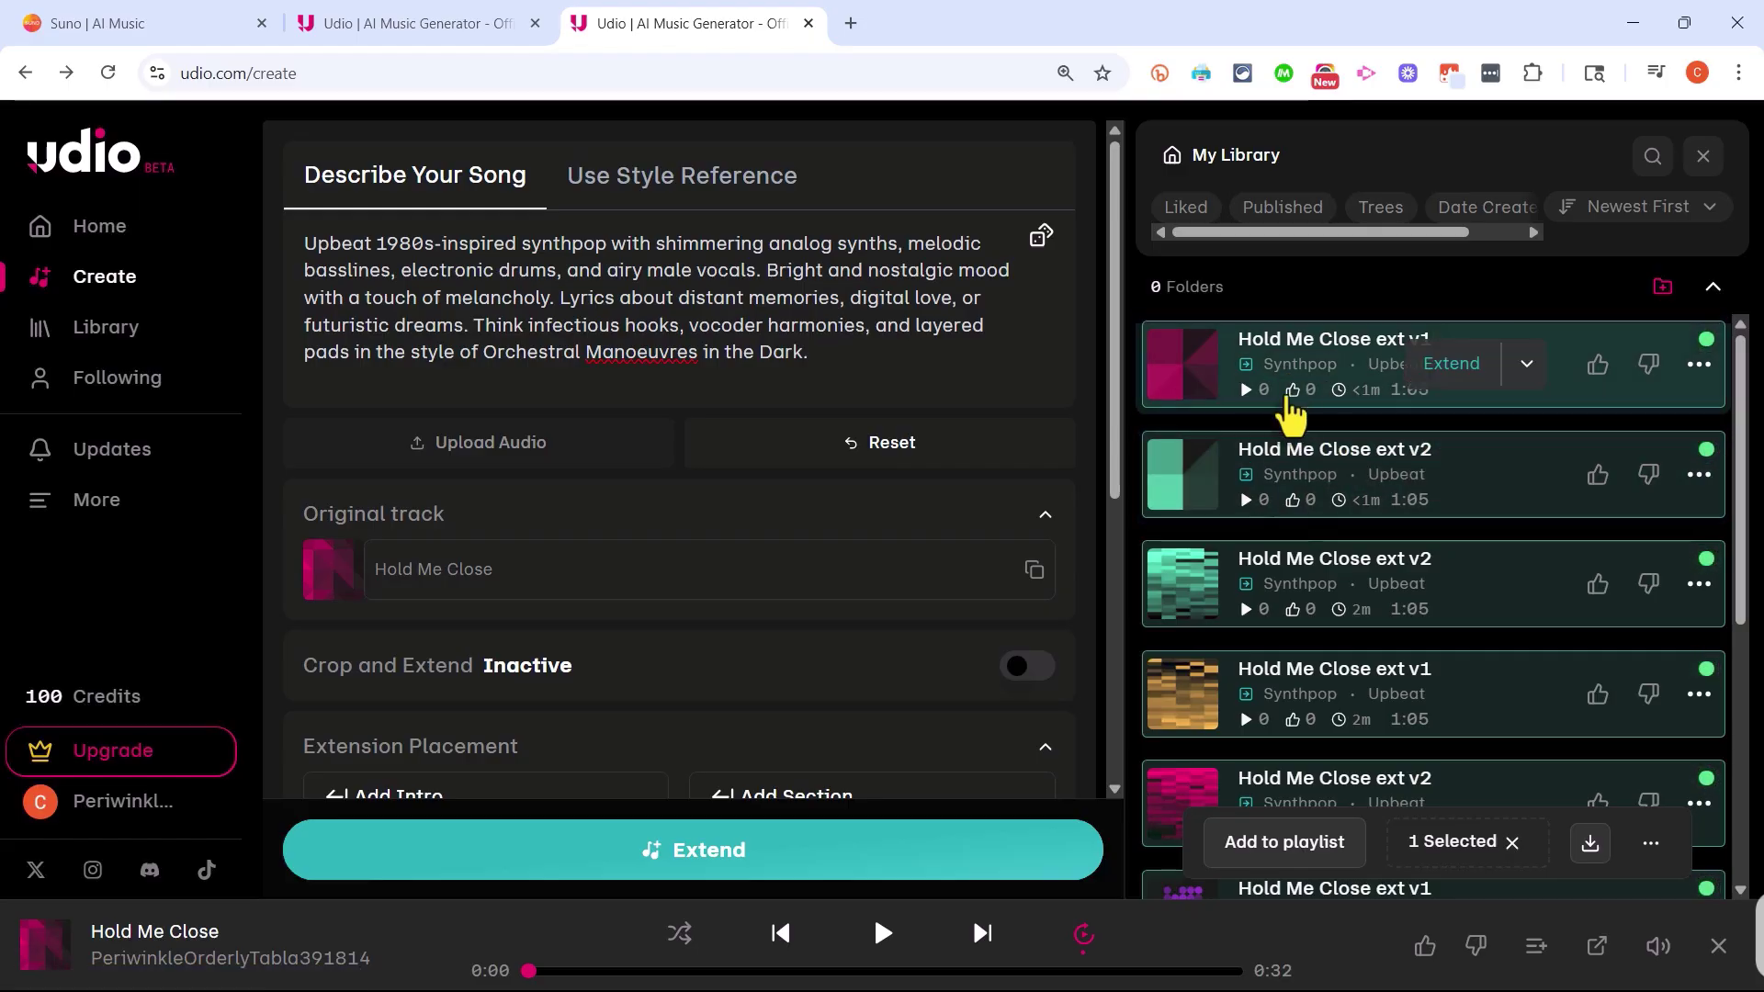
{"action": "left_click", "coordinate": [1281, 342]}
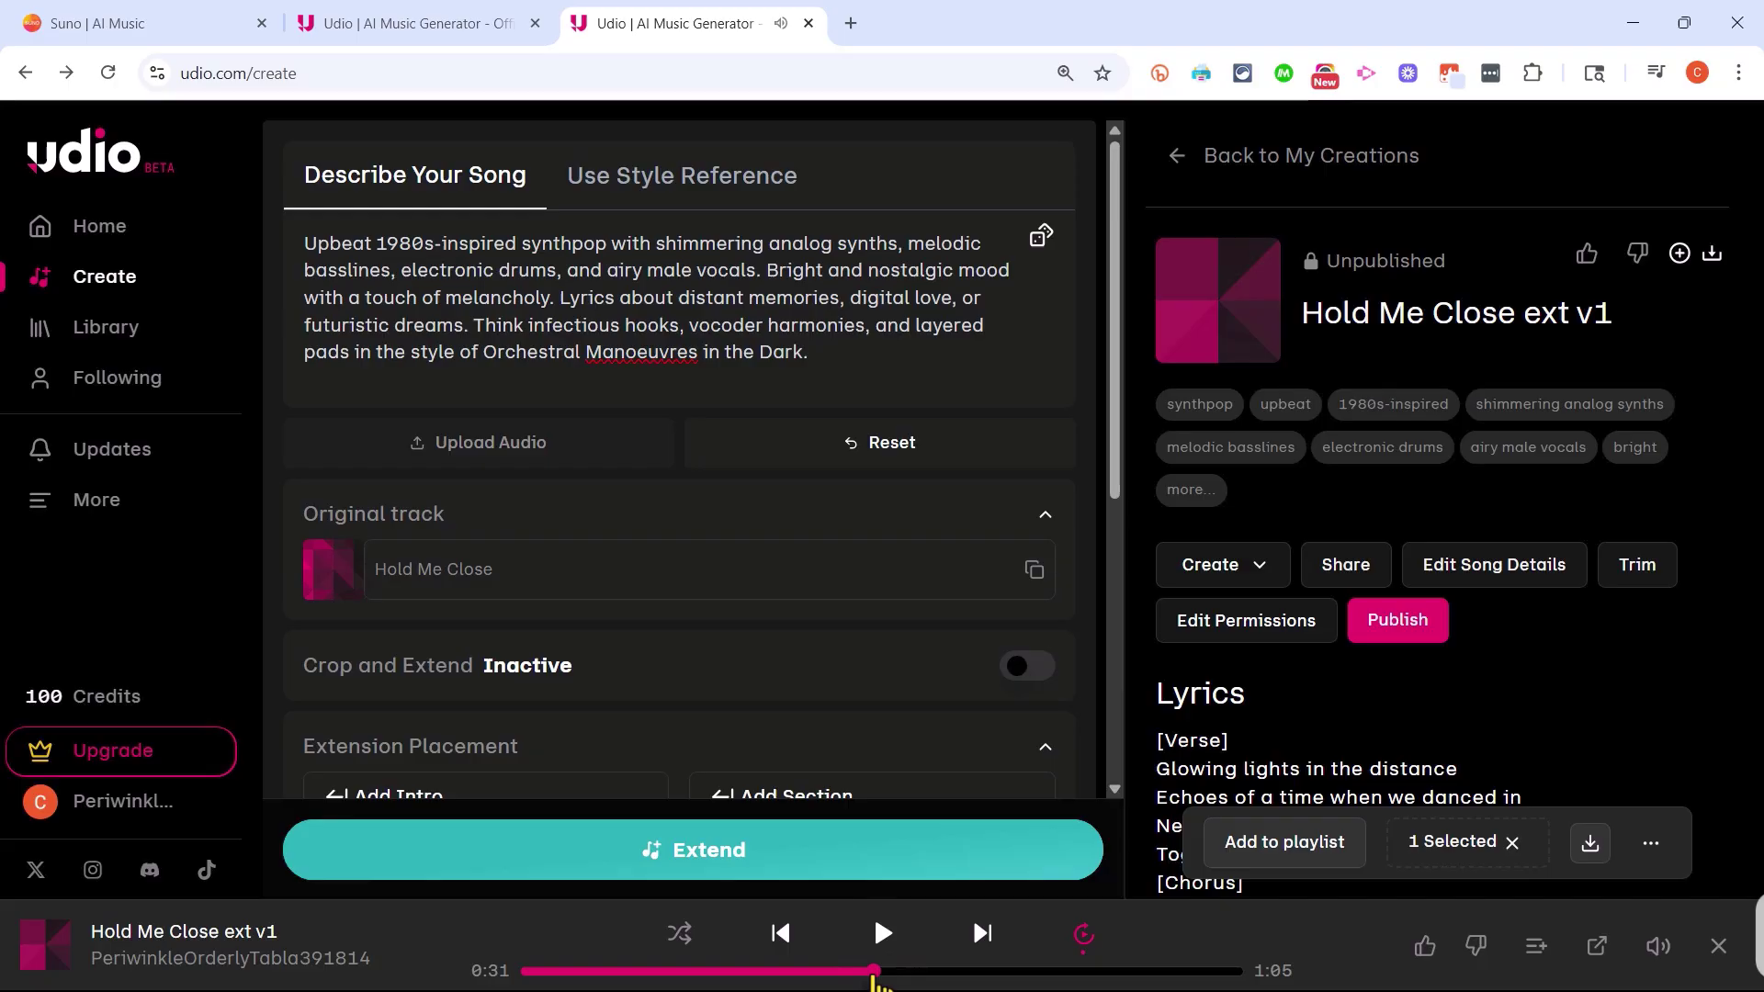
{"action": "left_click", "coordinate": [881, 934]}
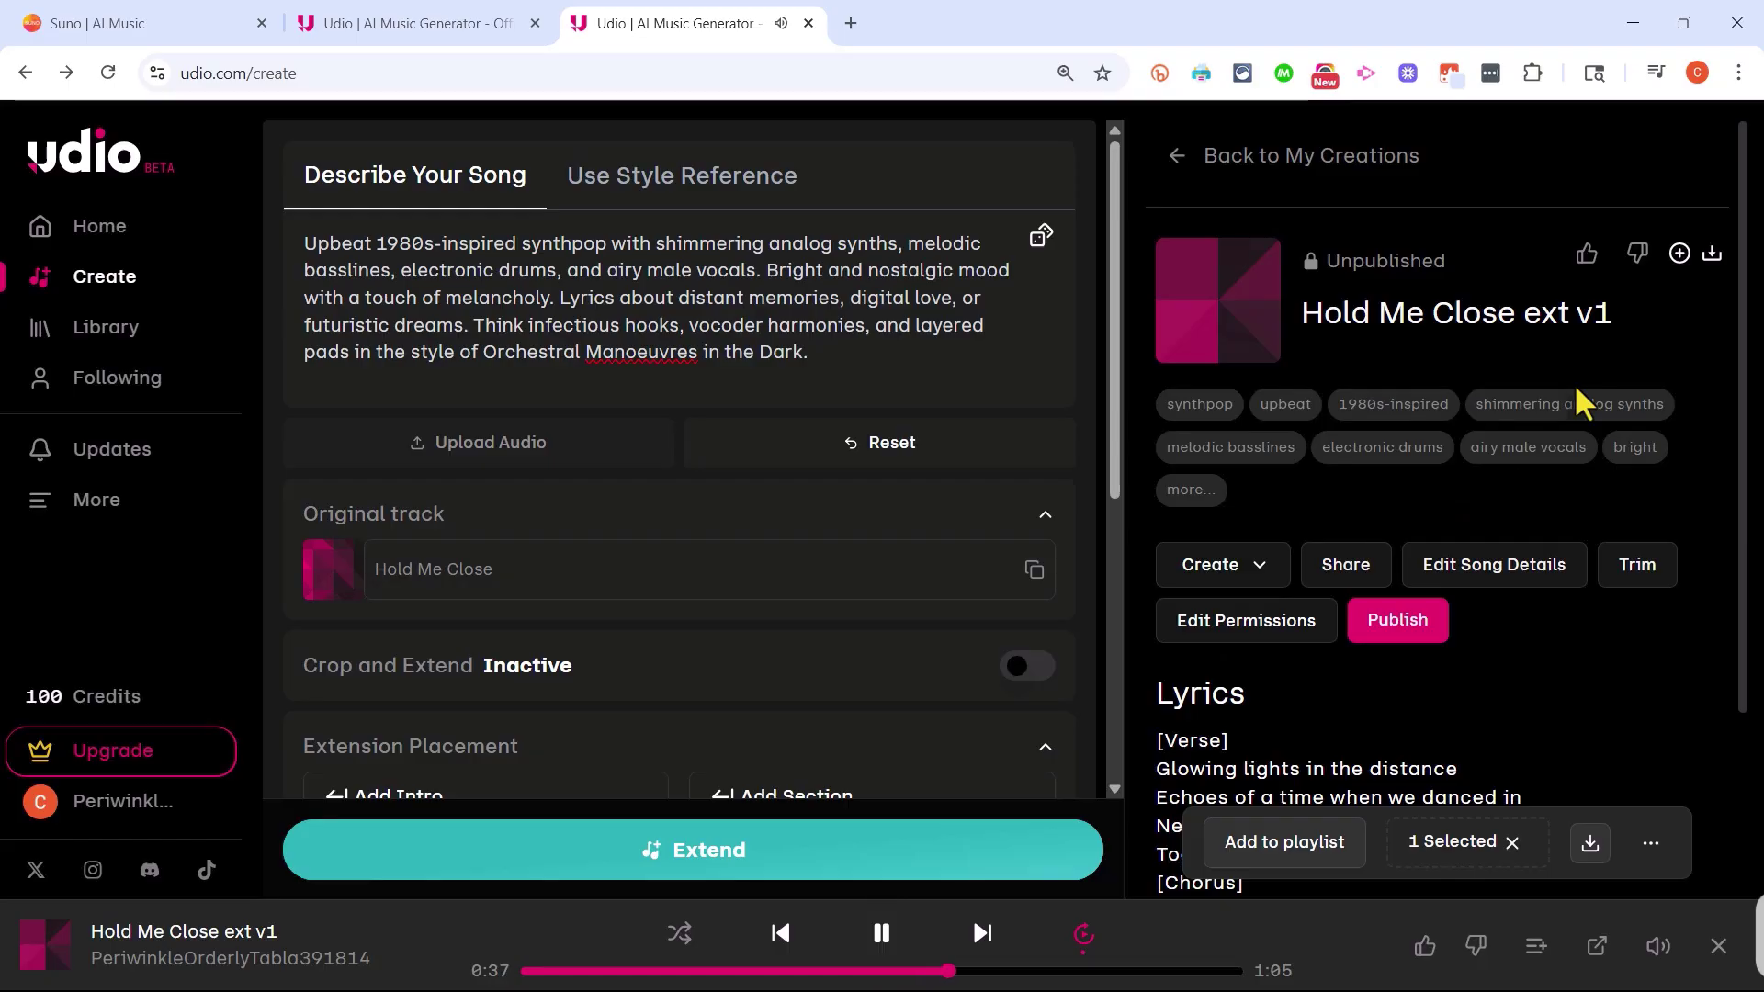
{"action": "scroll", "coordinate": [1568, 744], "scroll_direction": "down", "scroll_amount": 5}
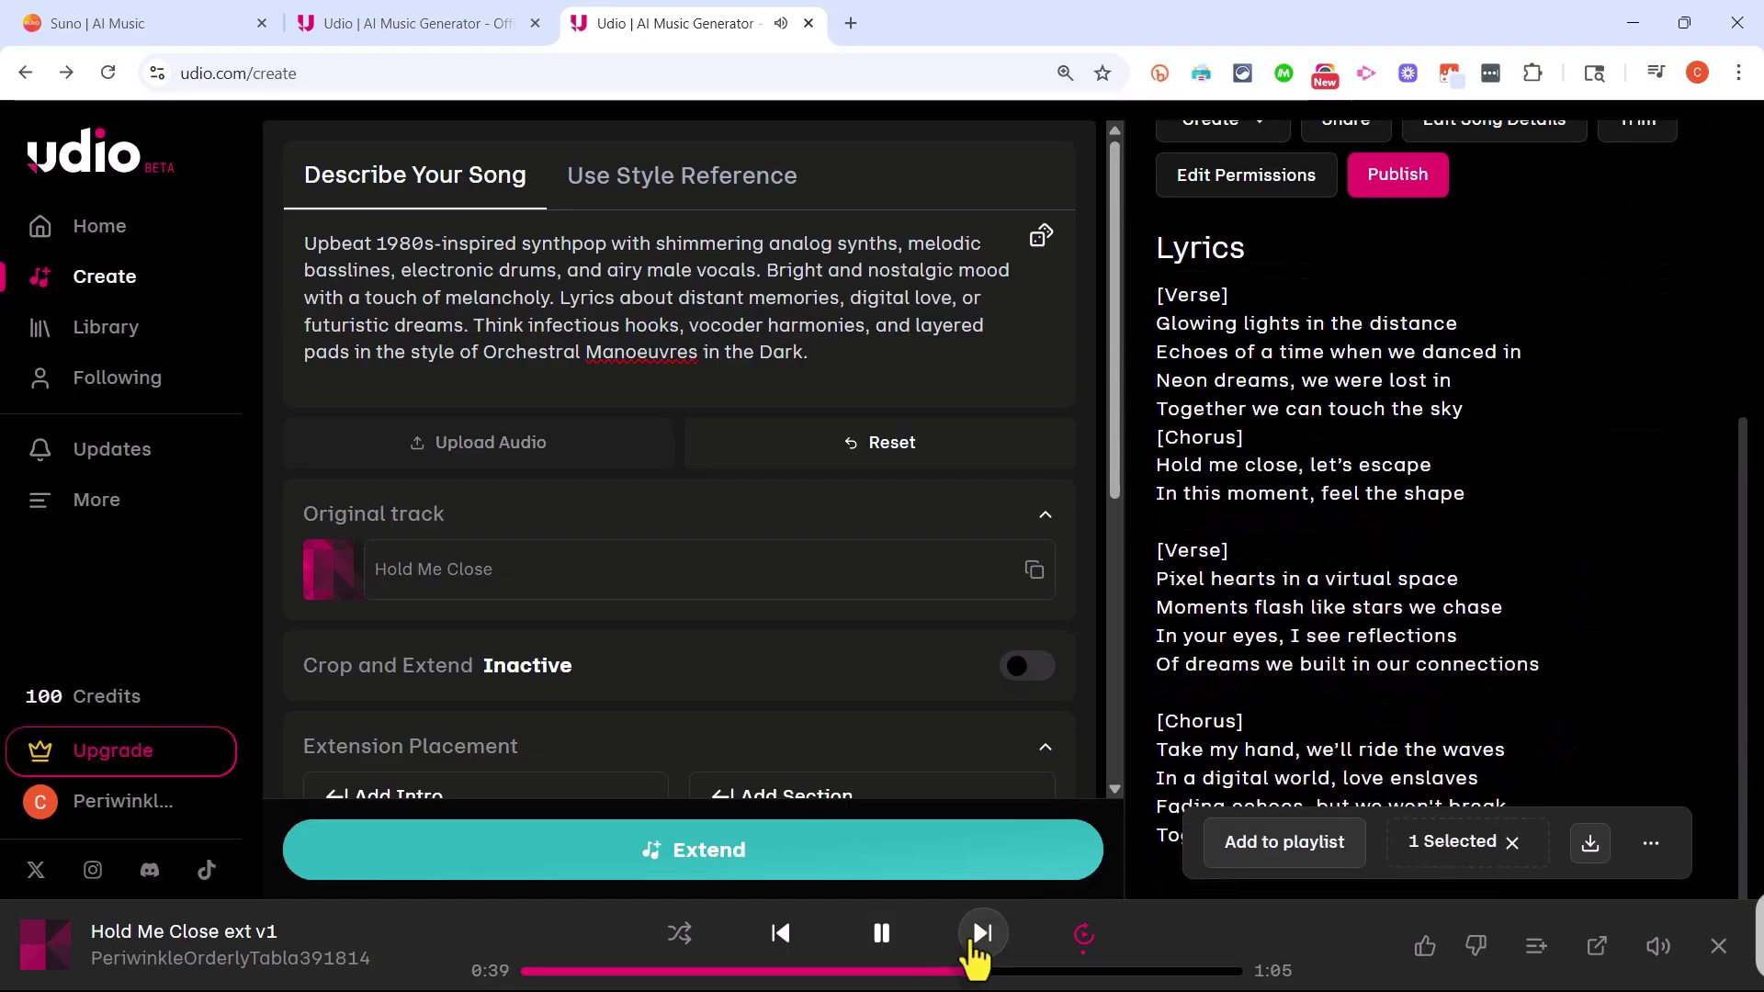
{"action": "left_click", "coordinate": [882, 933]}
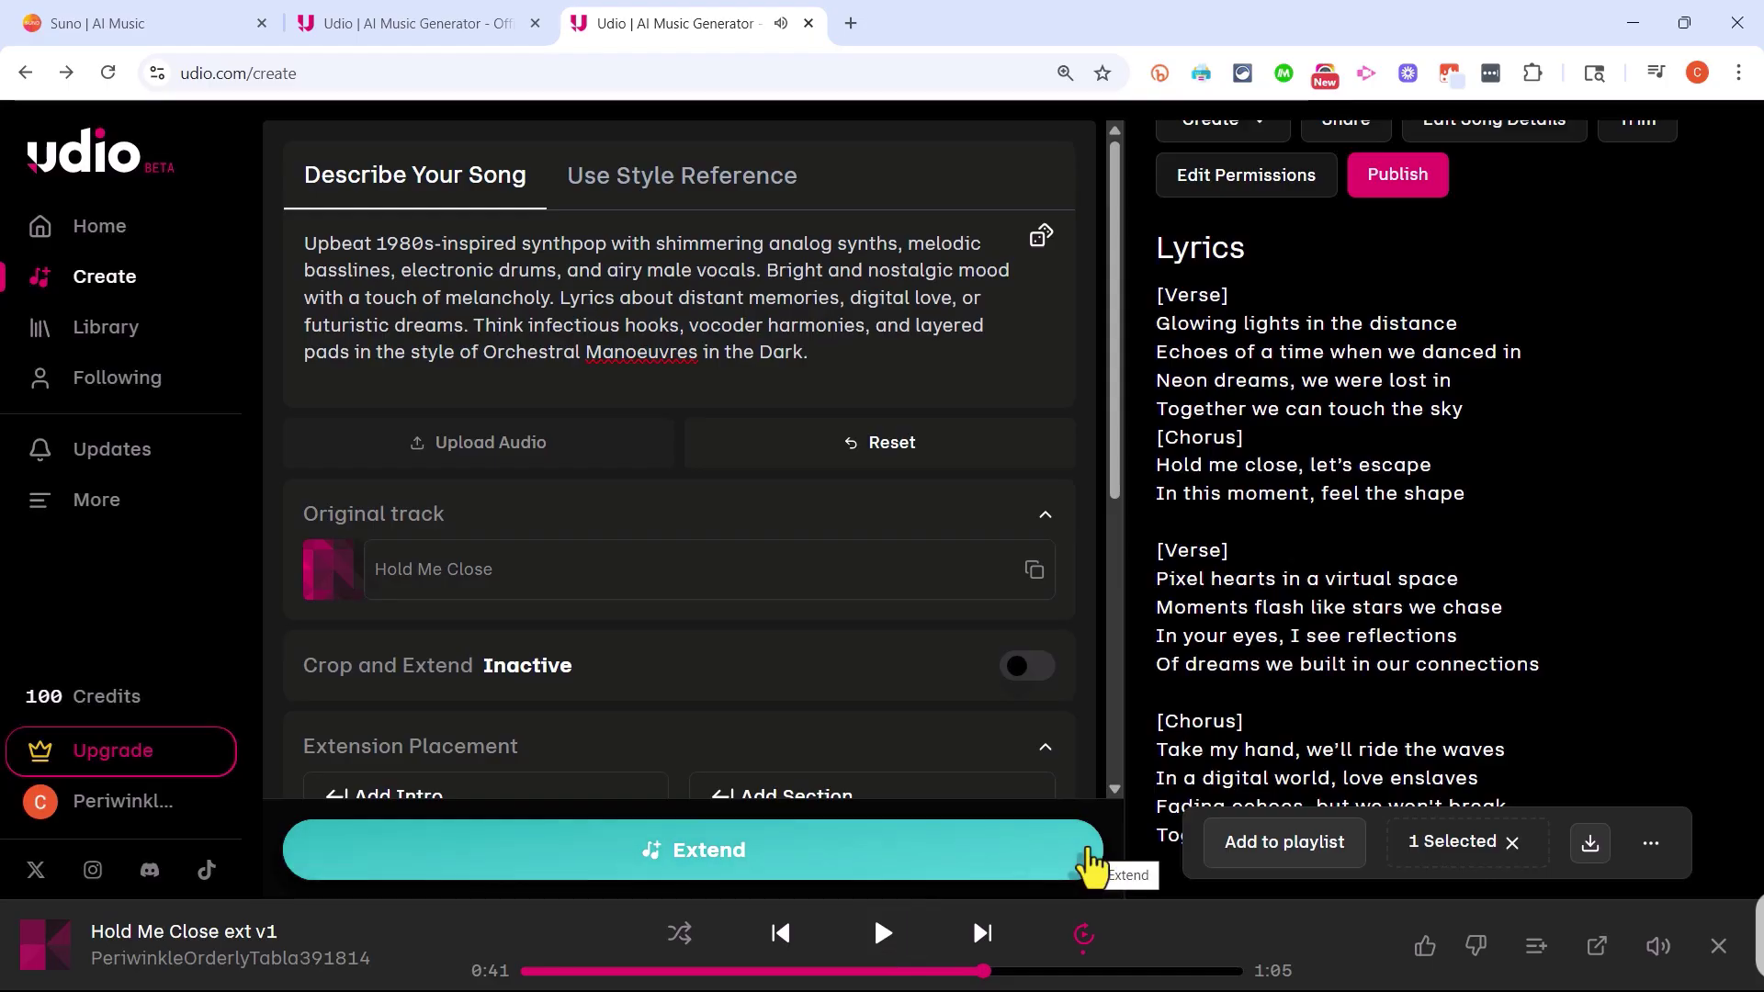
{"action": "scroll", "coordinate": [1454, 487], "scroll_direction": "up", "scroll_amount": 1}
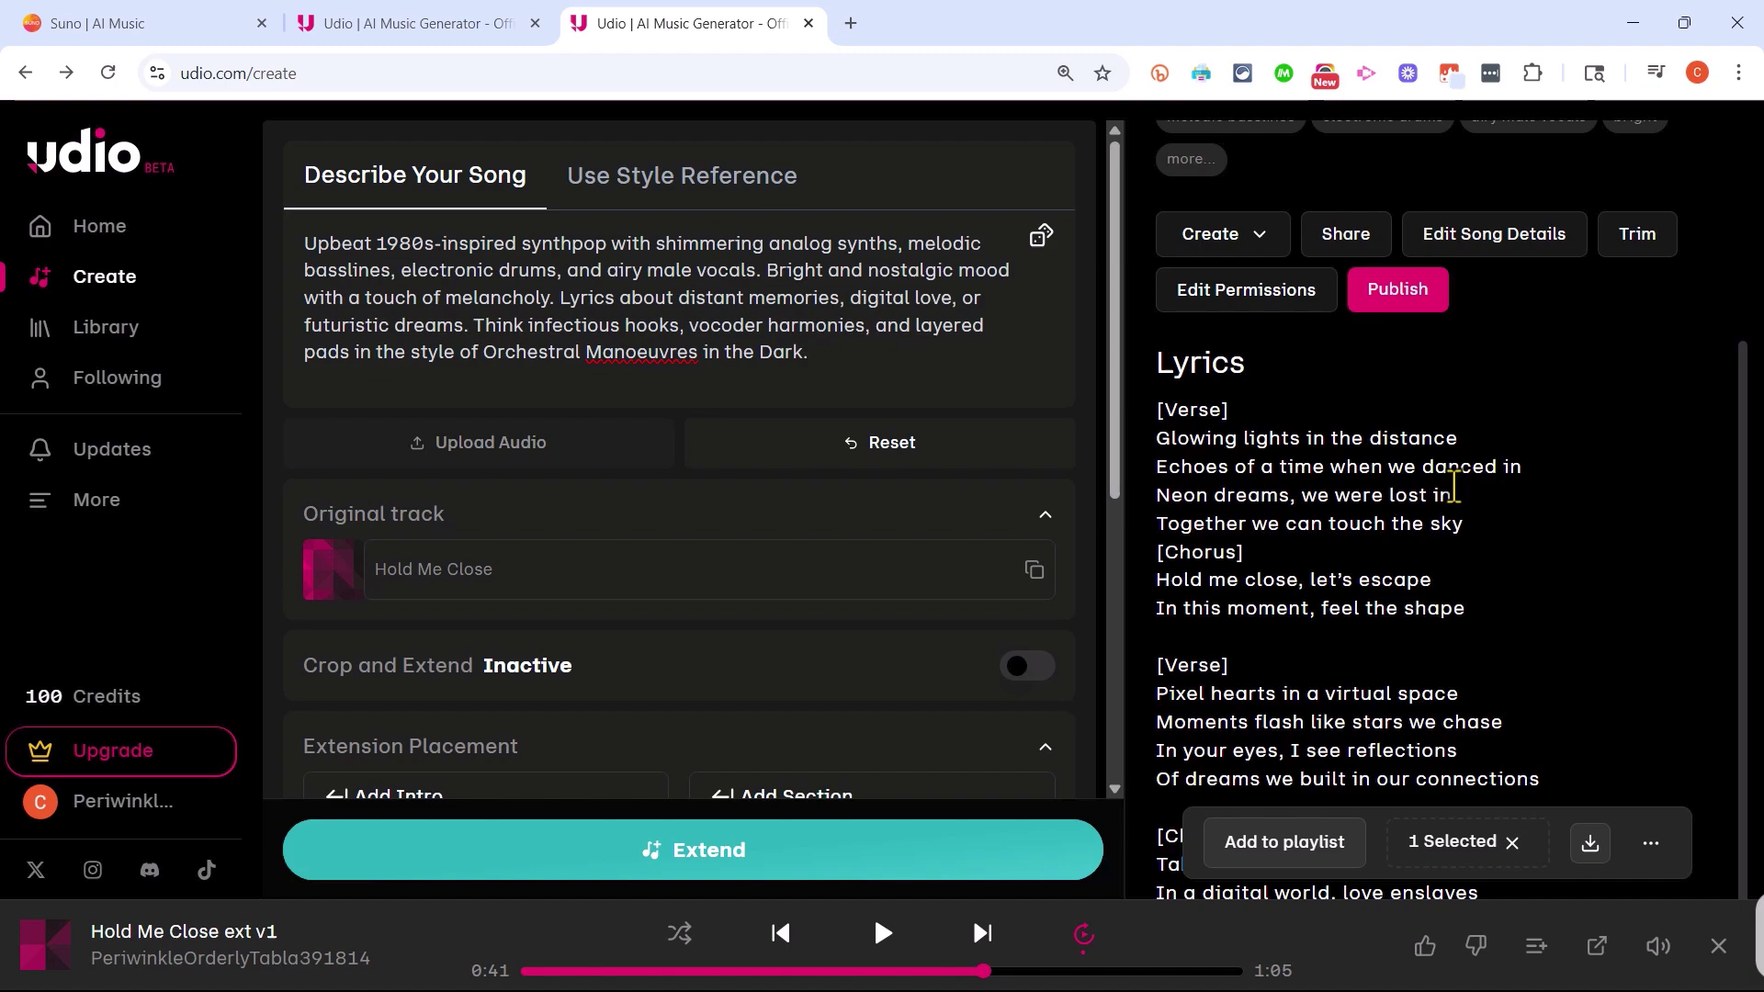
{"action": "scroll", "coordinate": [1634, 397], "scroll_direction": "up", "scroll_amount": 3}
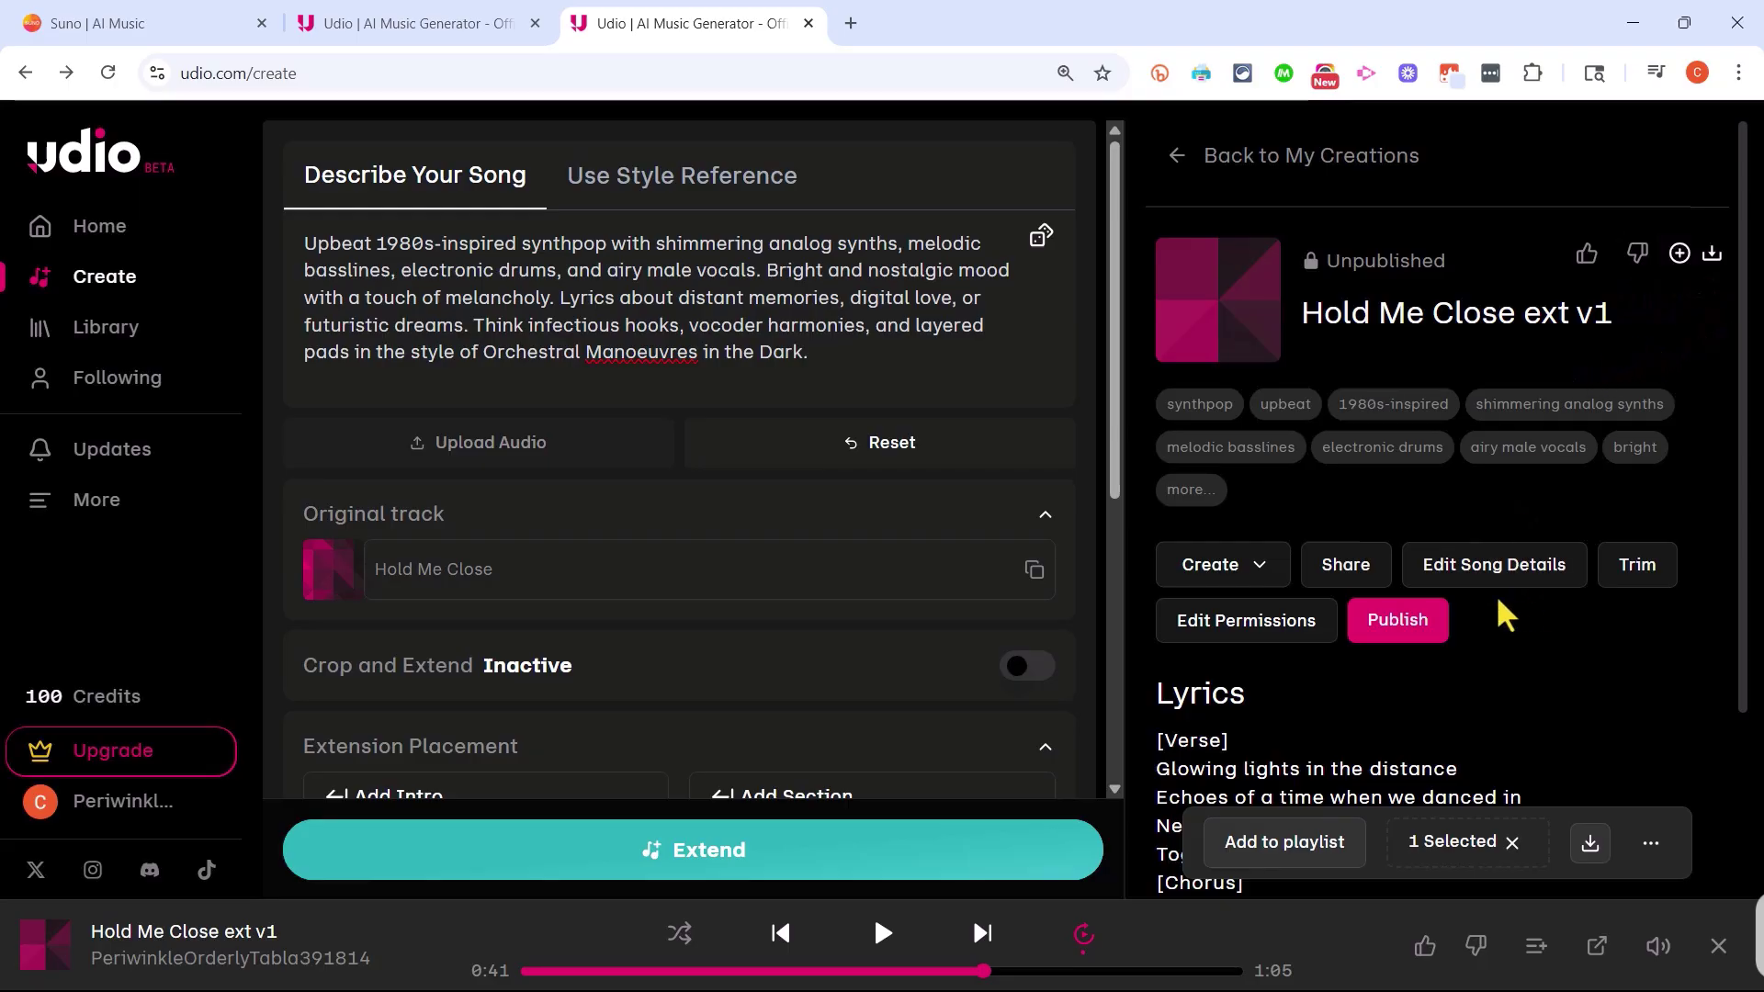
Generate a neon cover of an embracing couple under pixel hearts and save it.
{"action": "left_click", "coordinate": [1494, 568]}
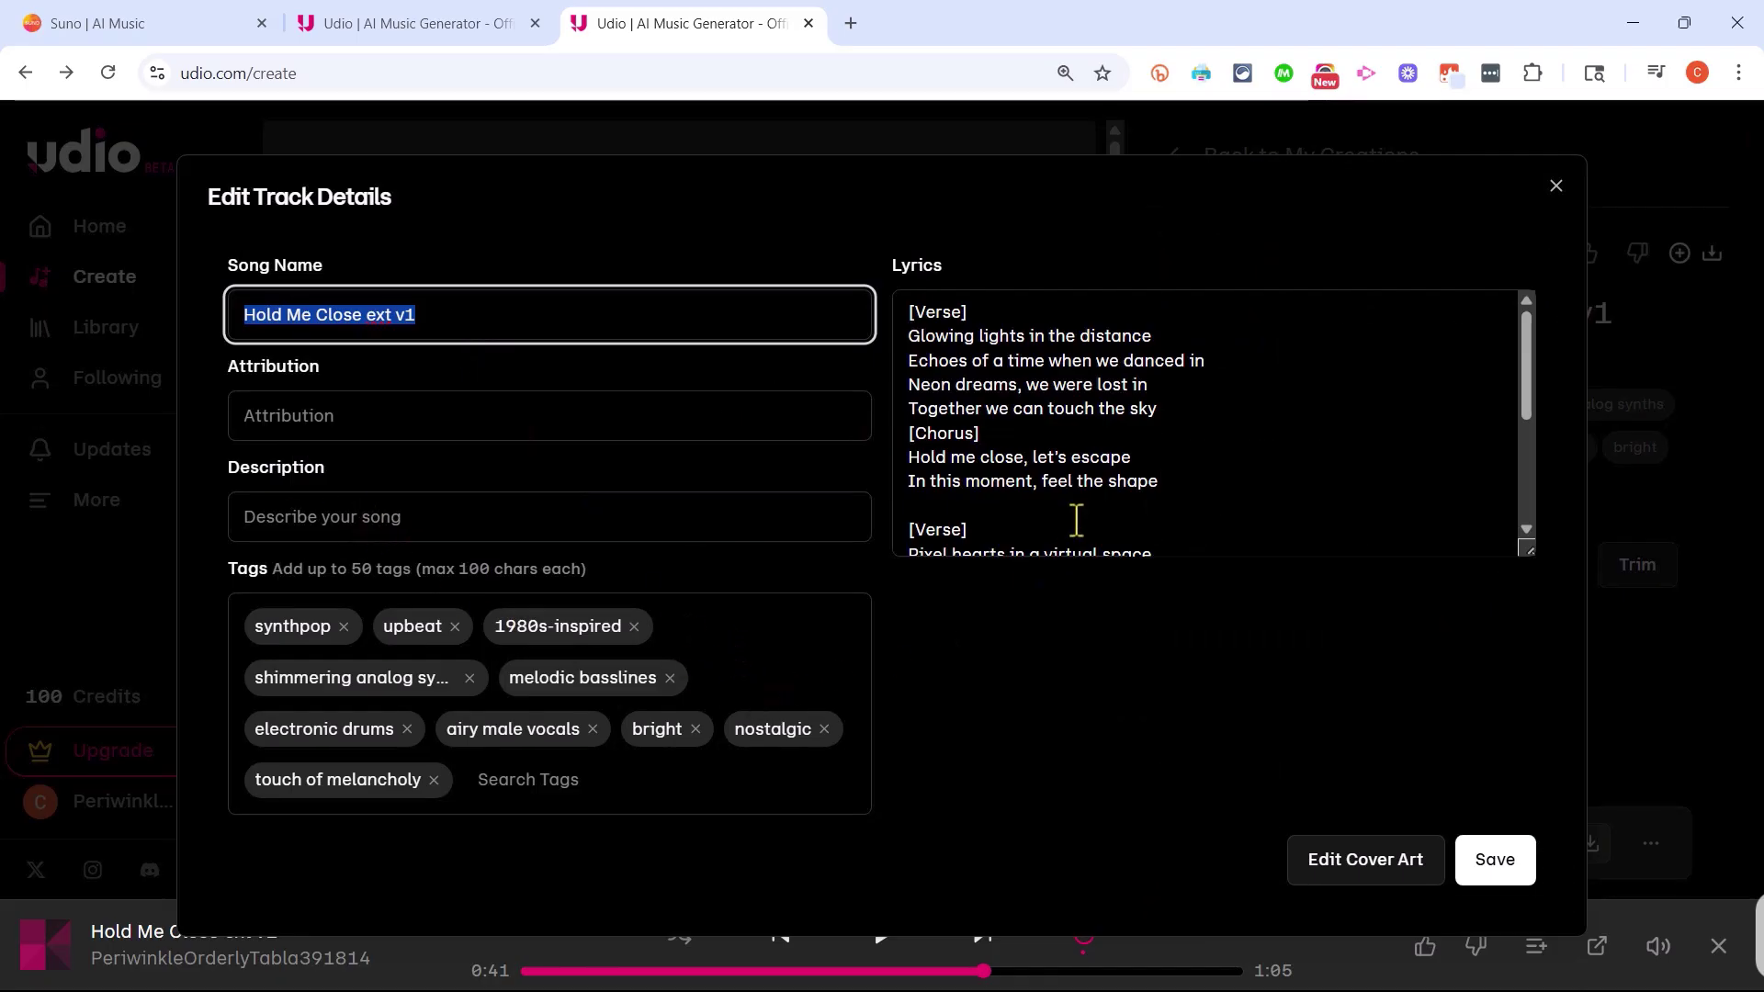
{"action": "scroll", "coordinate": [1075, 520], "scroll_direction": "down", "scroll_amount": 3}
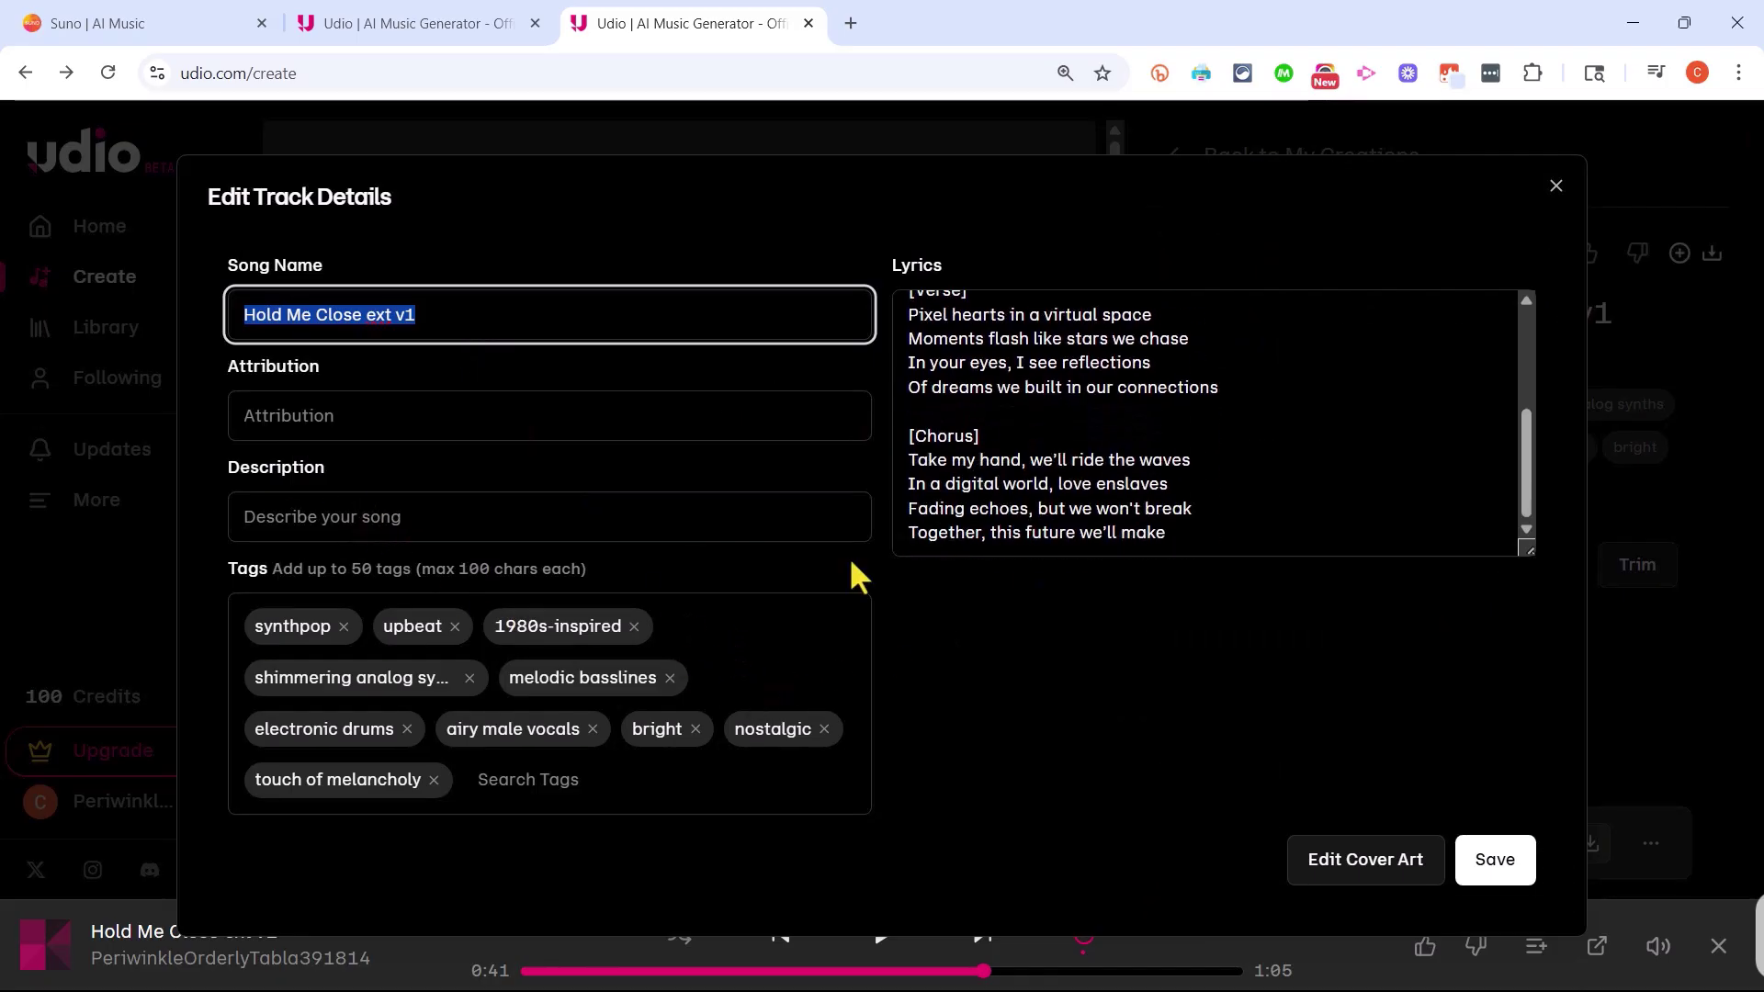
{"action": "left_click", "coordinate": [1365, 870]}
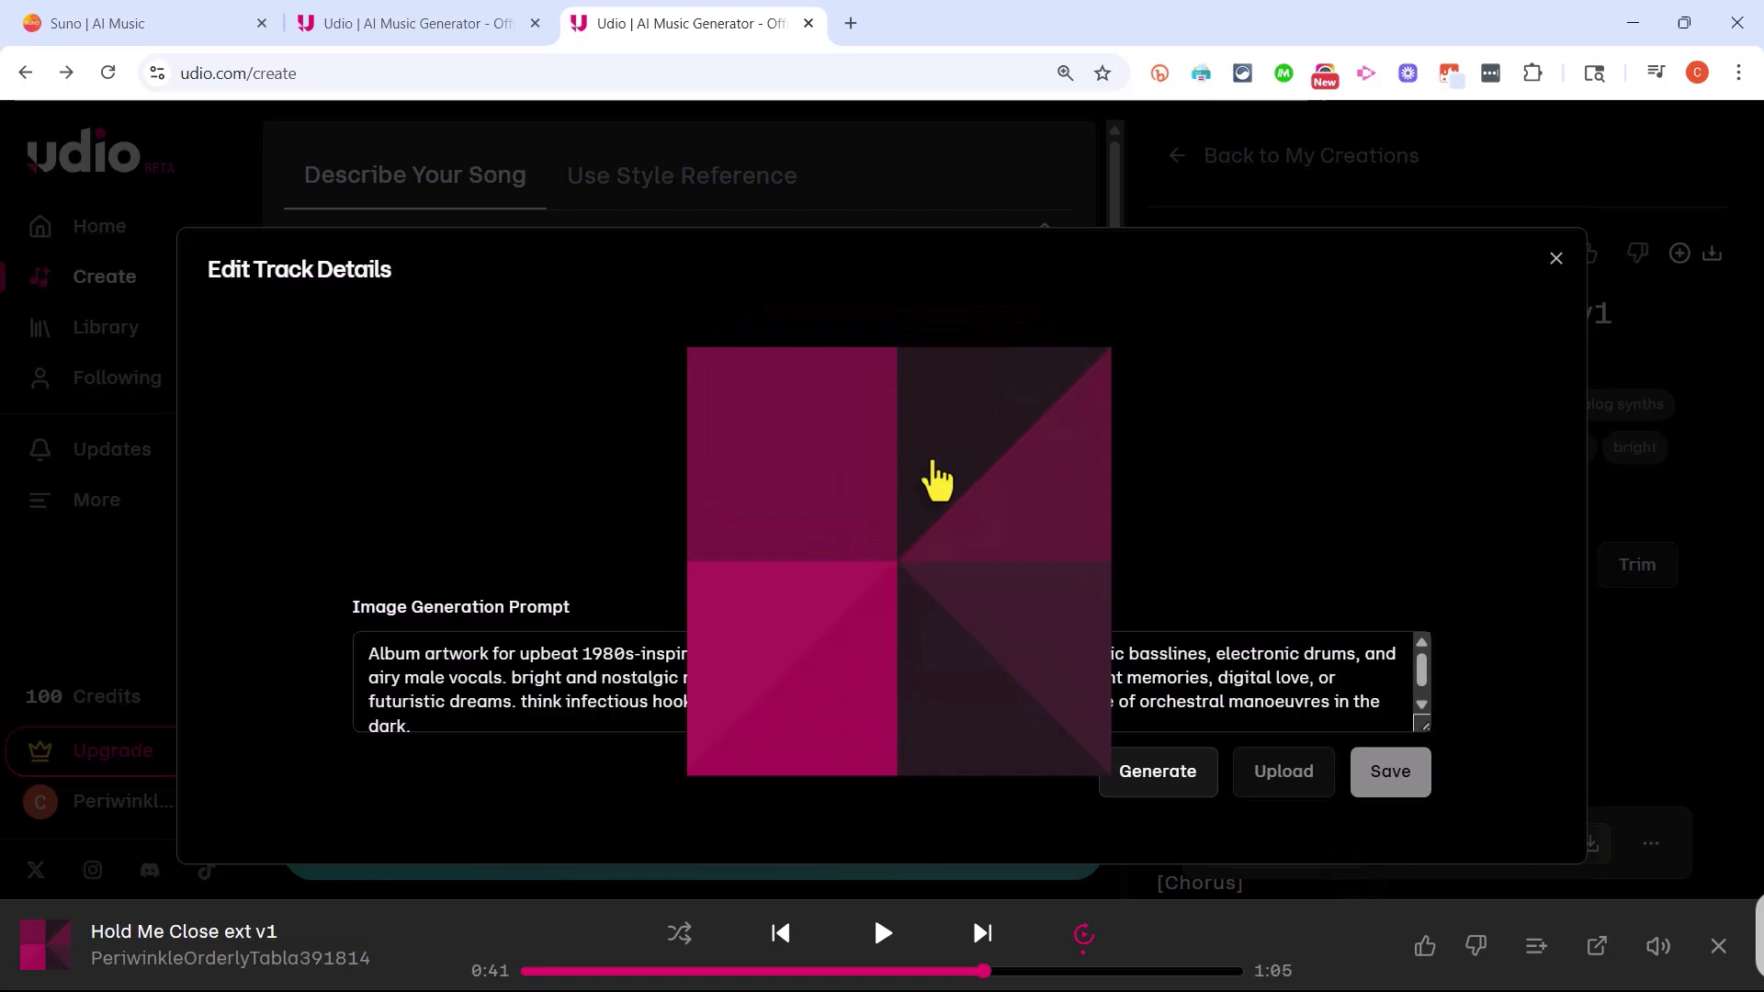
{"action": "left_click", "coordinate": [1165, 774]}
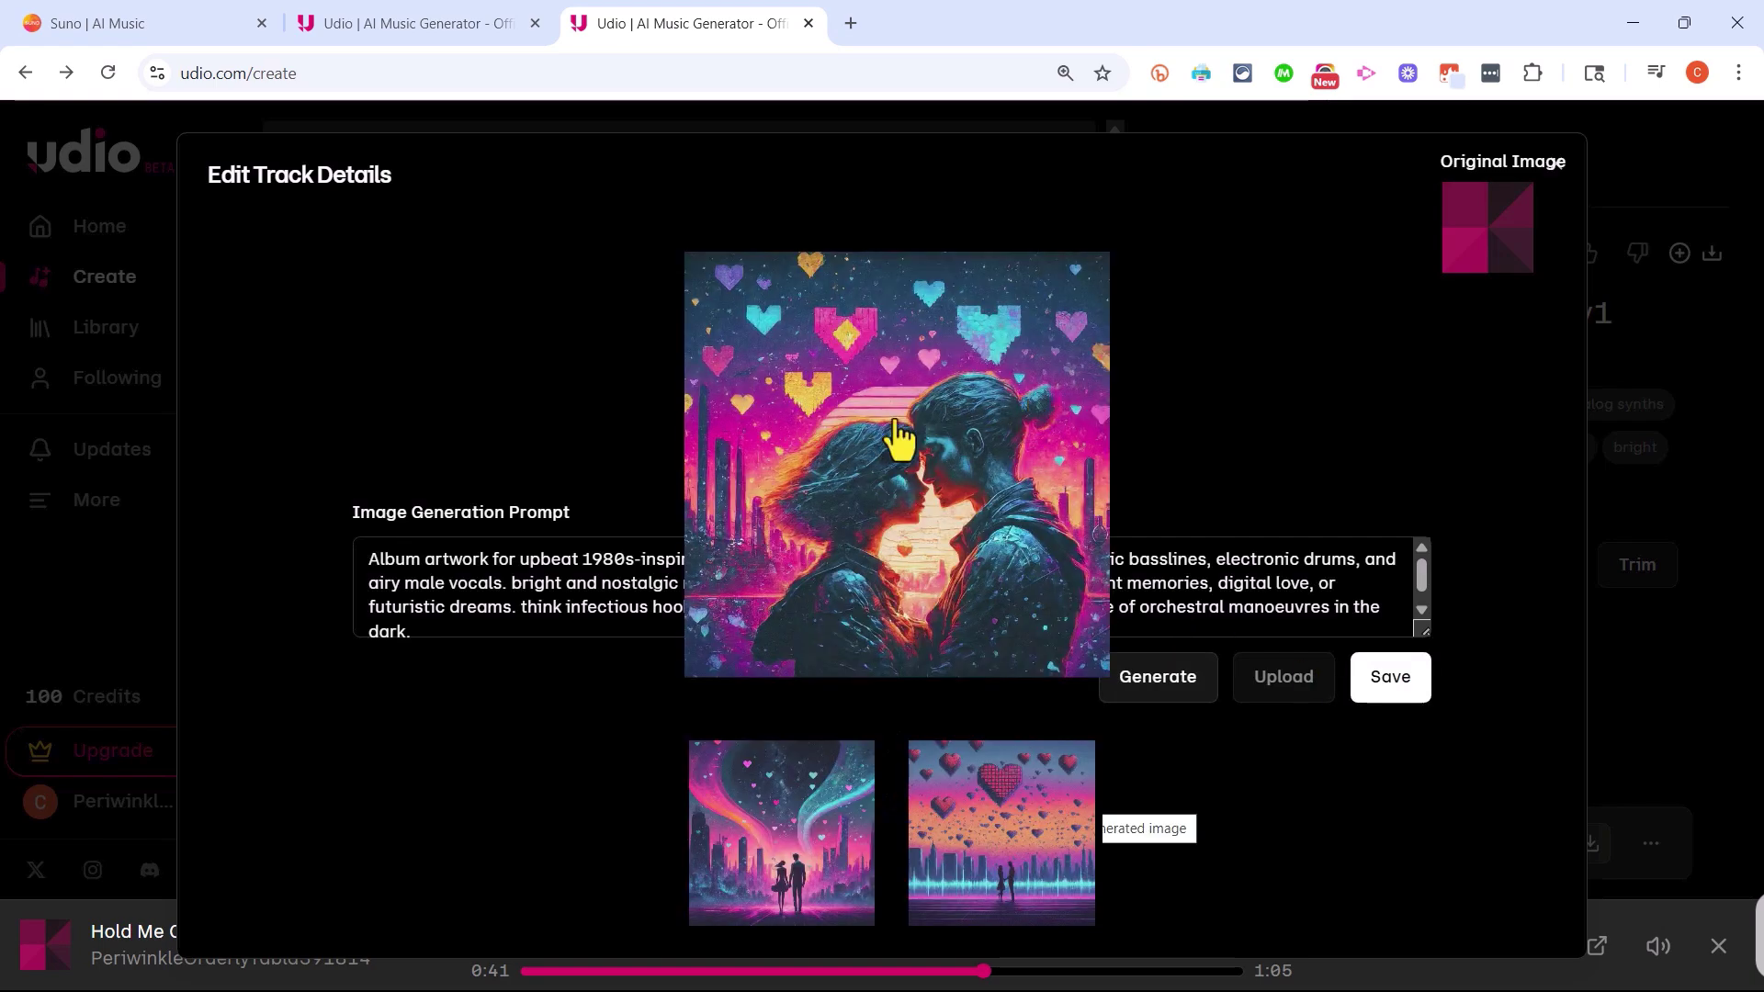
{"action": "left_click", "coordinate": [1403, 689]}
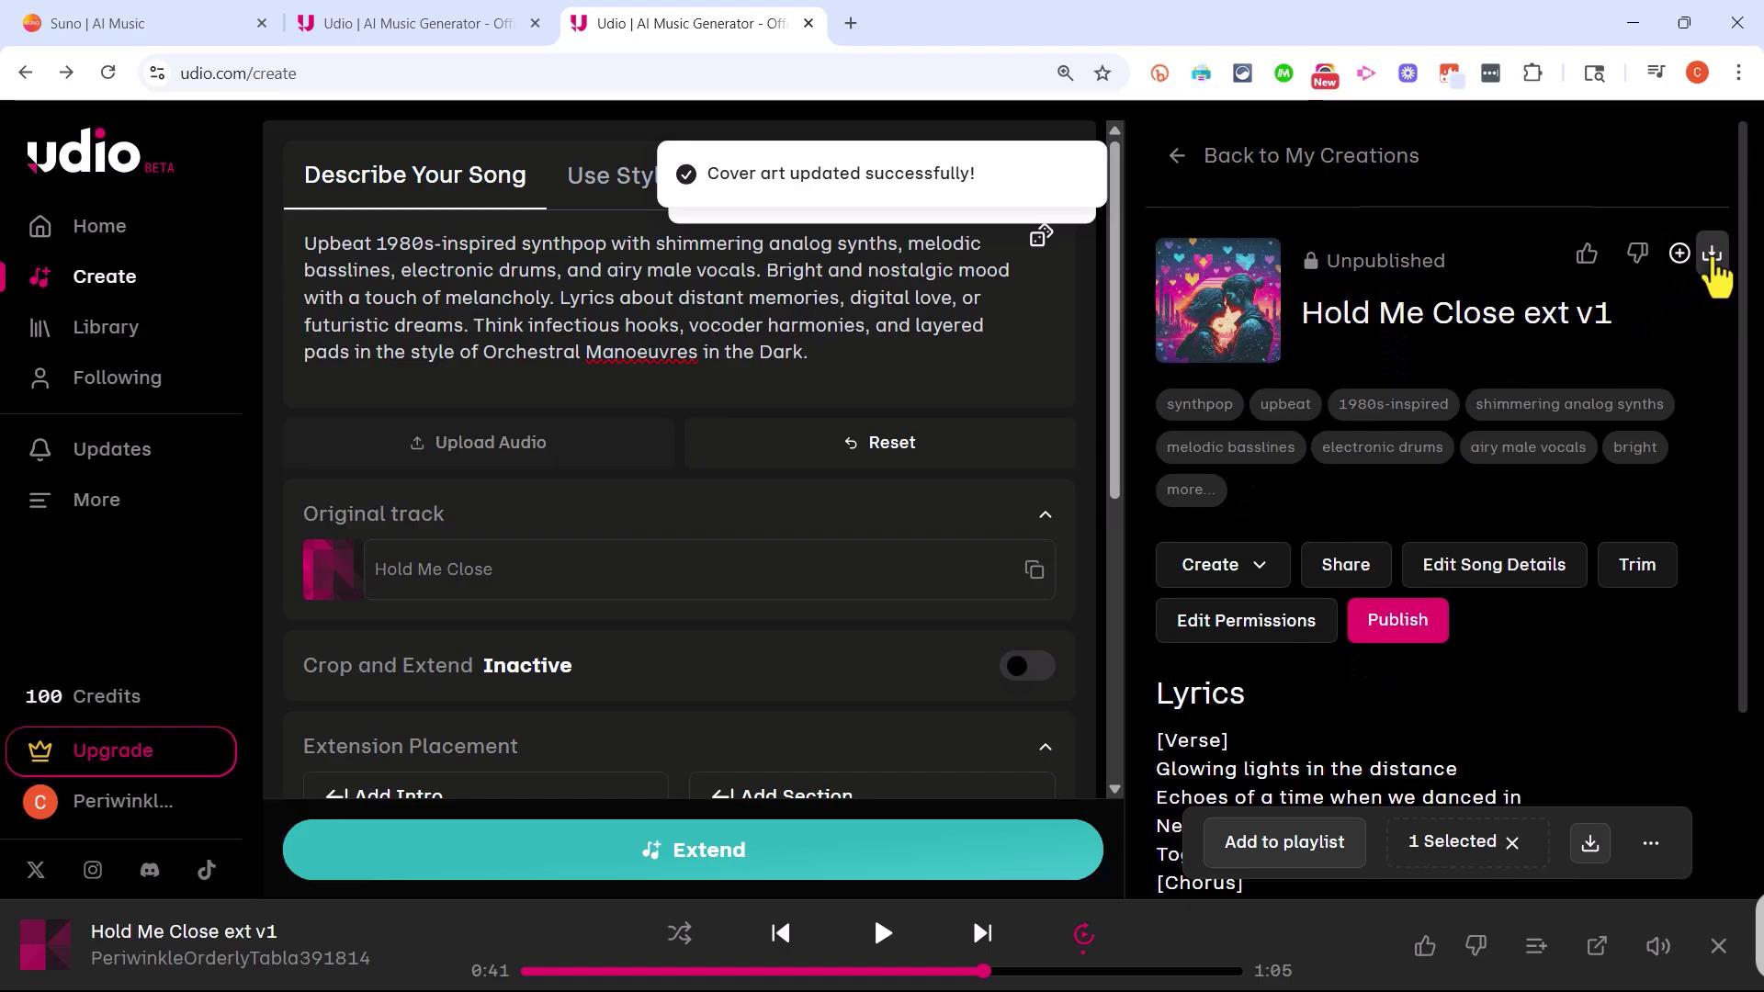
Download 'Hold Me Close ext v1' as a Video, saving Hold Me Close ext v1.mp4.
{"action": "left_click", "coordinate": [1711, 262]}
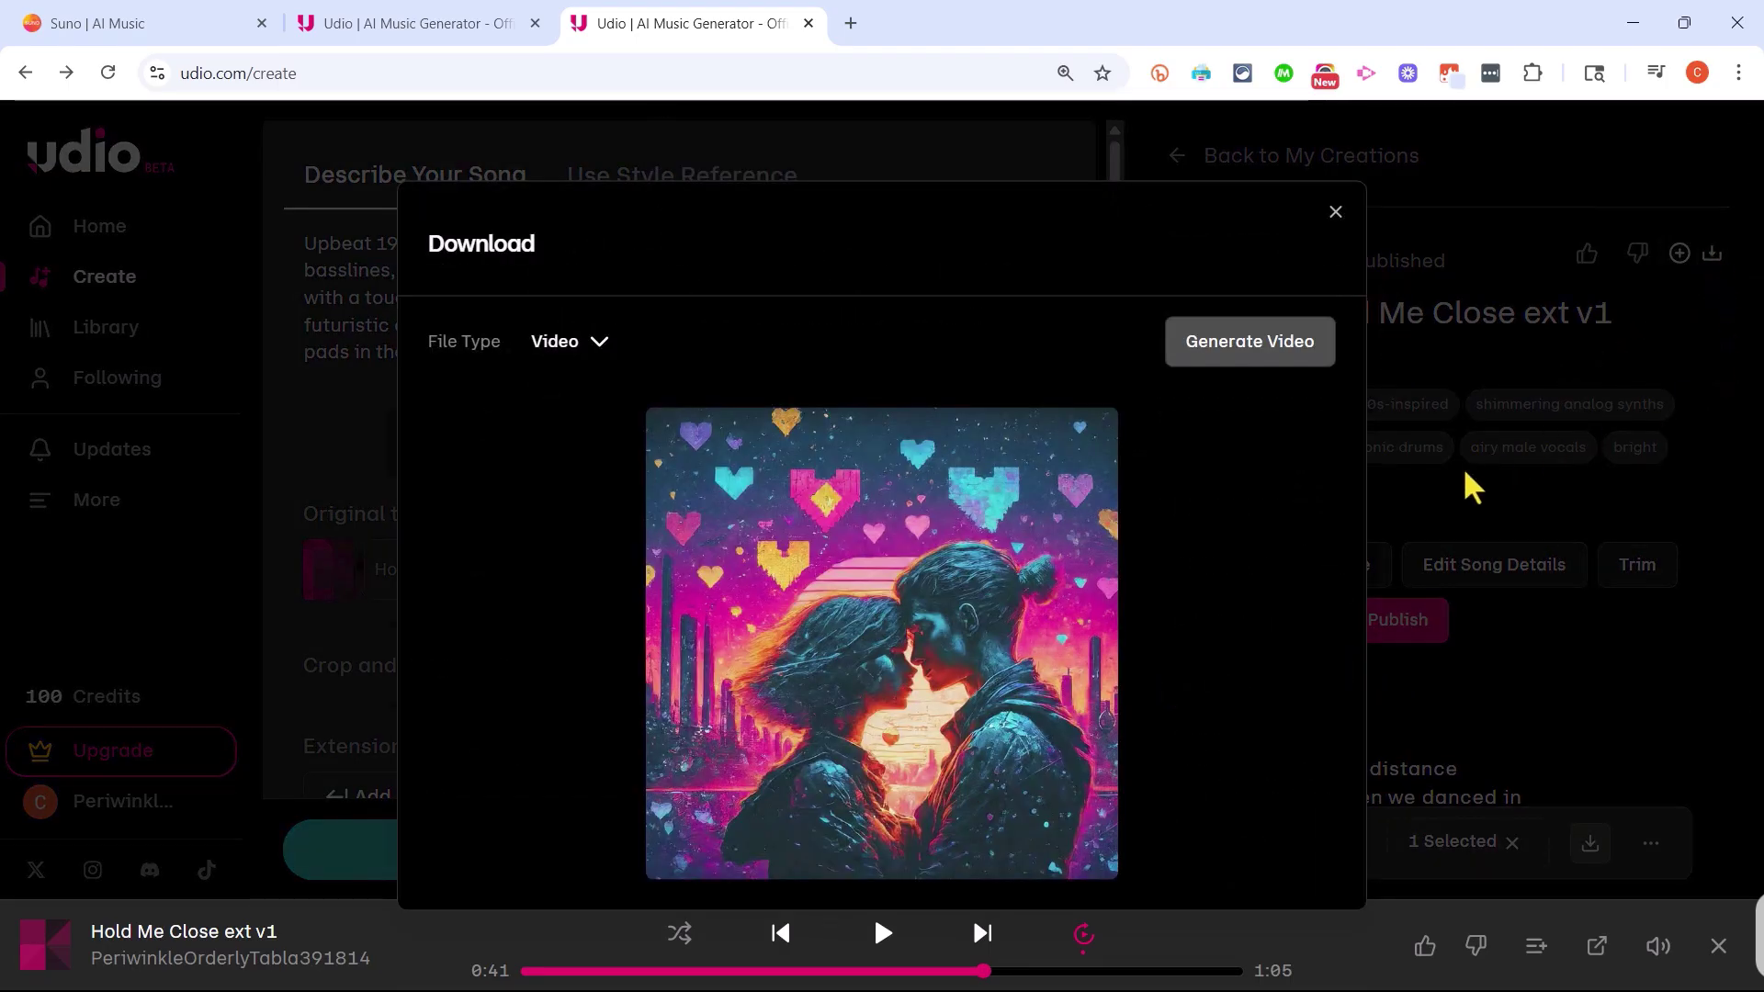
{"action": "left_click", "coordinate": [598, 345]}
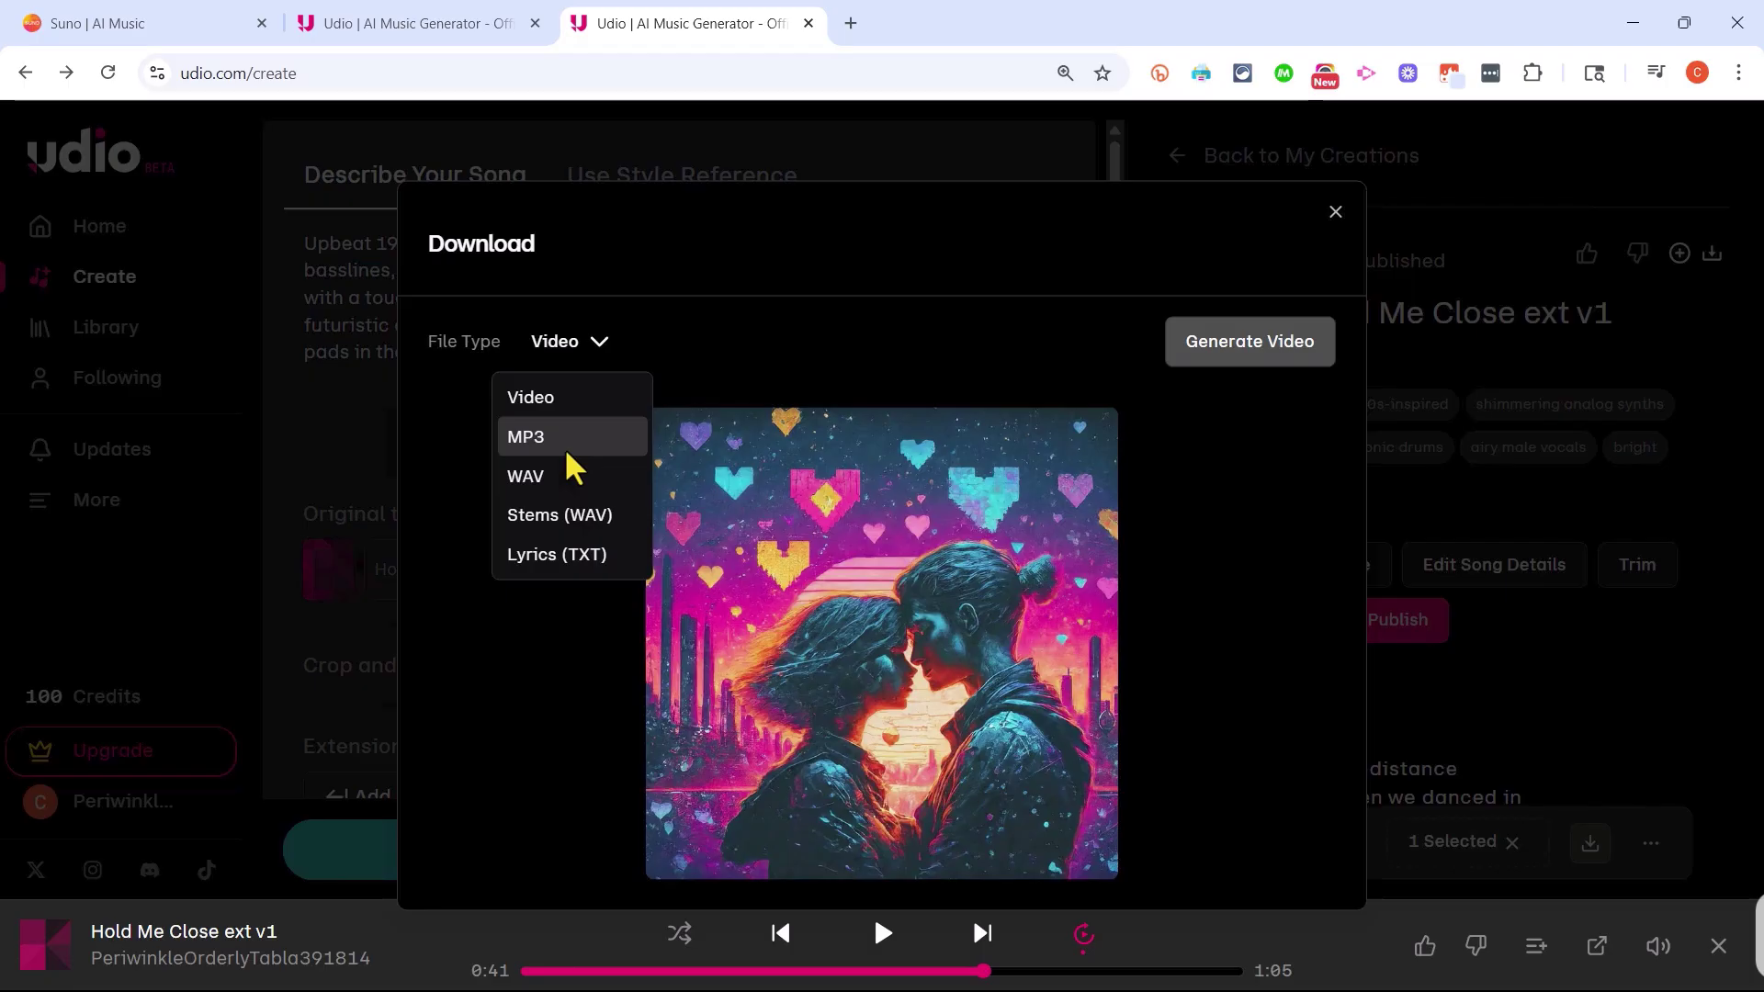
{"action": "left_click", "coordinate": [558, 401]}
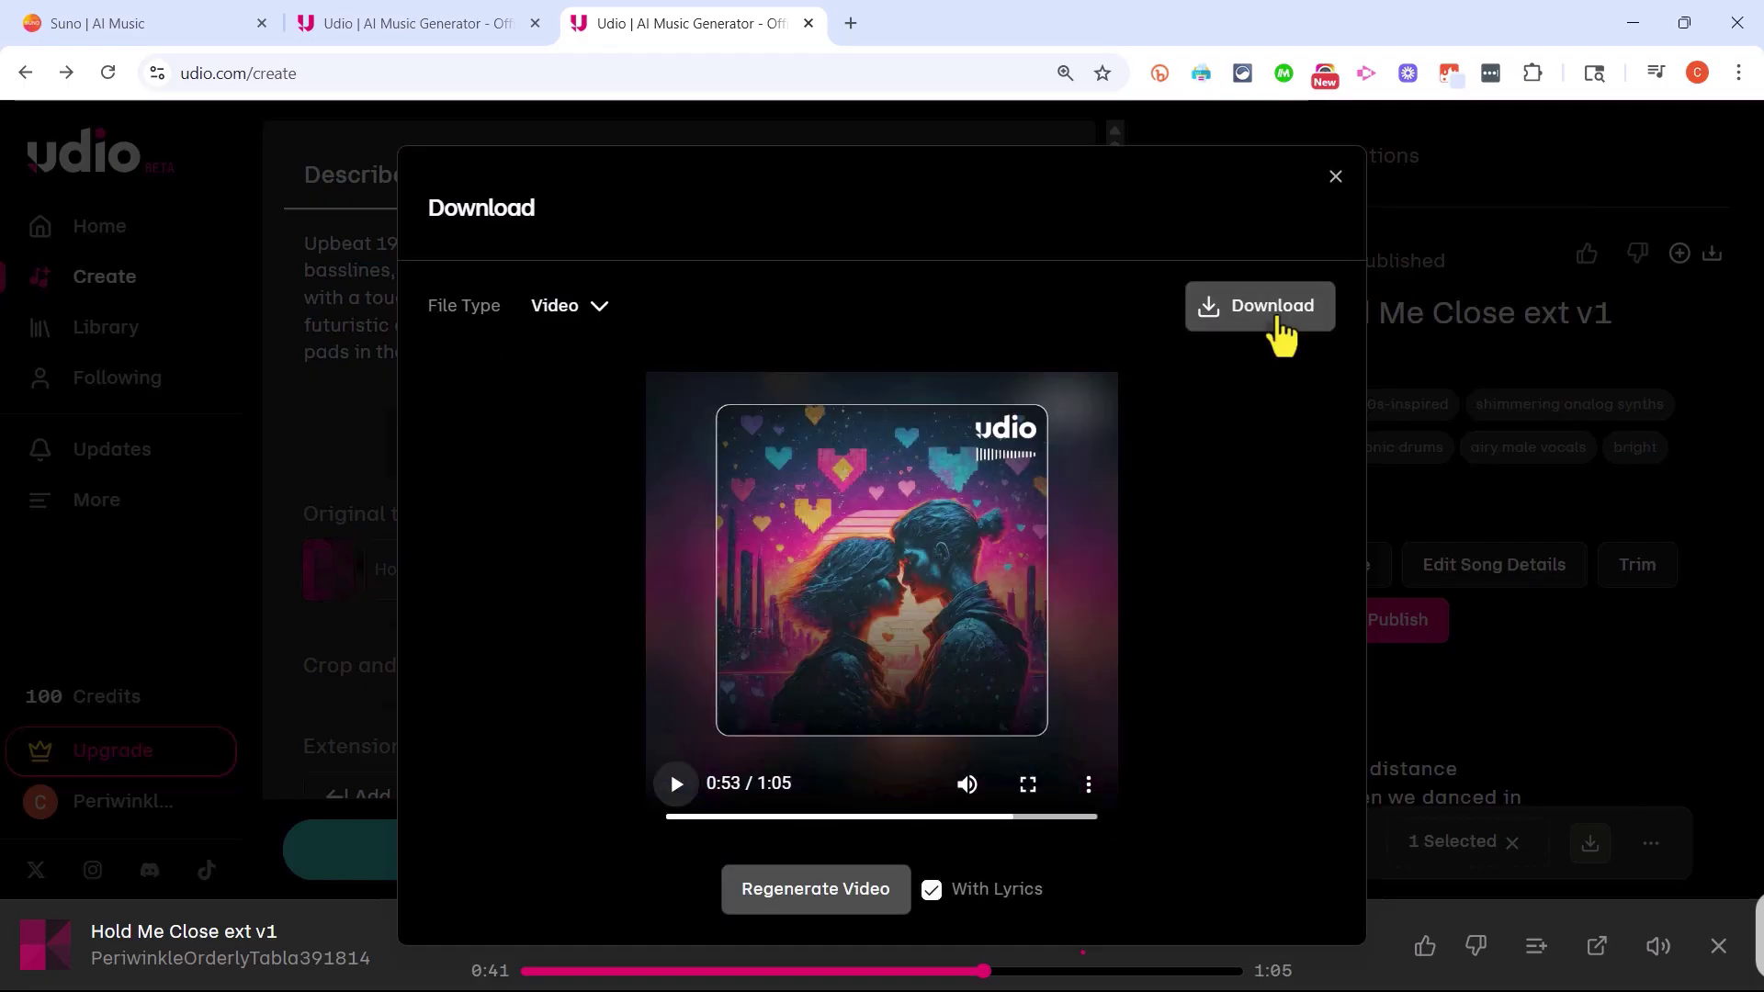
{"action": "left_click", "coordinate": [1279, 318]}
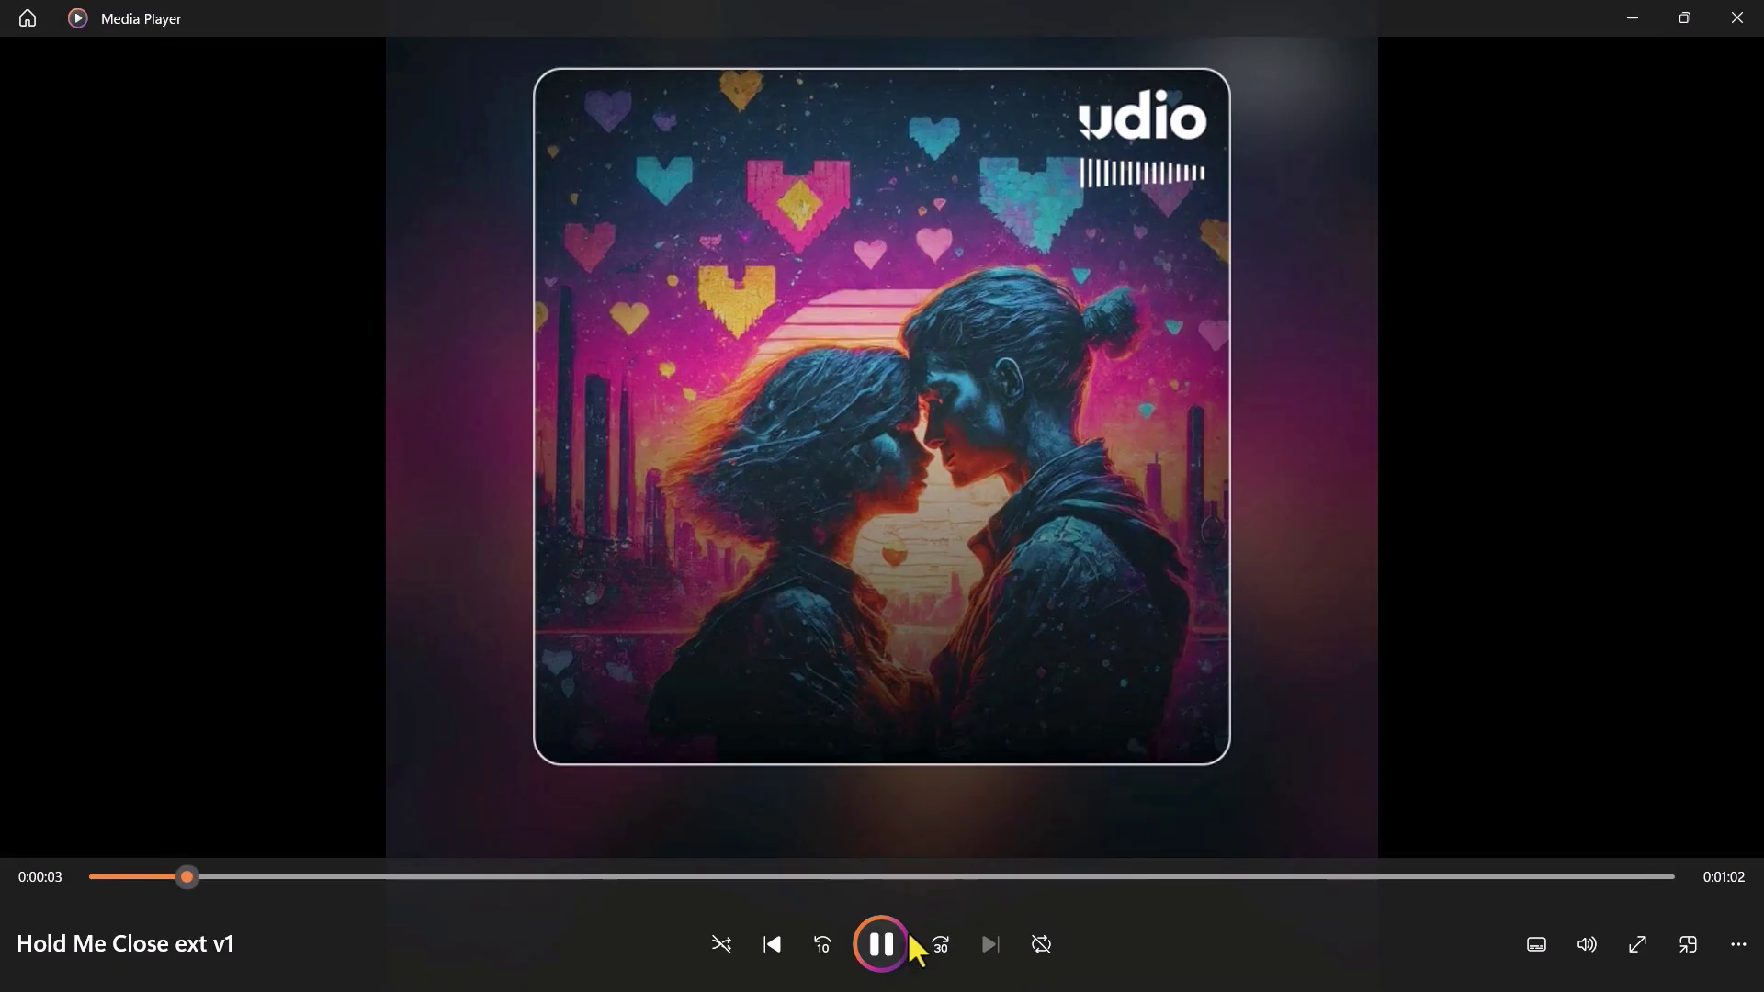
Pause the MP4 after four seconds and close Media Player.
{"action": "left_click", "coordinate": [889, 956]}
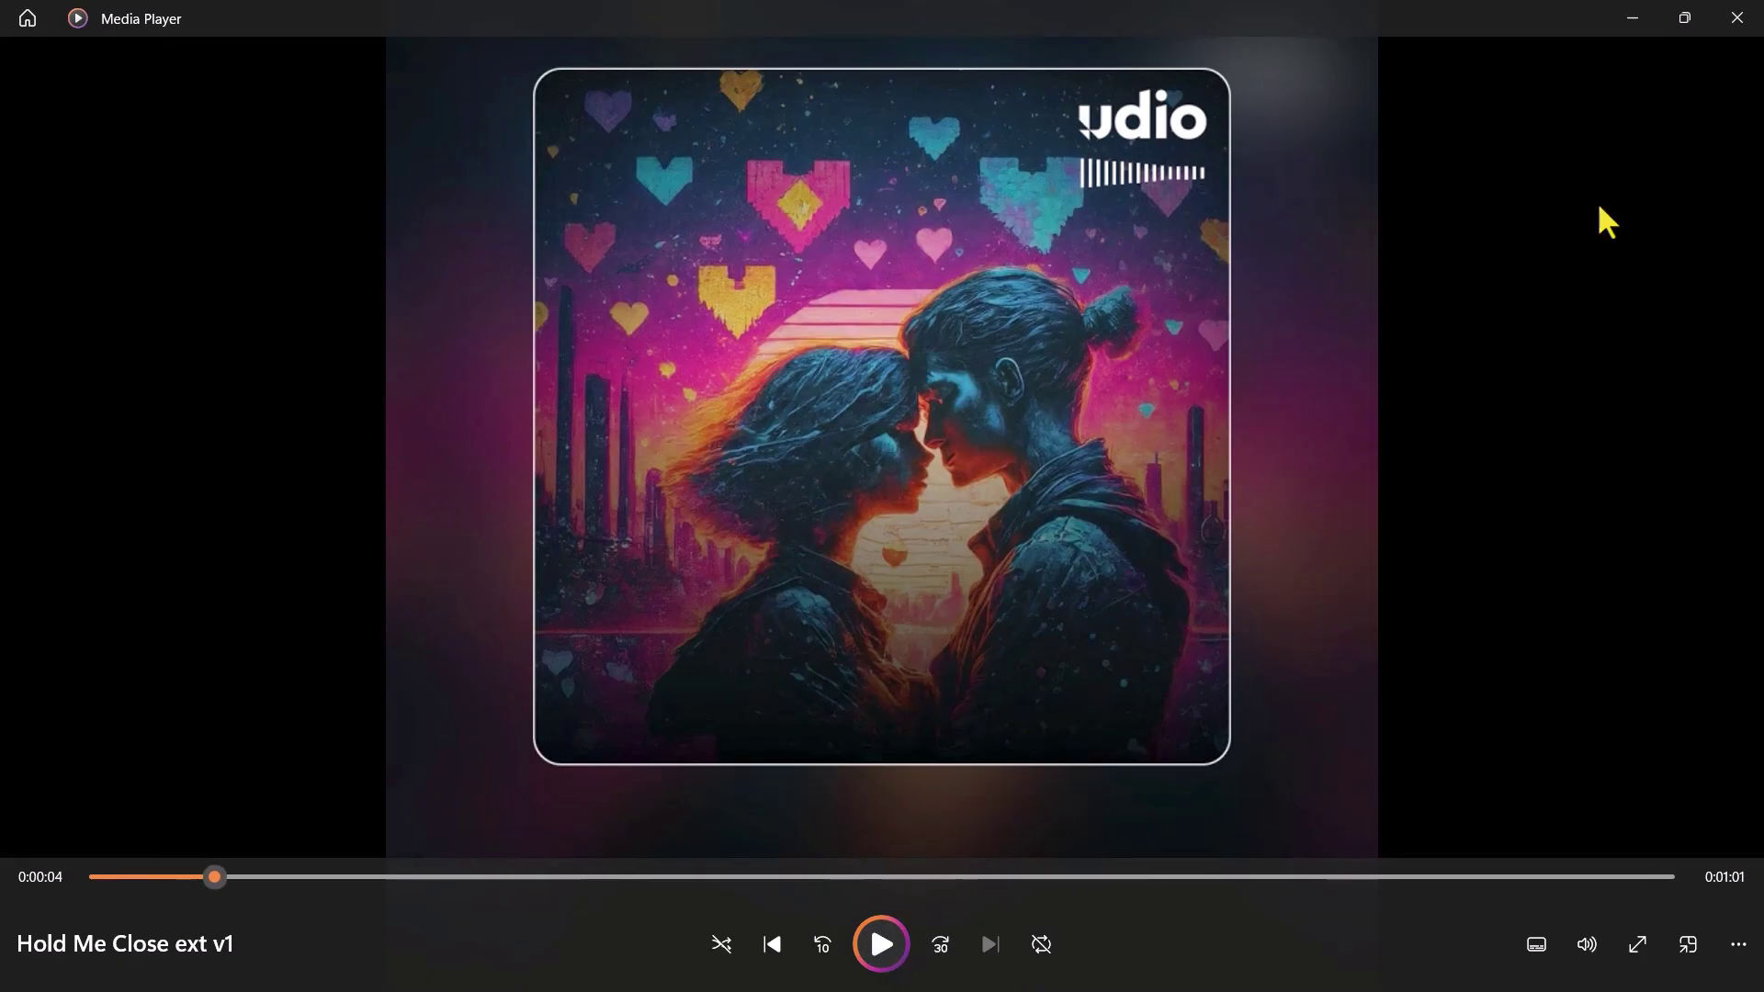
{"action": "left_click", "coordinate": [1735, 20]}
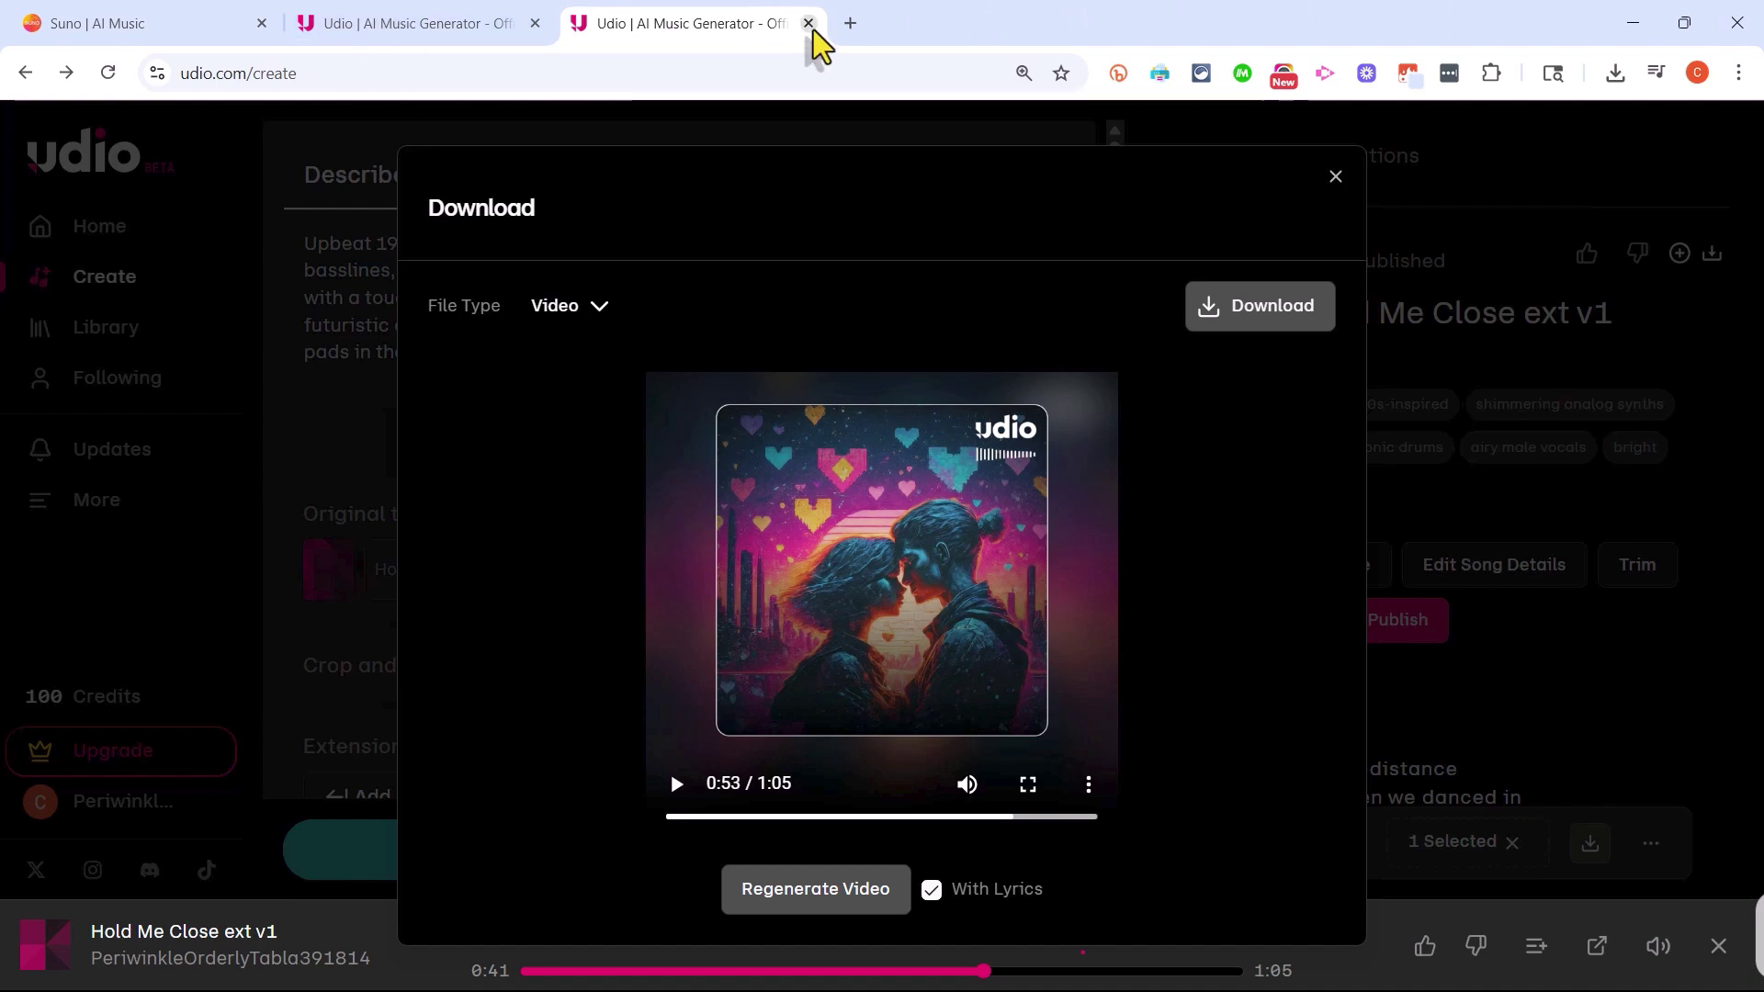
Close the extra Udio tab, paste the 1980s synthpop description, and choose Custom lyrics.
{"action": "key", "text": "ctrl+w"}
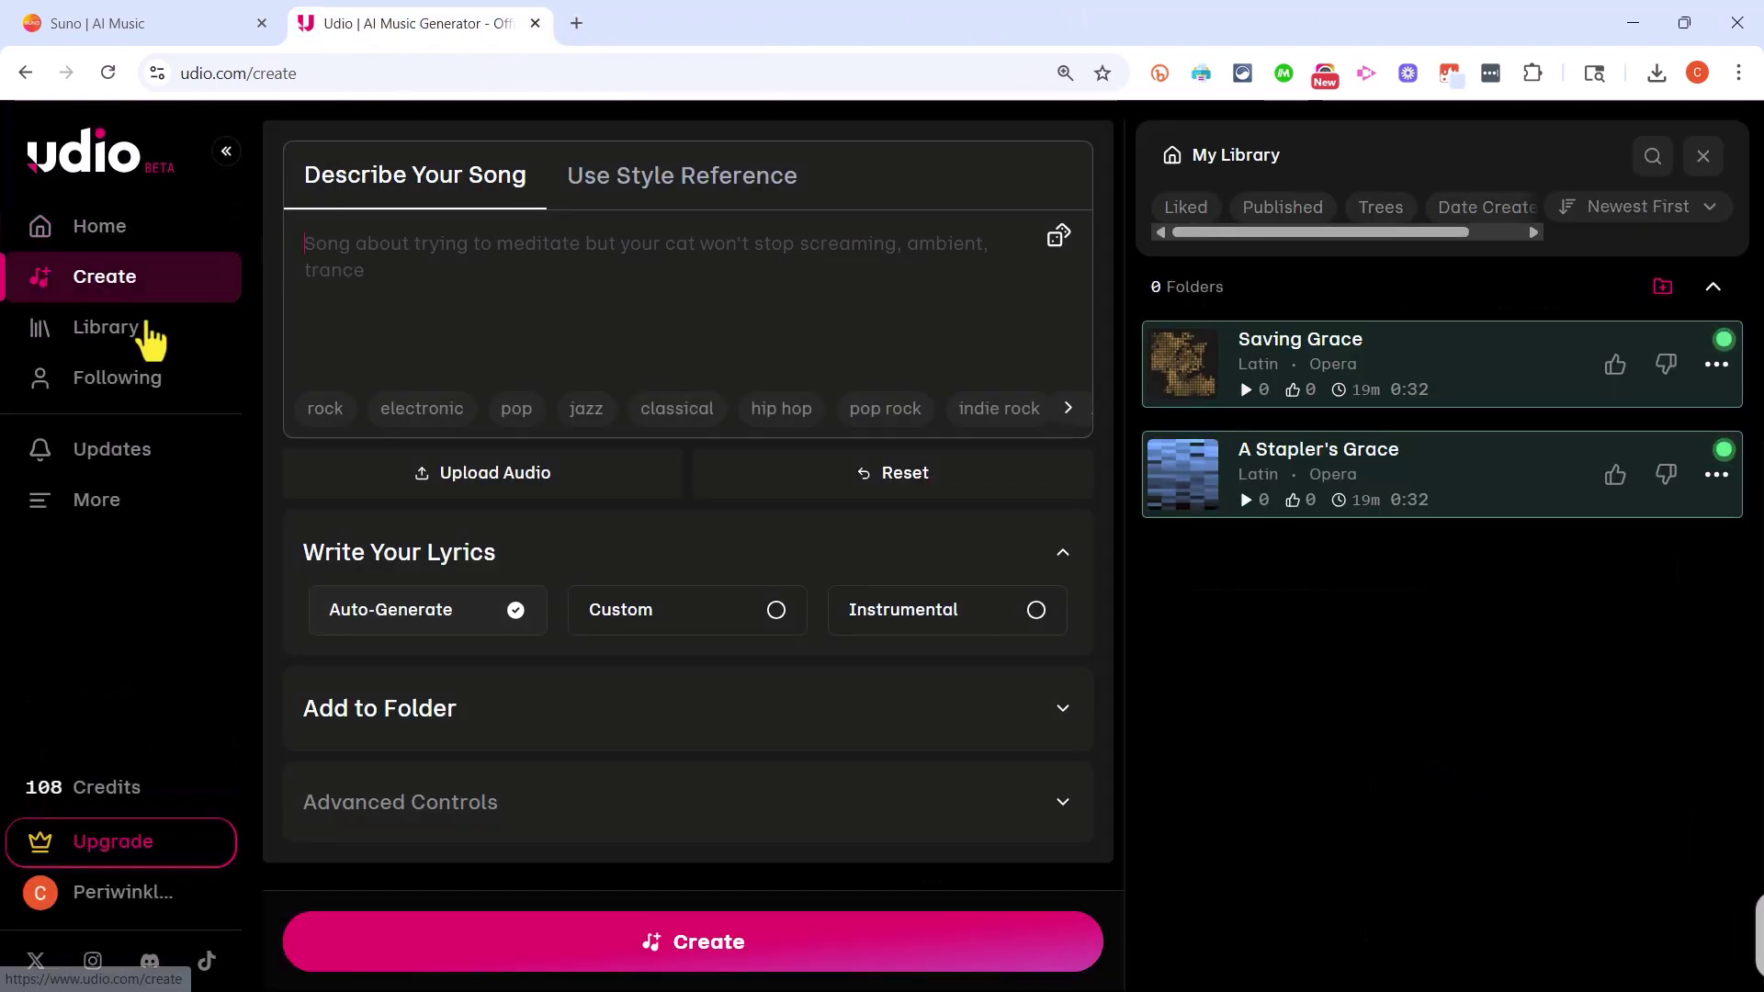
{"action": "left_click", "coordinate": [792, 342]}
{"action": "type", "text": "Upbeat 1980s-inspired synthpop with shimmering analog synths, melodic basslines, electronic drums, and airy male vocals. Bright and nostalgic mood with a touch of melancholy. Lyrics about distant memories, digital love, or futuristic dreams. Think infectious hooks, vocoder harmonies, and layered pads in the style of Orchestral Manoeuvres in the Dark."}
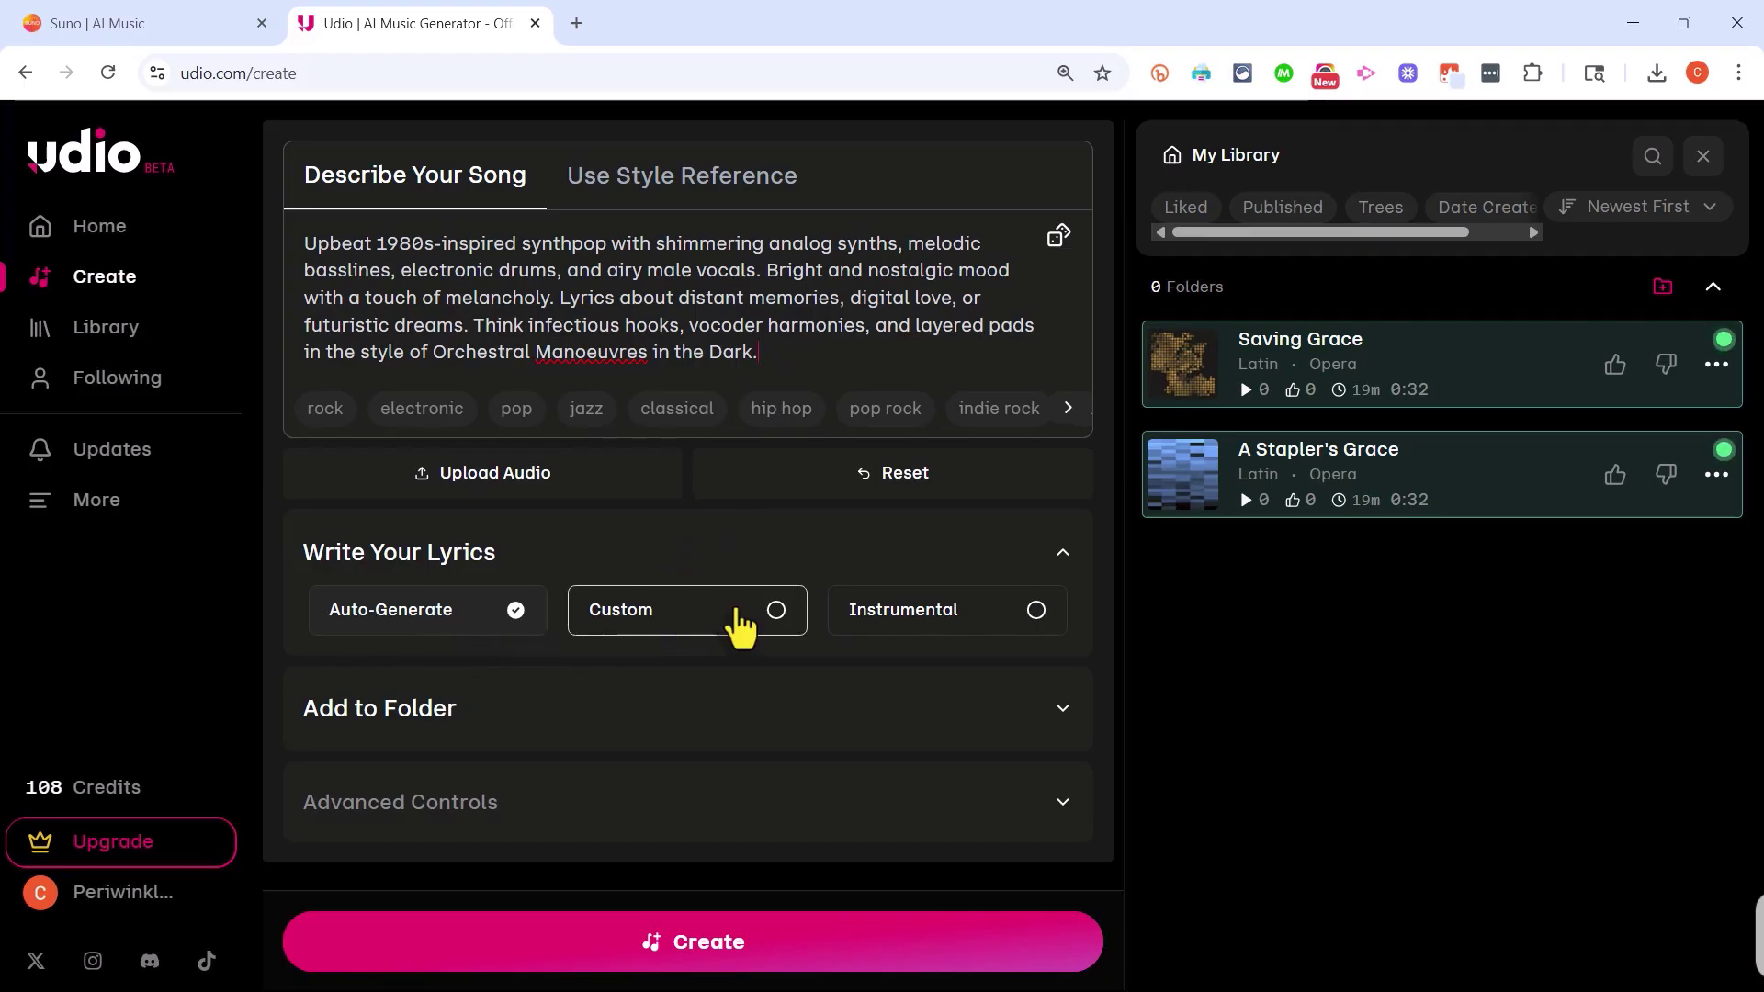
{"action": "left_click", "coordinate": [742, 628]}
{"action": "scroll", "coordinate": [742, 627], "scroll_direction": "down", "scroll_amount": 5}
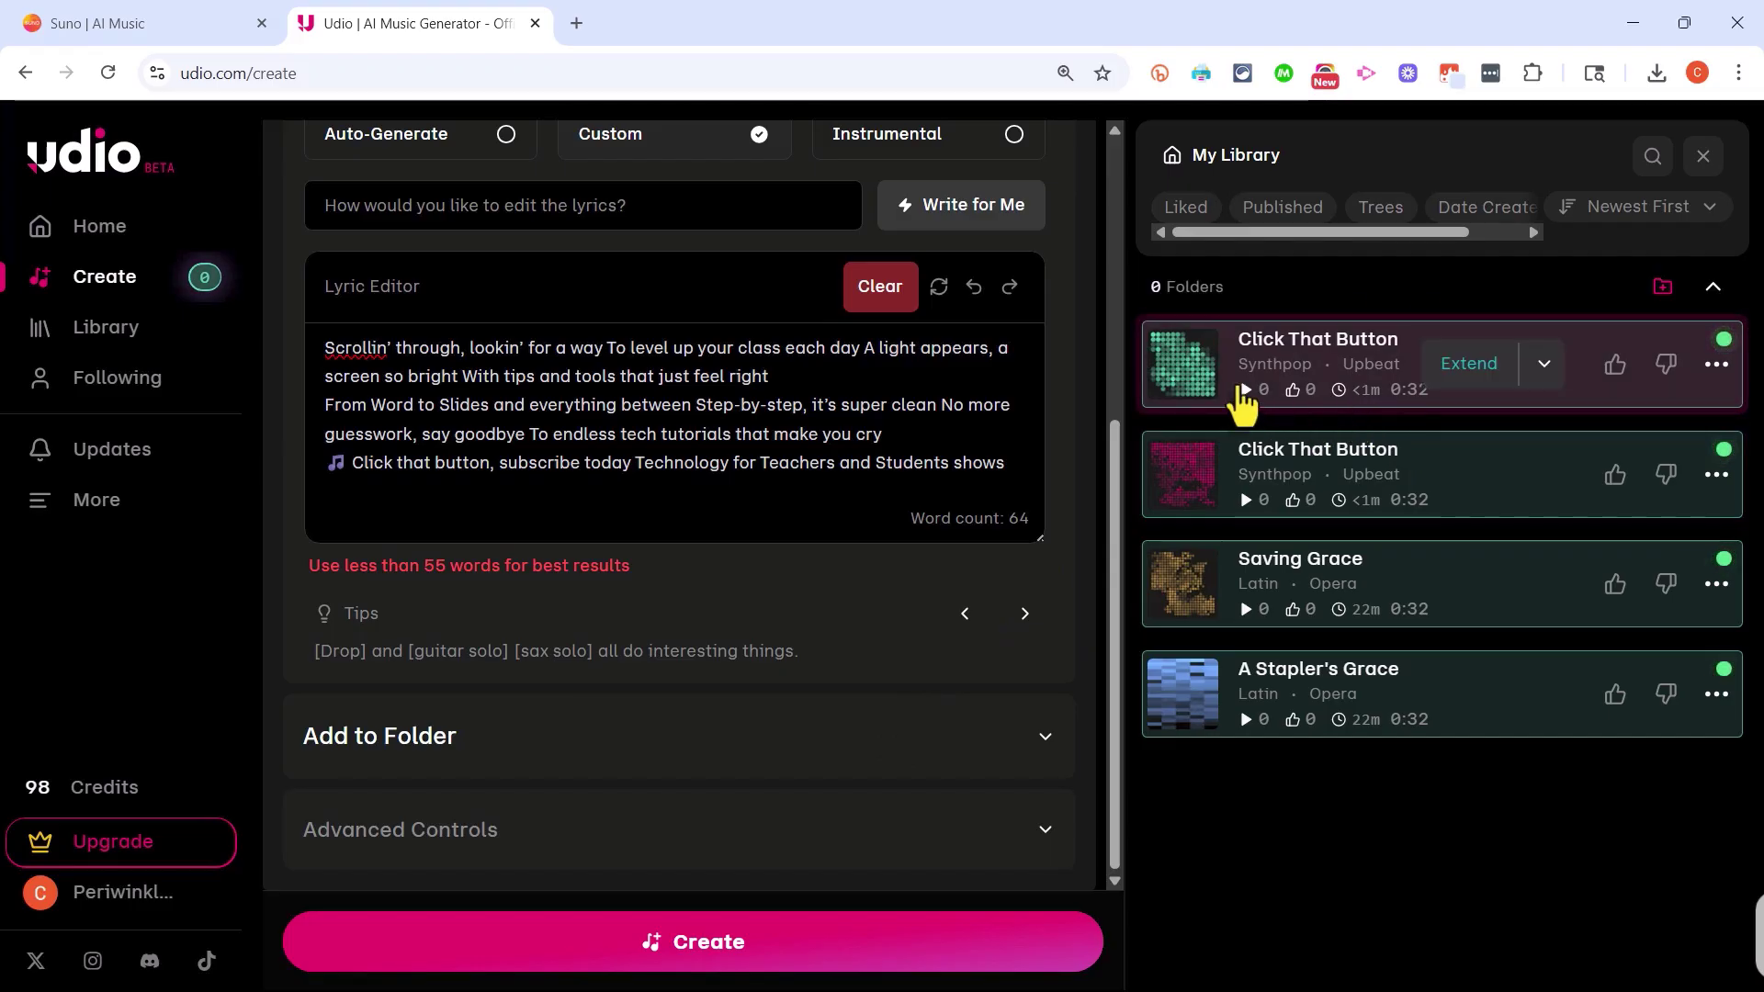
Play the new 'Click That Button' song to 0:31, then pause it.
{"action": "left_click", "coordinate": [1184, 365]}
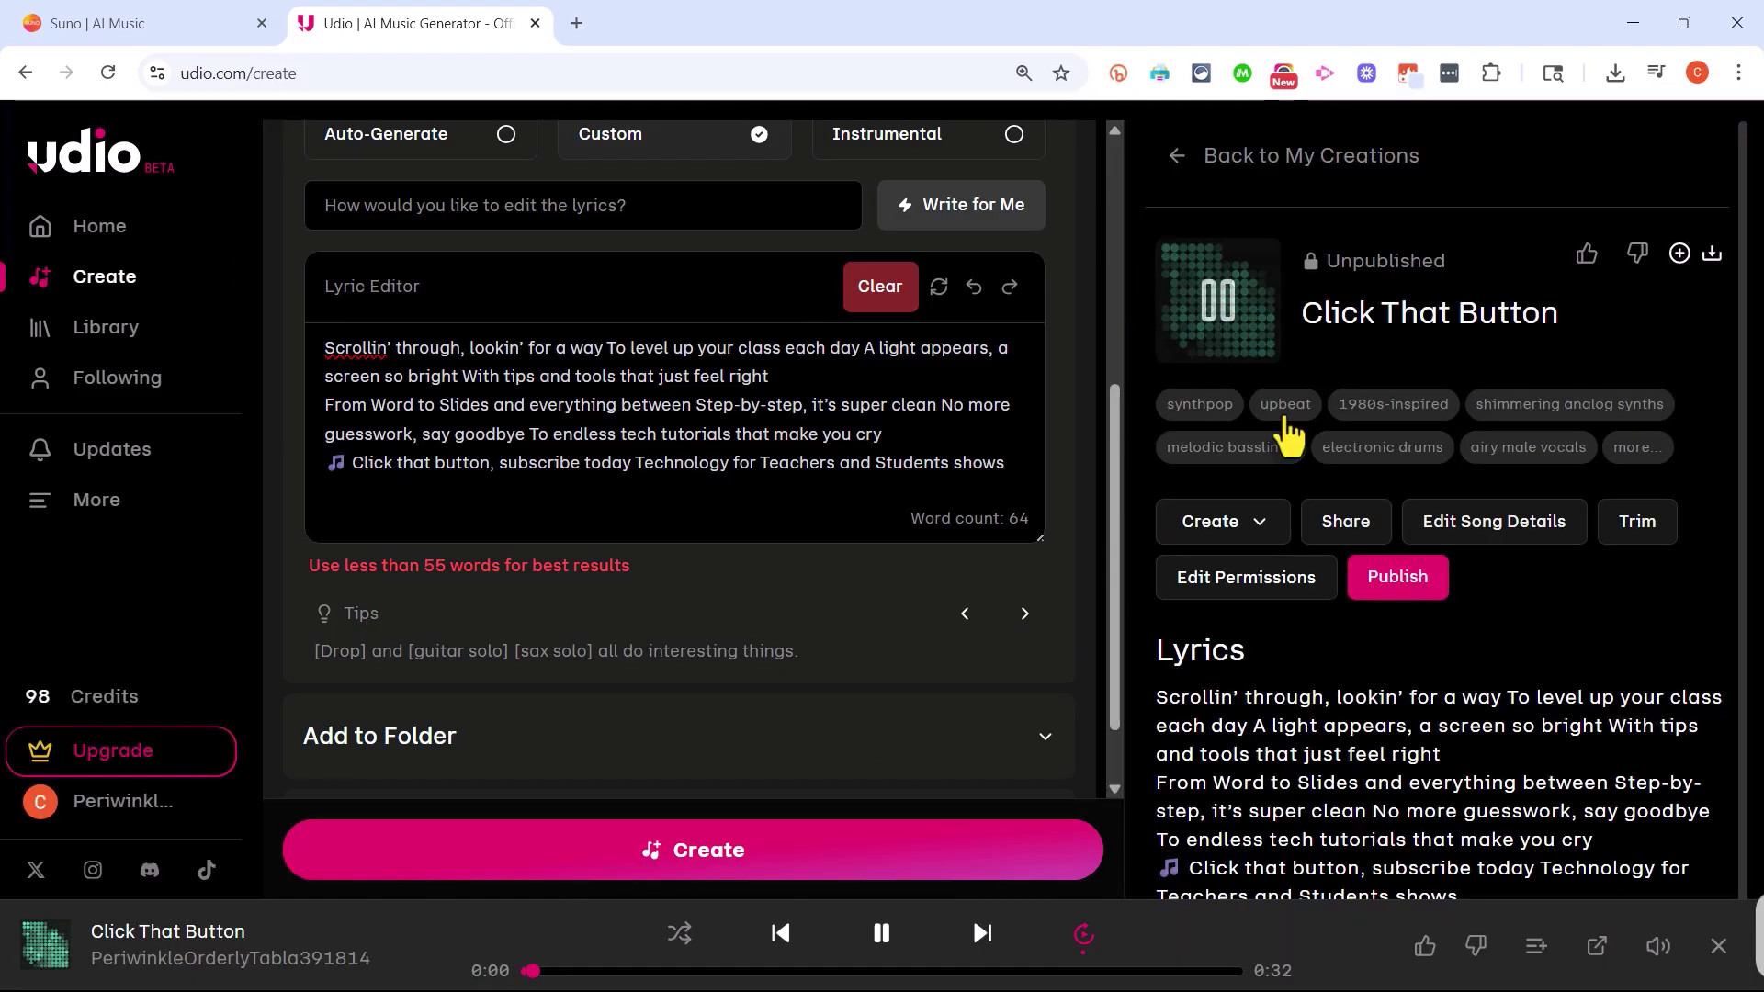
{"action": "scroll", "coordinate": [1599, 776], "scroll_direction": "down", "scroll_amount": 1}
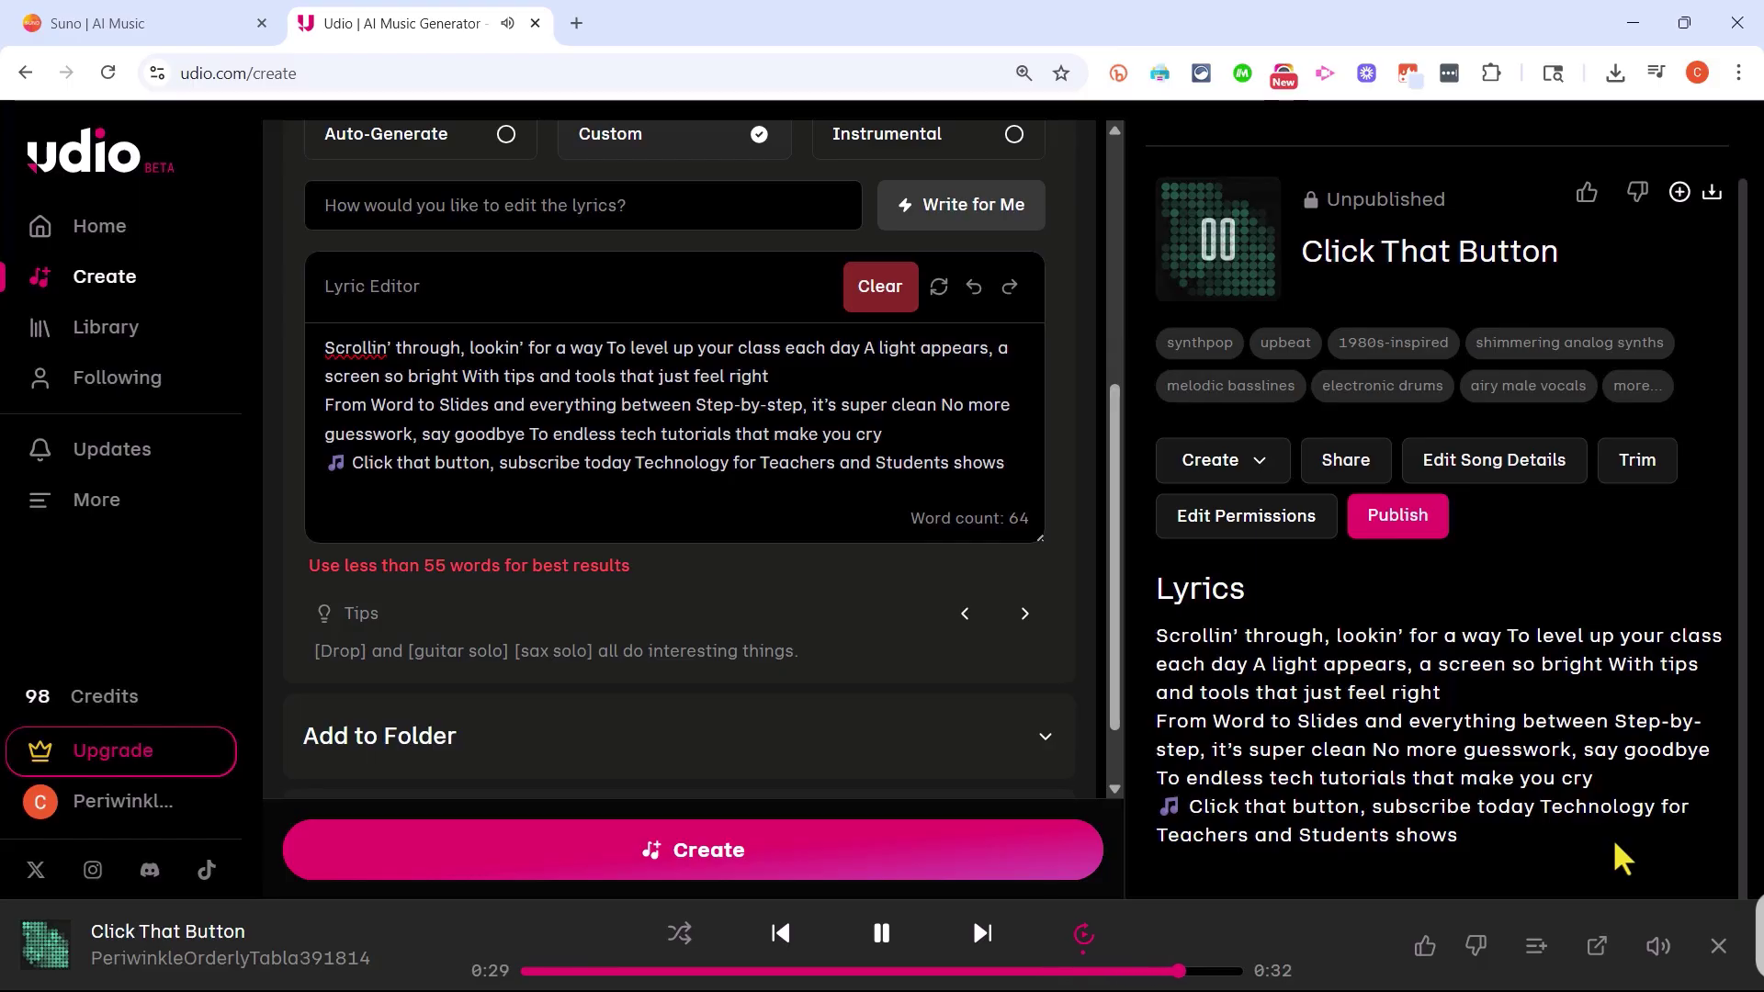
{"action": "left_click", "coordinate": [882, 933]}
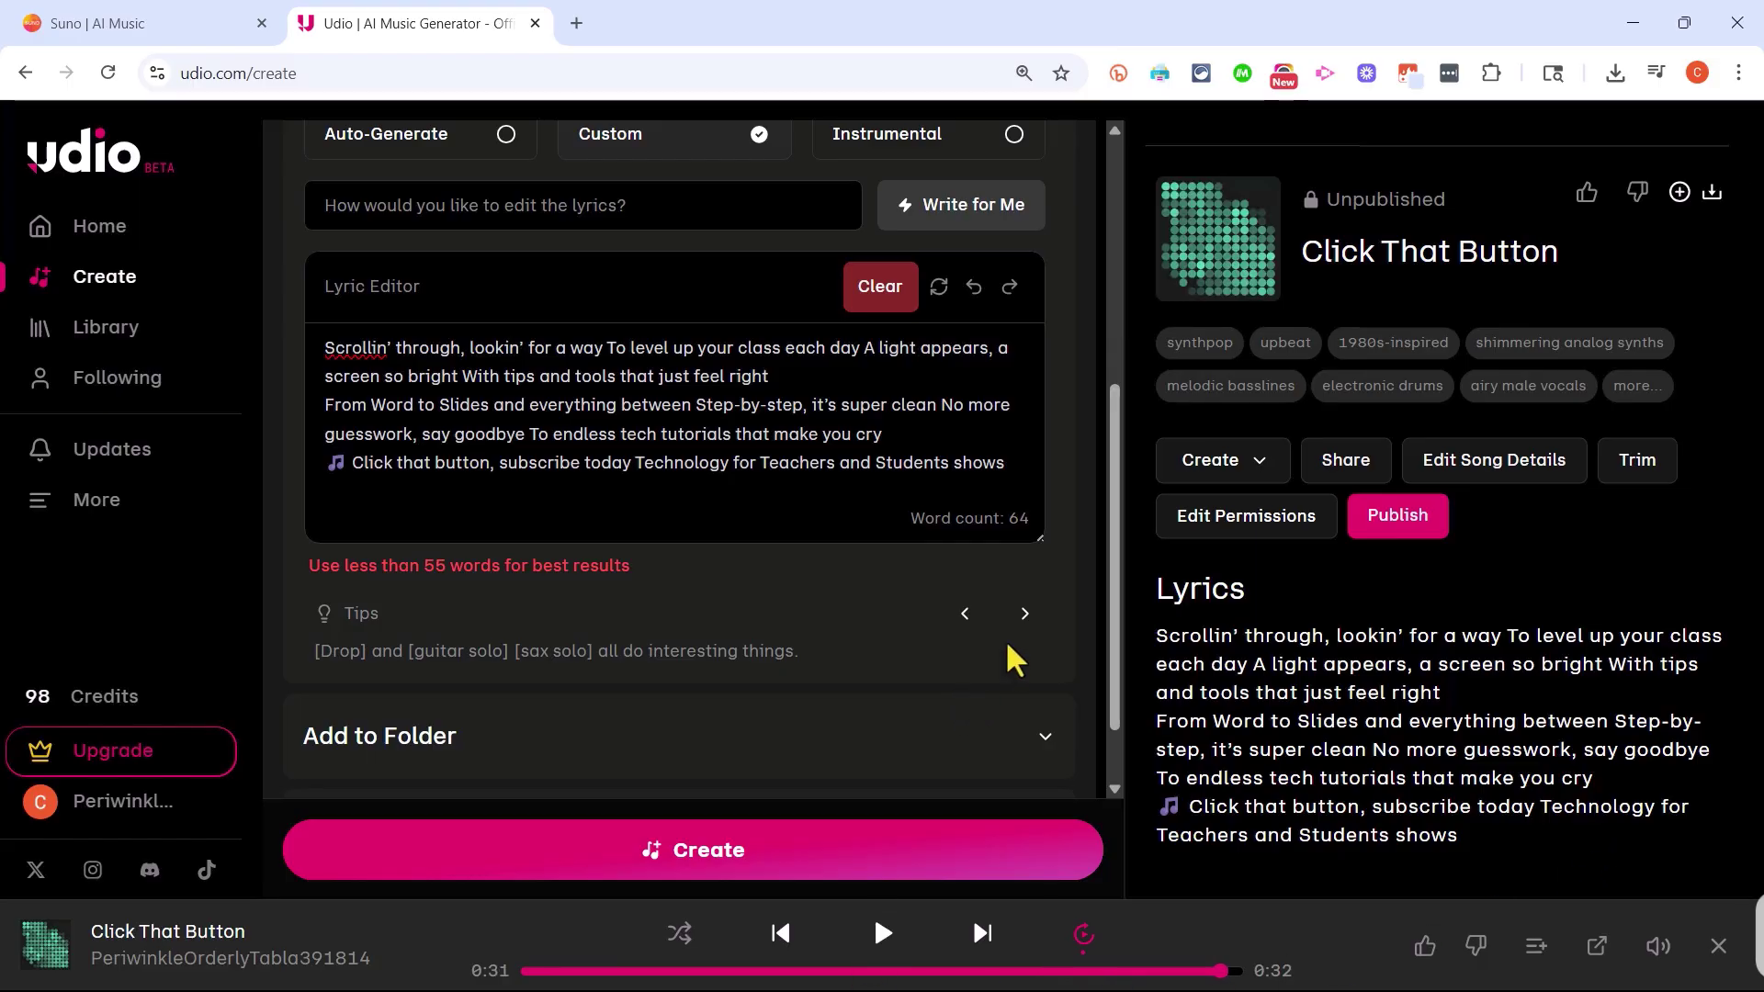
Set the download file type to MP3 and save 'Click That Button' as a 775 KB file.
{"action": "left_click", "coordinate": [1711, 194]}
{"action": "left_click", "coordinate": [565, 342]}
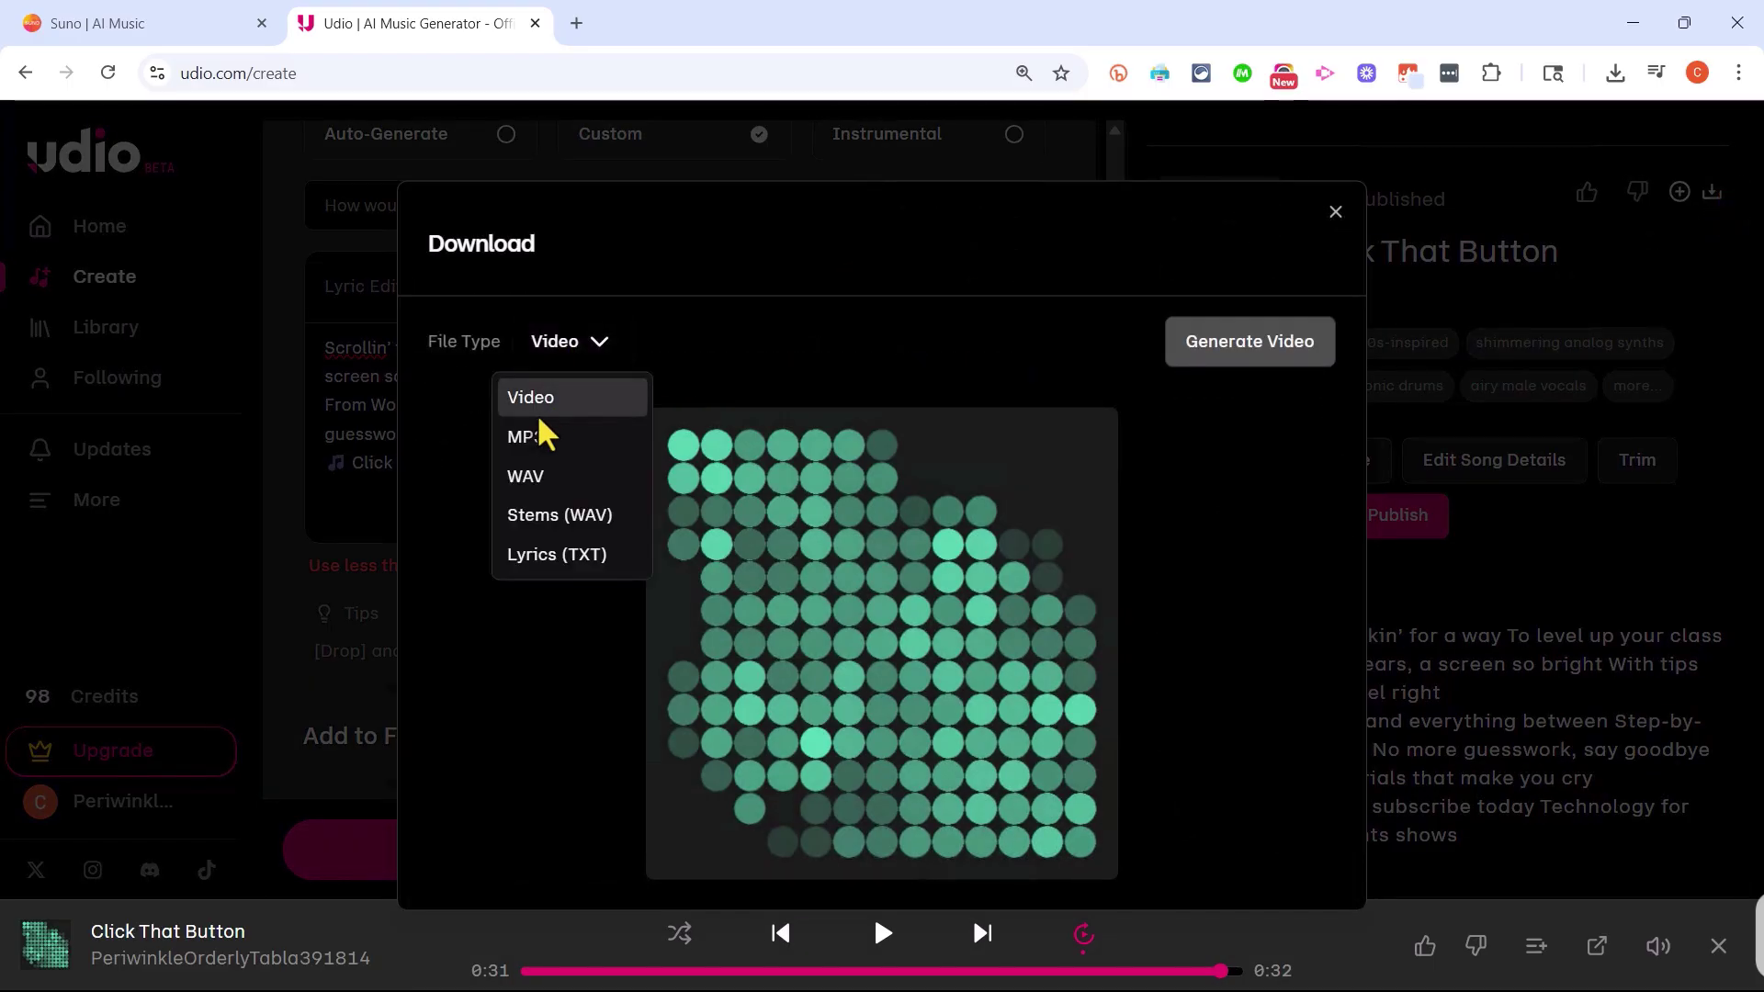
{"action": "left_click", "coordinate": [521, 437]}
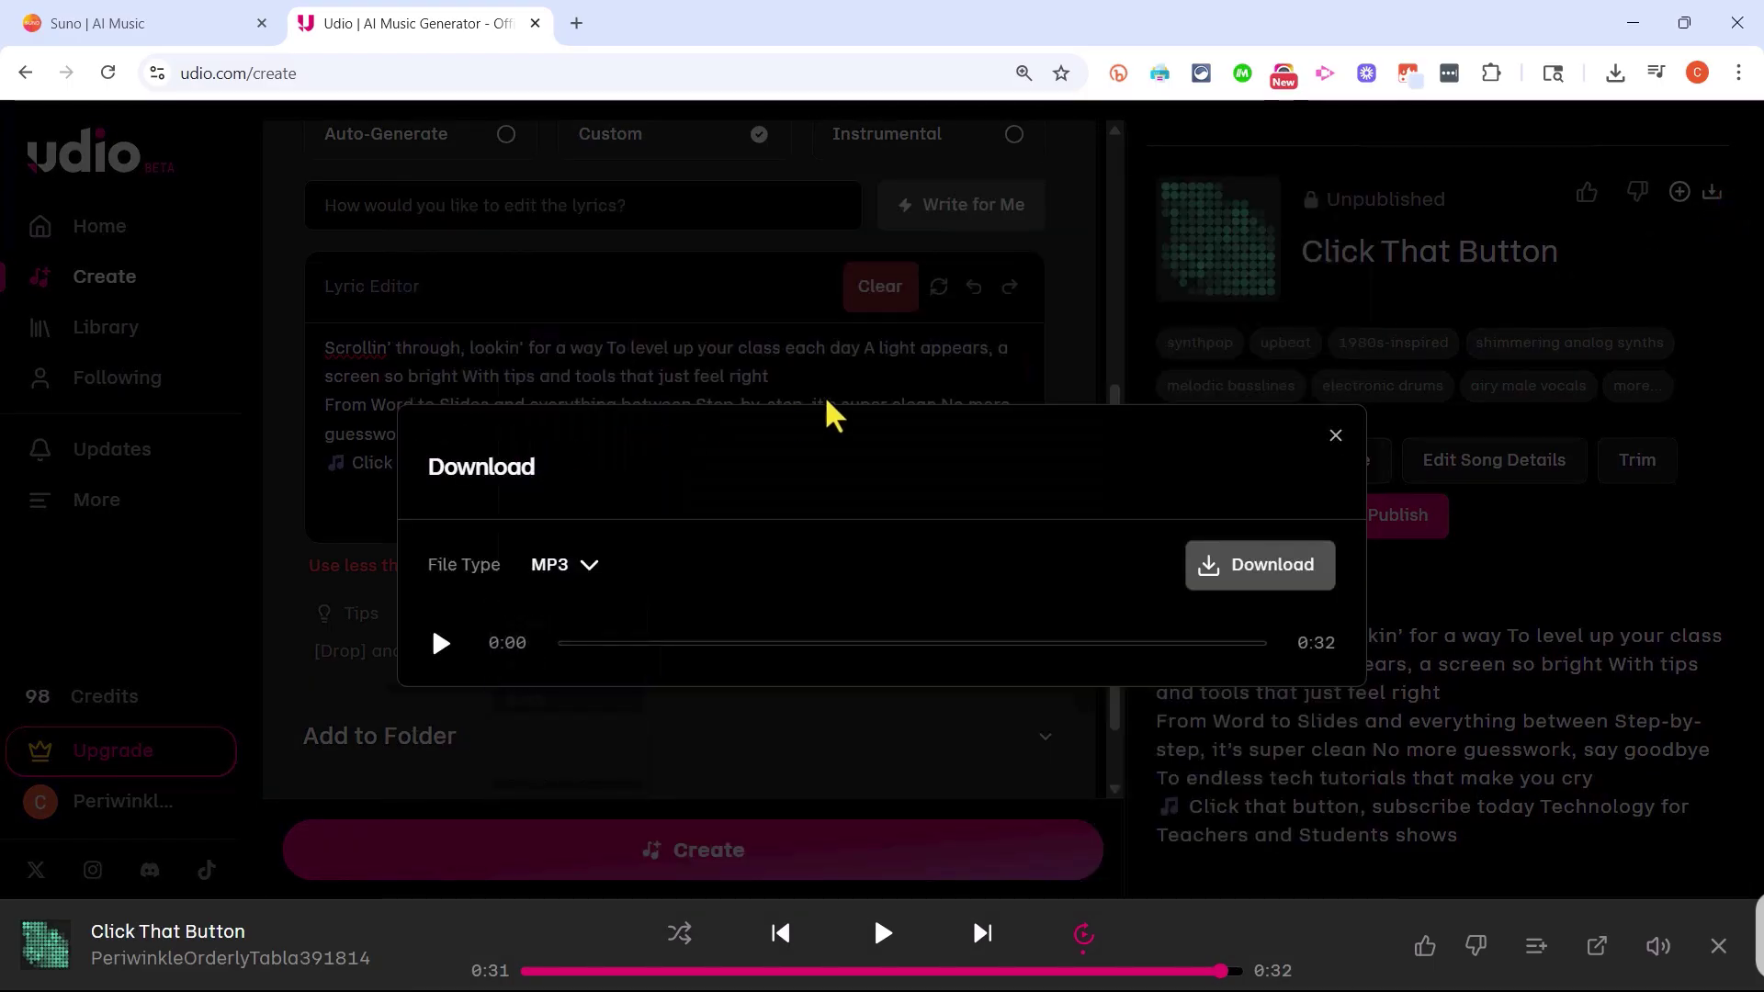
{"action": "left_click", "coordinate": [1295, 598]}
Close the Udio Download dialog and bring up the channel's Join membership tiers.
{"action": "left_click", "coordinate": [295, 284]}
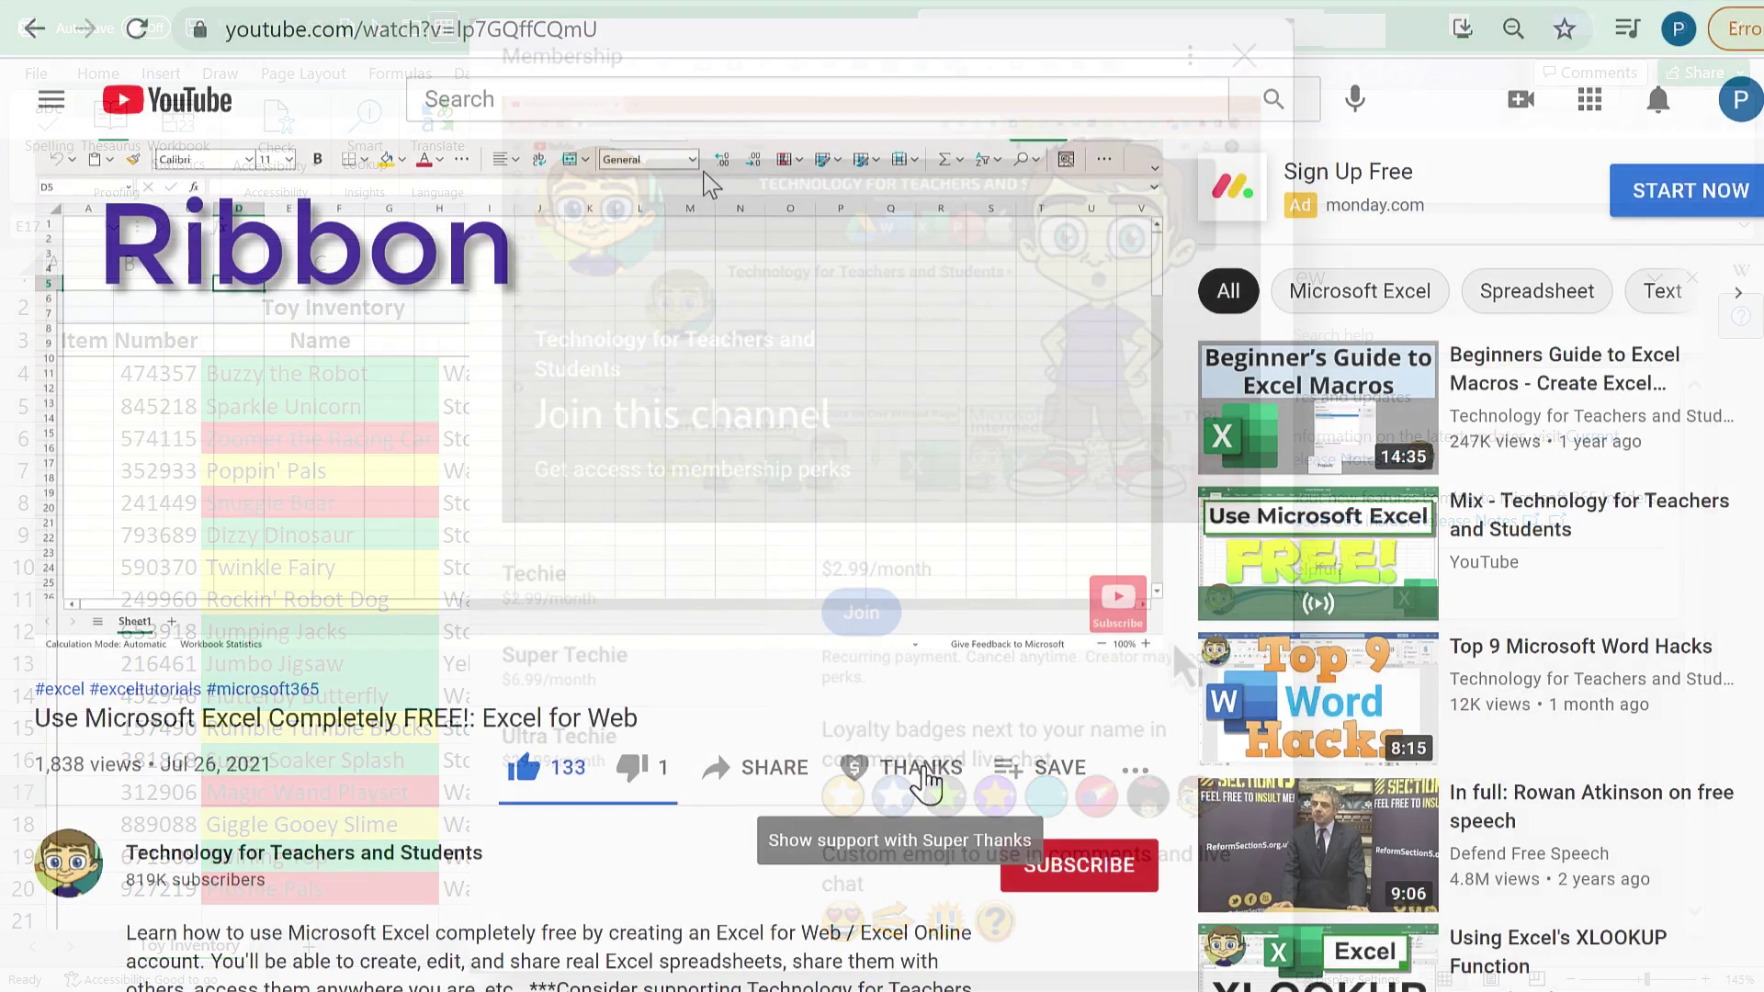
{"action": "left_click", "coordinate": [909, 768]}
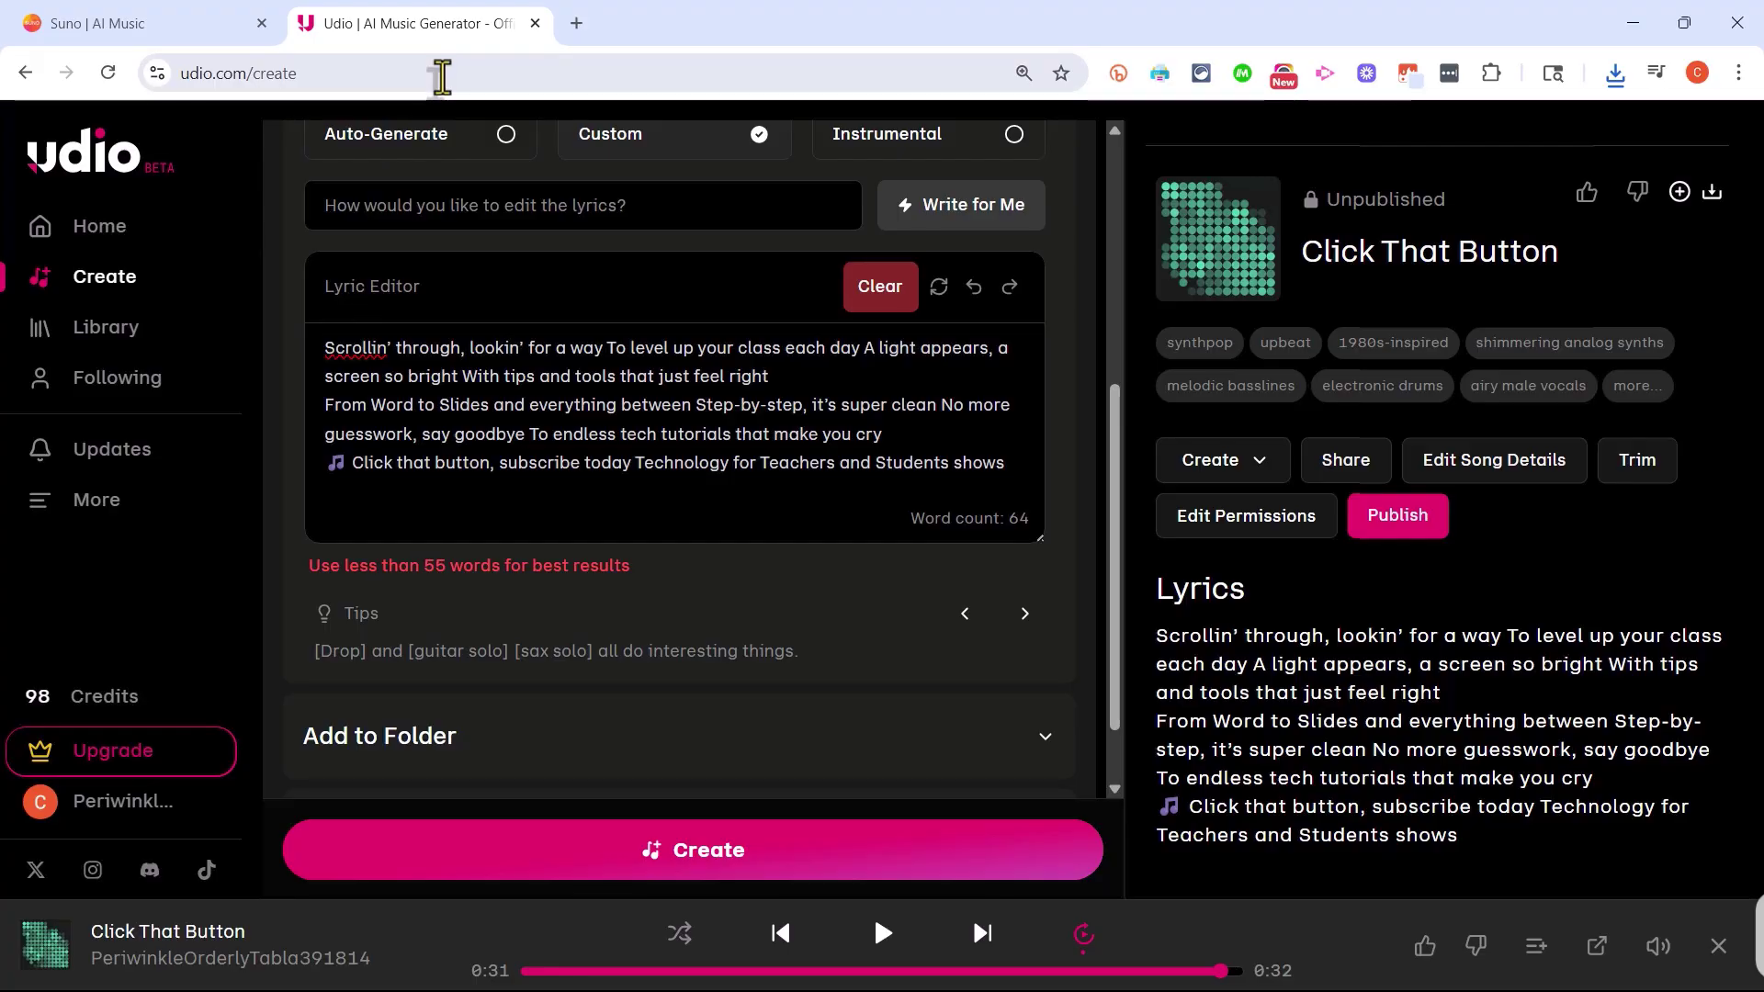
Switch to the 'Suno | AI Music' browser tab.
{"action": "left_click", "coordinate": [216, 29]}
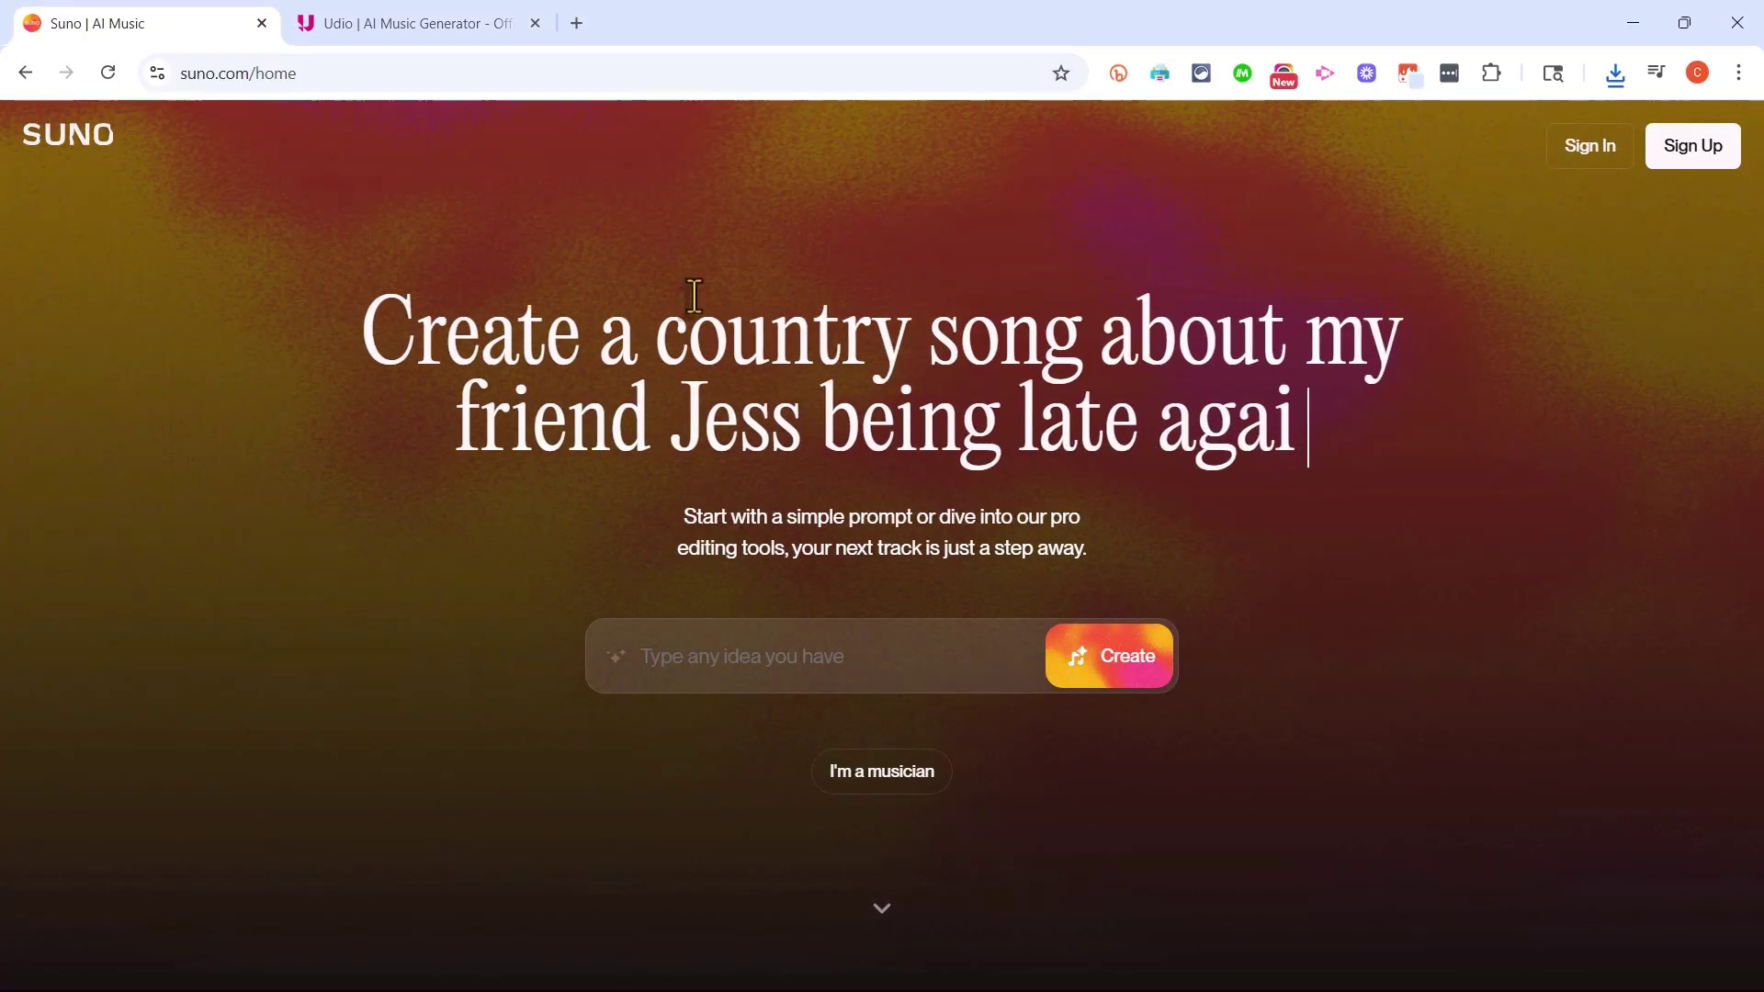